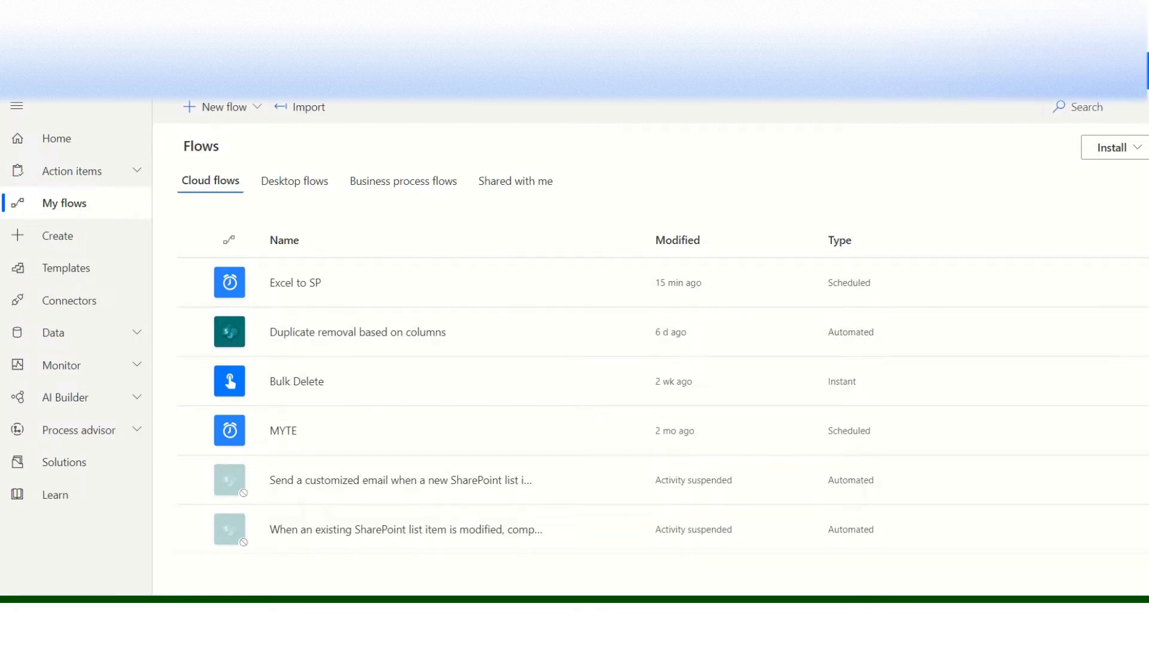
Step: Compare the Excel table on Sheet3 with the SharePoint list "A Sample Flow for Updating Excel", and return to Power Automate
{"action": "mouse_move", "coordinate": [944, 624]}
{"action": "left_click", "coordinate": [908, 587]}
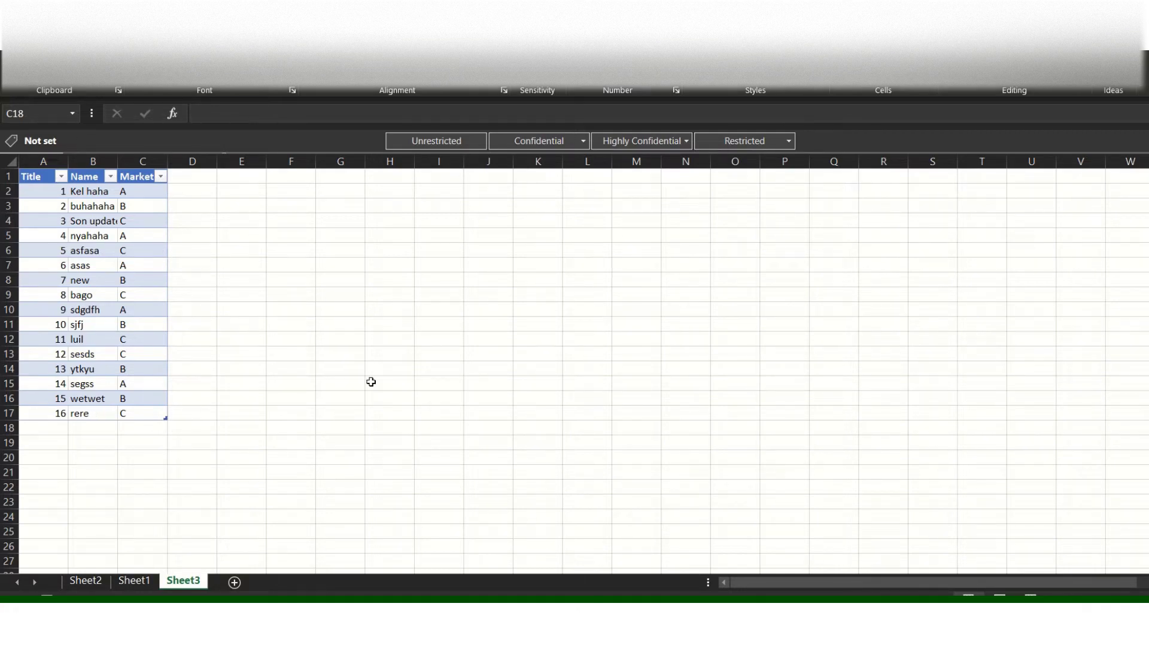
{"action": "key", "text": "alt+Tab"}
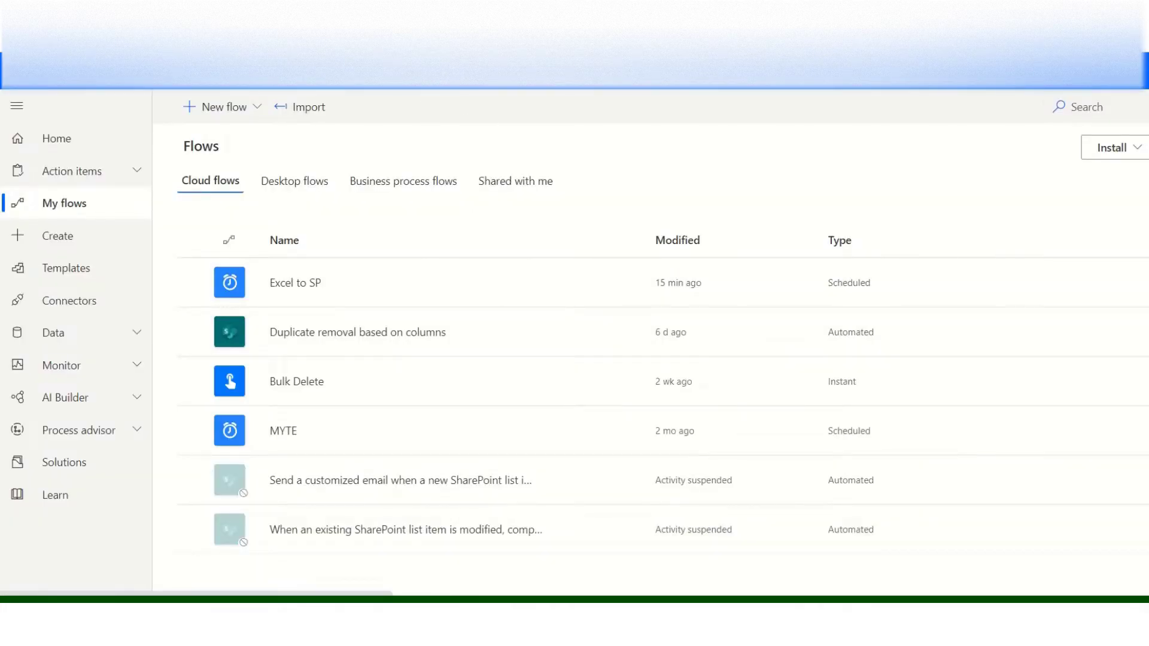
{"action": "left_click", "coordinate": [371, 11]}
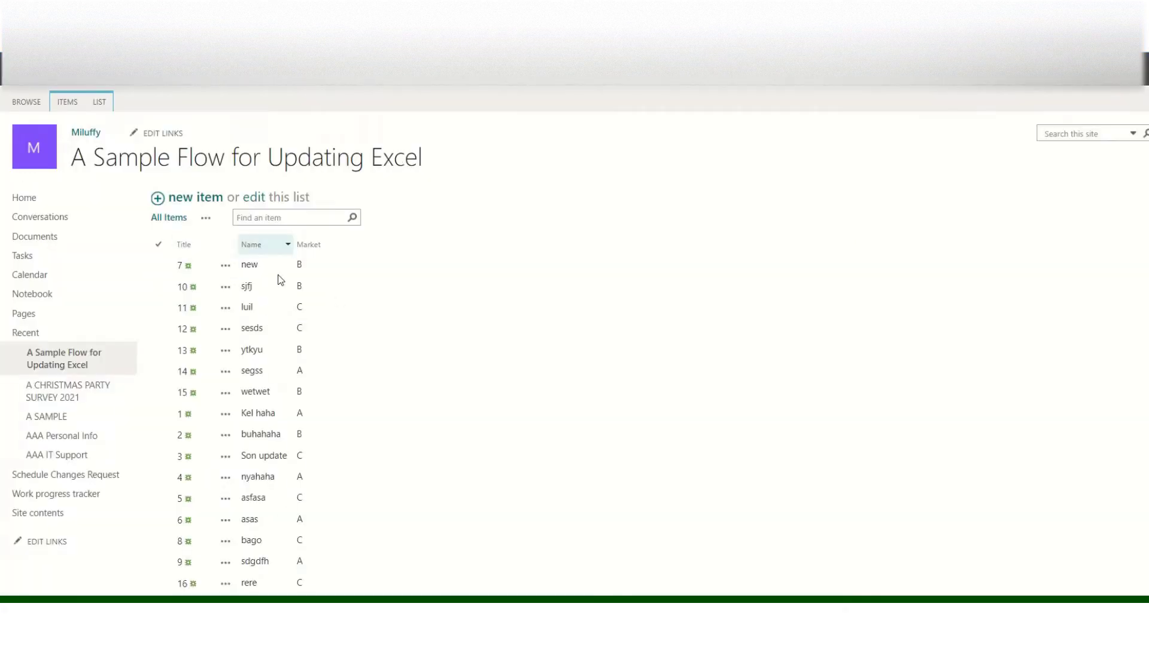
{"action": "key", "text": "alt+Tab"}
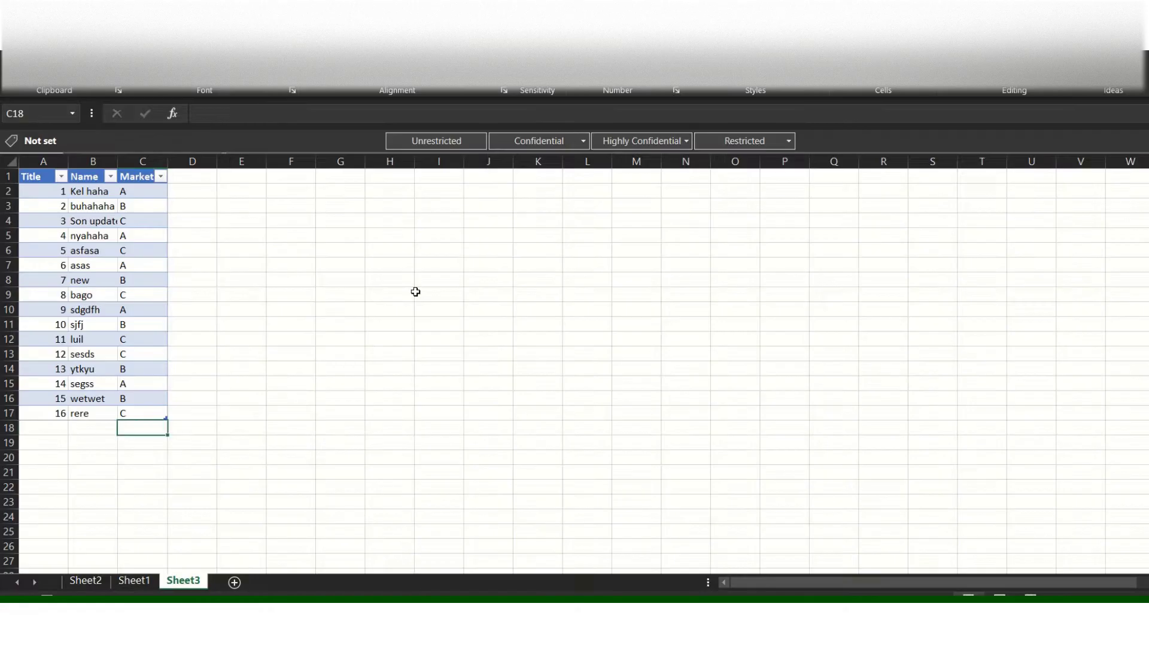
{"action": "key", "text": "alt+Tab"}
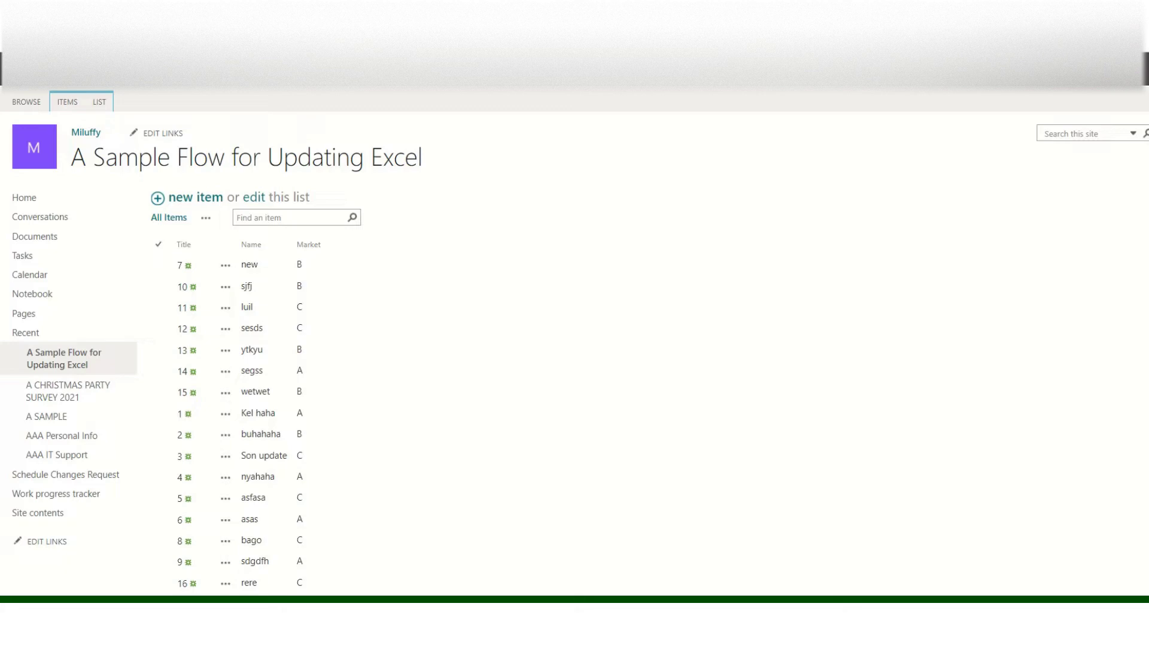
{"action": "left_click", "coordinate": [455, 12]}
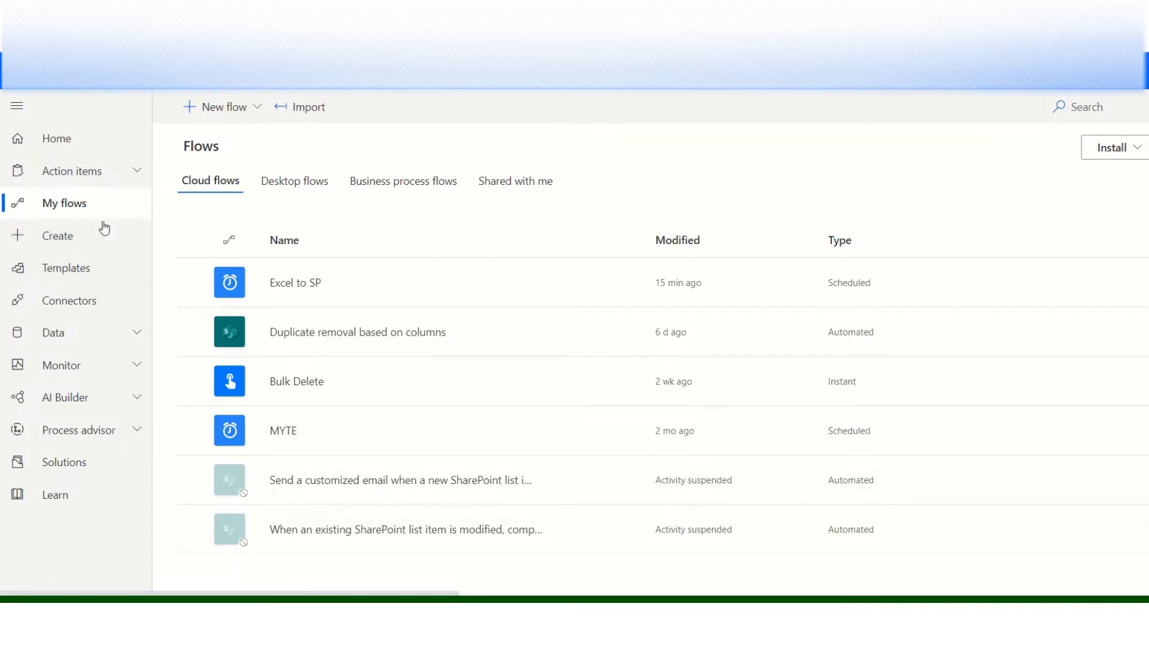
Step: Create a blank instant cloud flow, skipping its name and trigger setup, and add the Schedule Recurrence trigger
{"action": "left_click", "coordinate": [72, 240]}
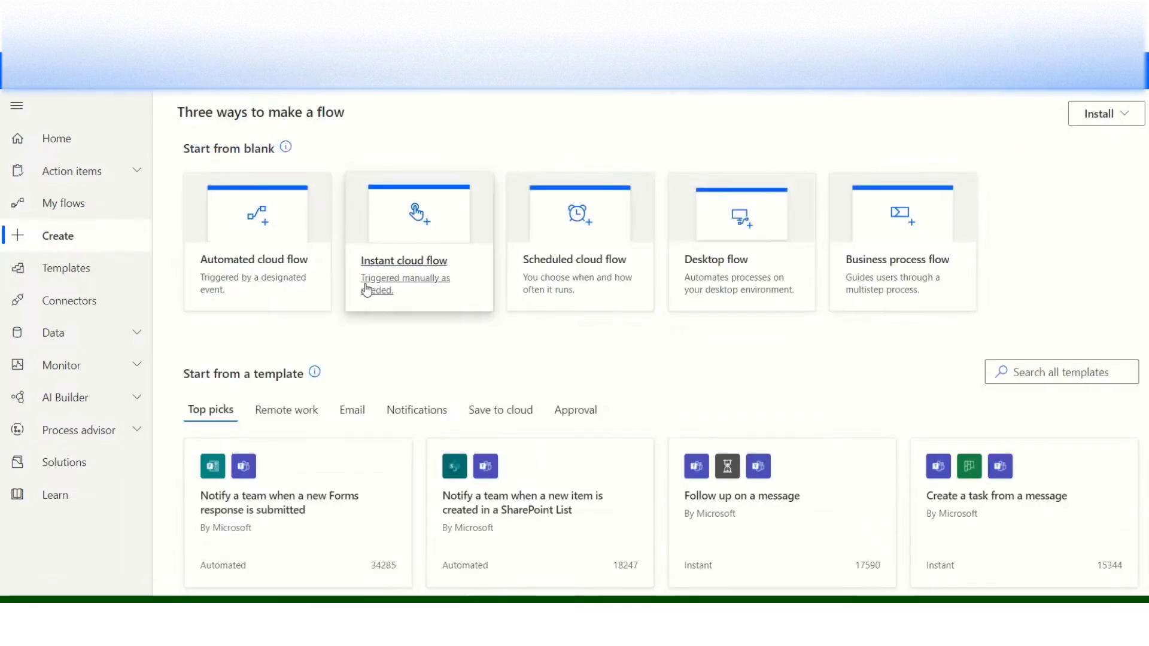
{"action": "left_click", "coordinate": [407, 275]}
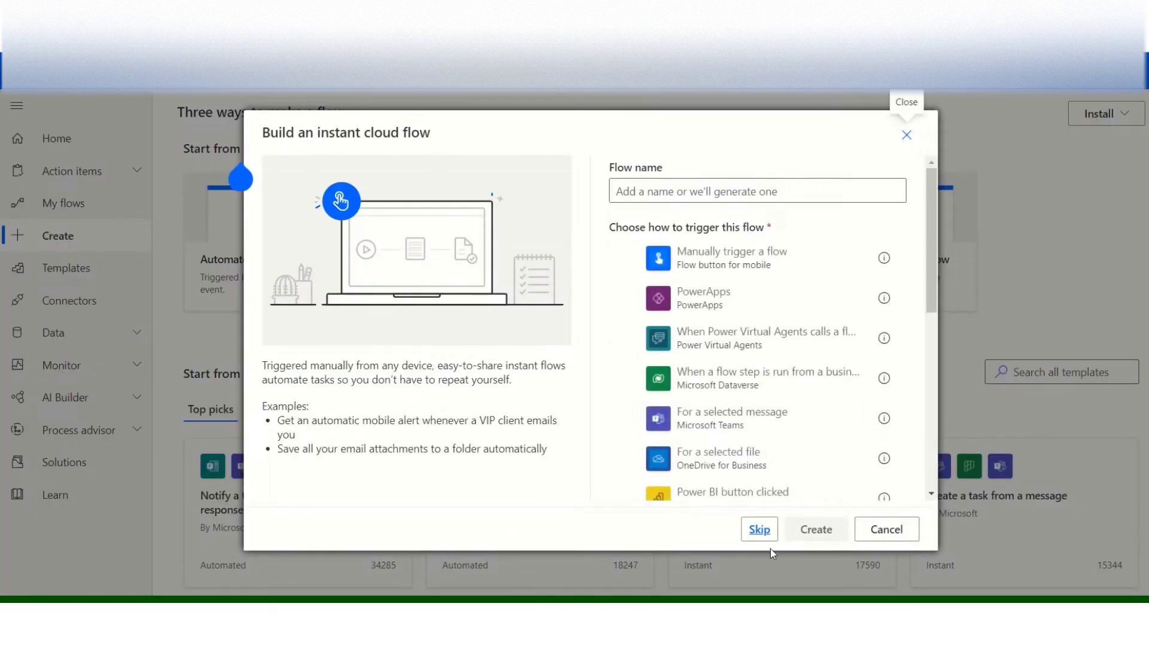
{"action": "left_click", "coordinate": [758, 529]}
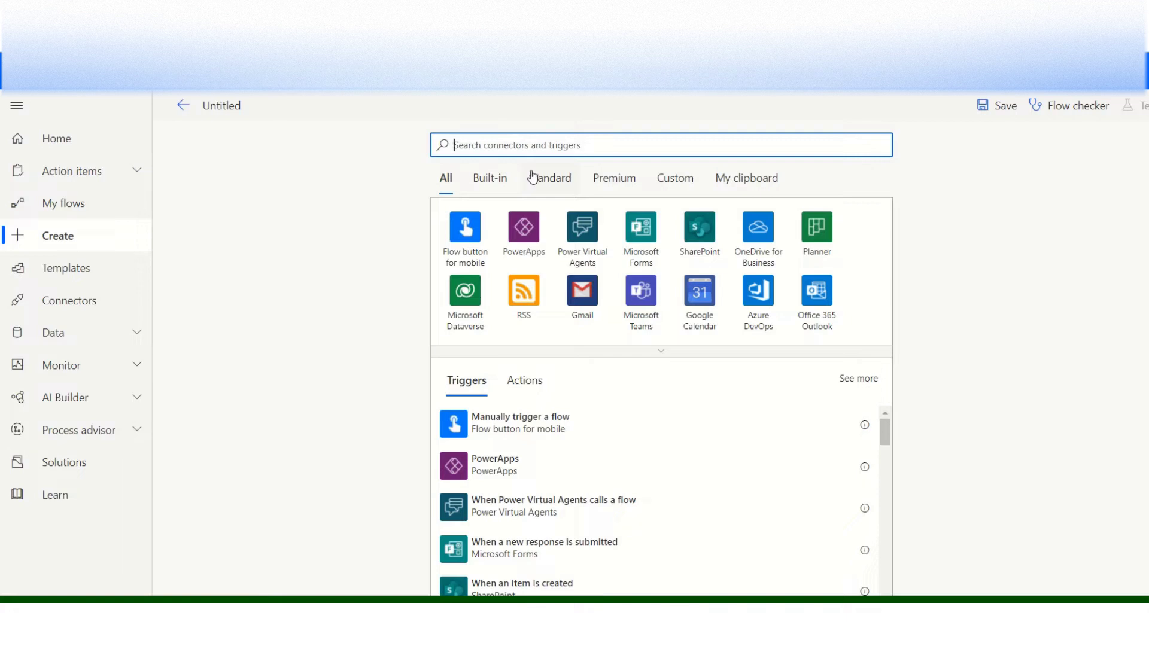
{"action": "type", "text": "recu"}
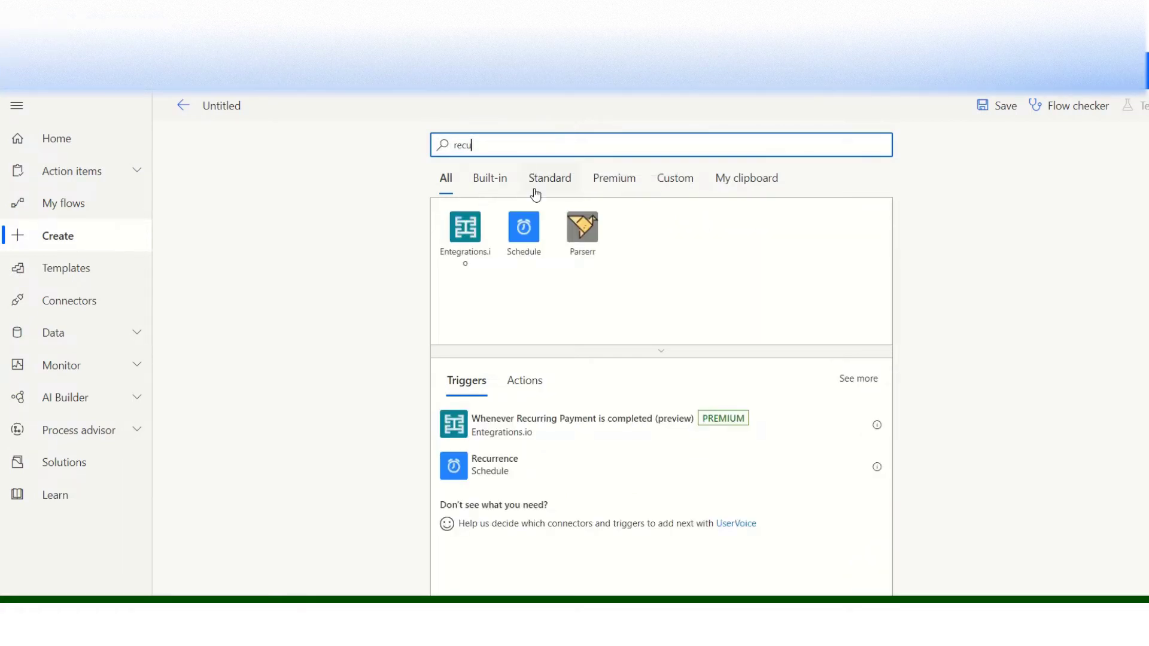
{"action": "left_click", "coordinate": [499, 467]}
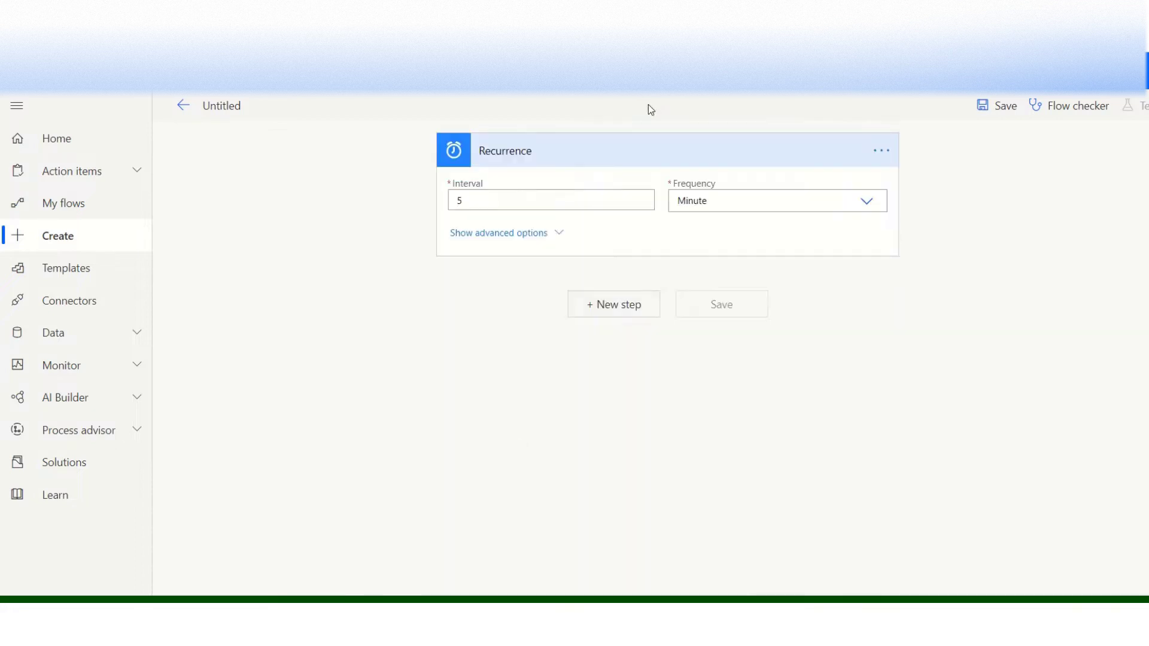
Step: Set the Recurrence trigger's interval to 1 with Minute as the frequency
{"action": "left_click_drag", "start_coordinate": [510, 203], "coordinate": [433, 200]}
{"action": "type", "text": "1"}
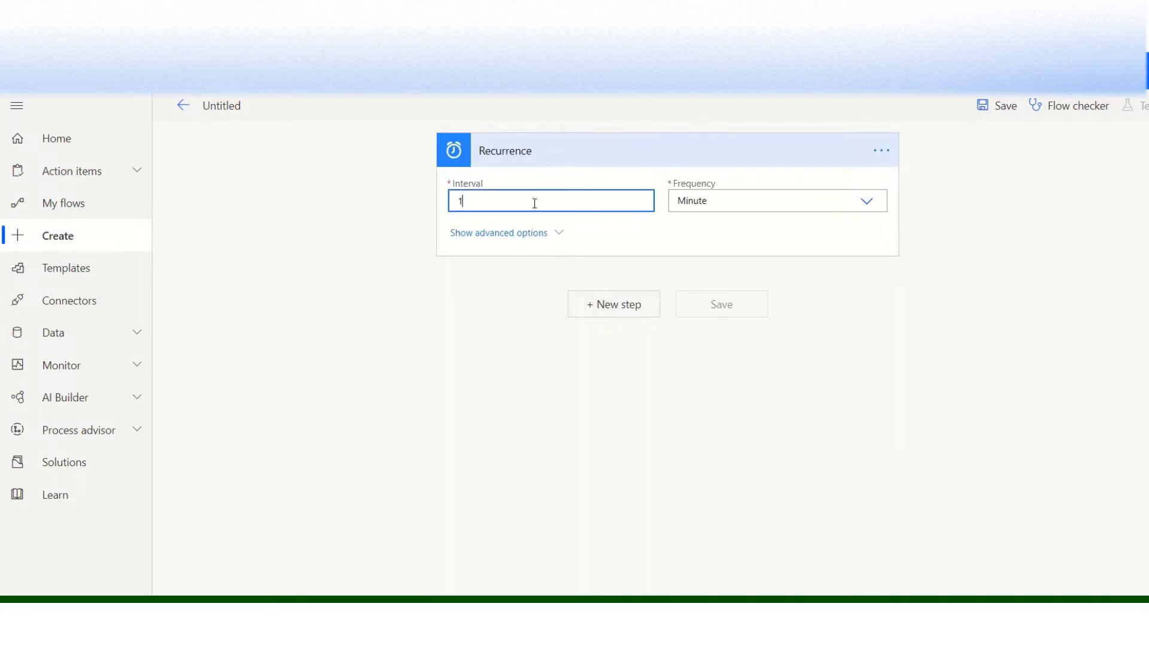
{"action": "left_click", "coordinate": [715, 200]}
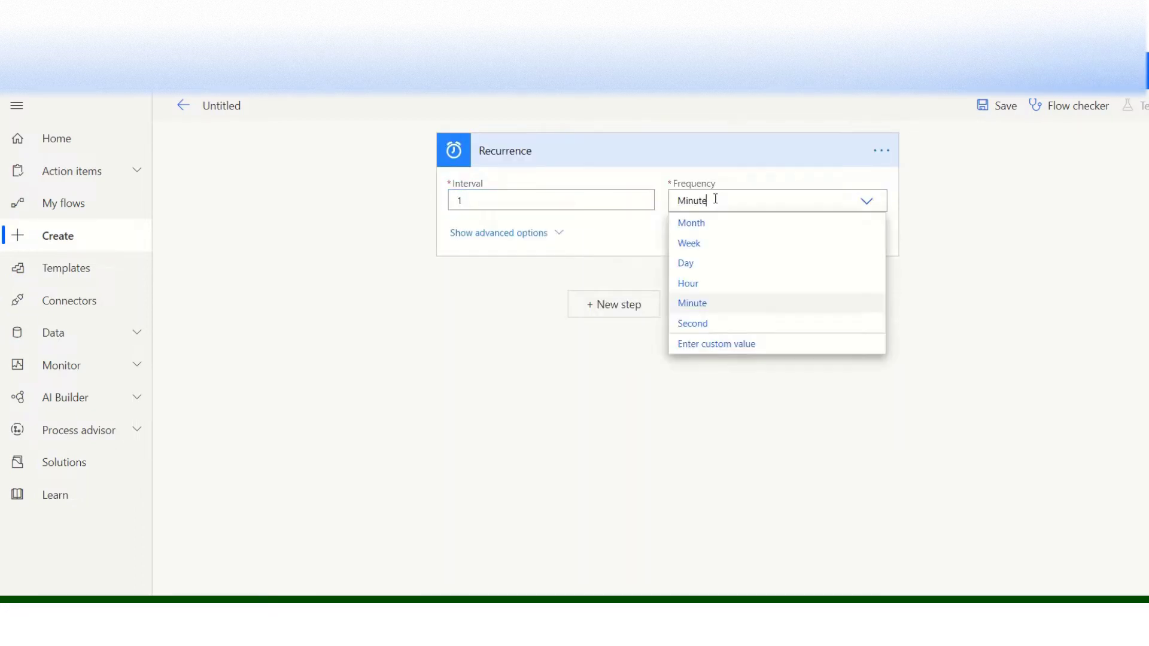
{"action": "left_click", "coordinate": [634, 229]}
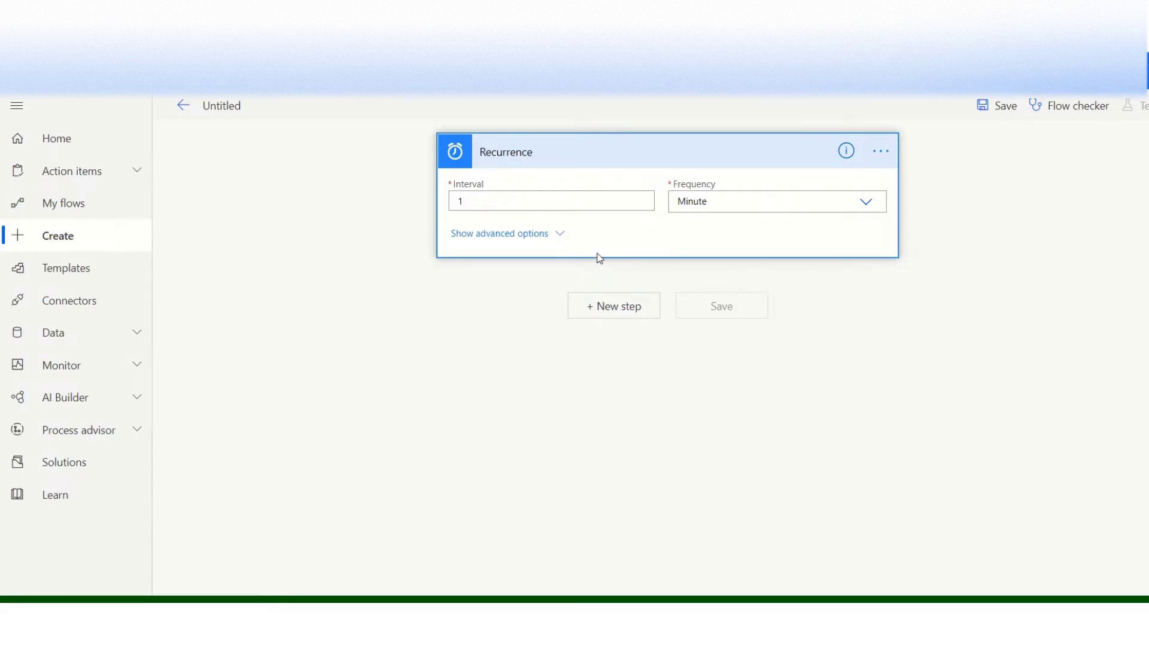
Step: Add the Excel Online (Business) action "List rows present in a table" below the Recurrence trigger
{"action": "left_click", "coordinate": [612, 304]}
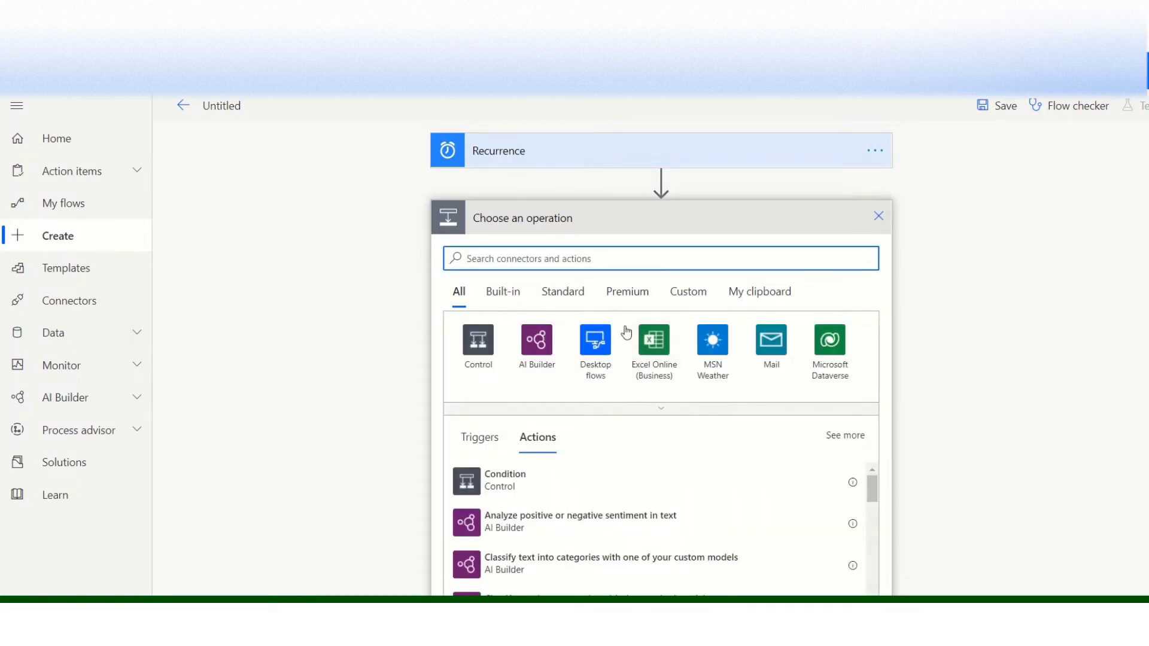
{"action": "left_click", "coordinate": [649, 349]}
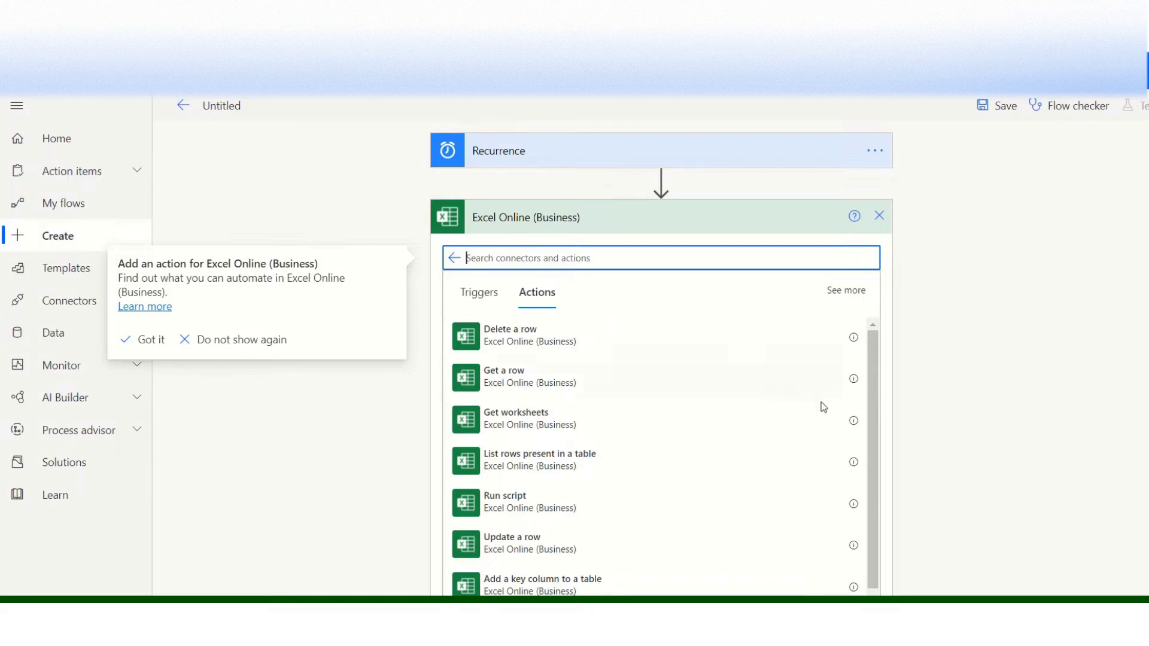
{"action": "left_click", "coordinate": [838, 620]}
{"action": "type", "text": "list"}
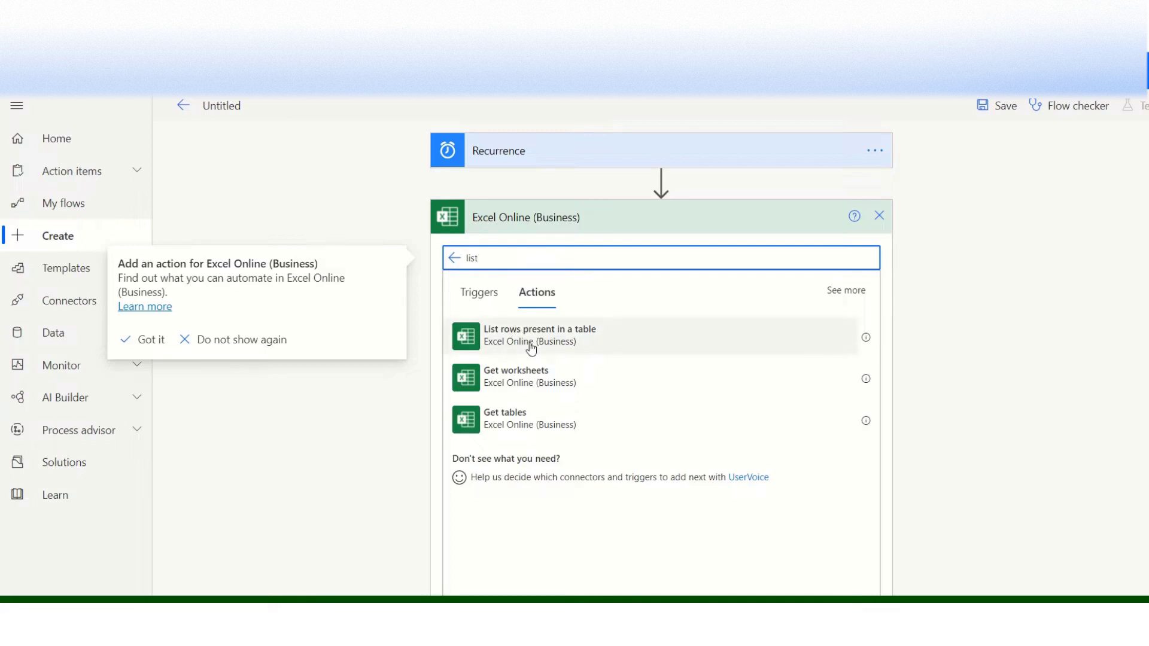
{"action": "left_click", "coordinate": [531, 348]}
{"action": "left_click", "coordinate": [551, 340]}
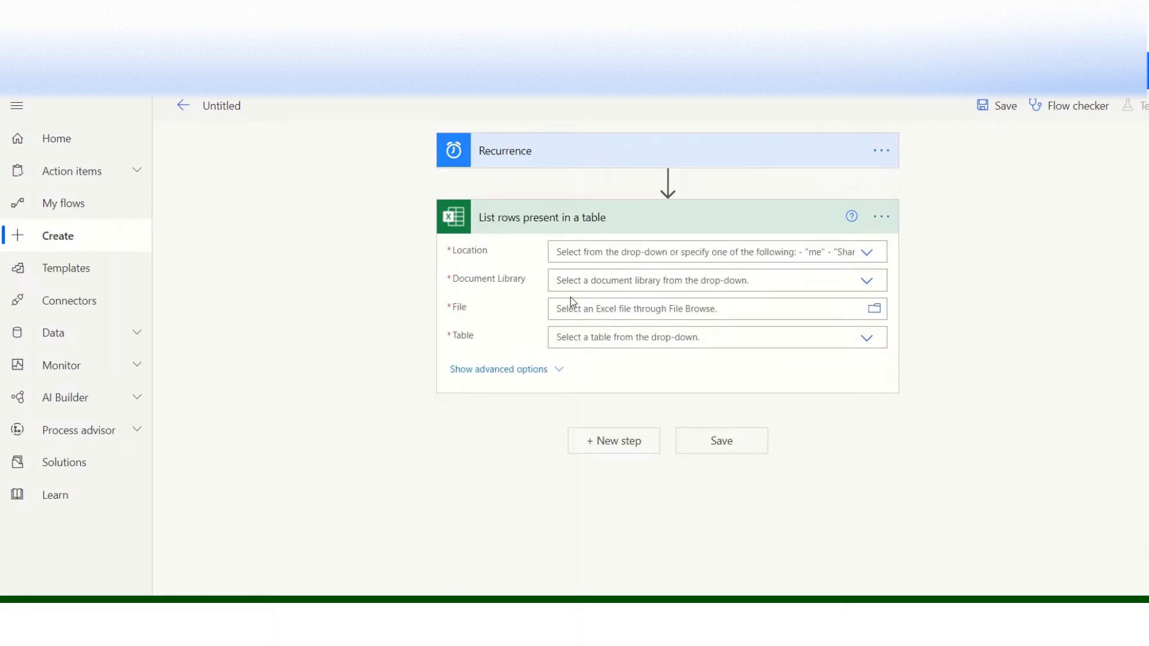
Step: Set the List rows action's location to Group - Miluffy and its document library to AAA Document
{"action": "left_click", "coordinate": [757, 254]}
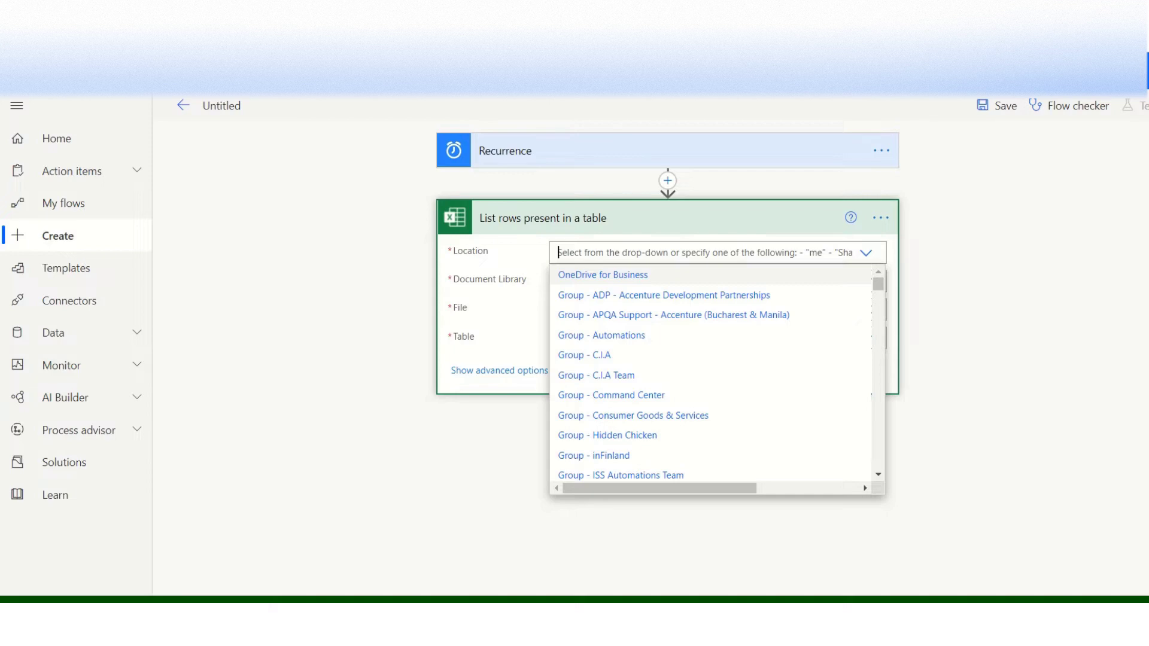
{"action": "scroll", "coordinate": [675, 323], "scroll_direction": "down", "scroll_amount": 4}
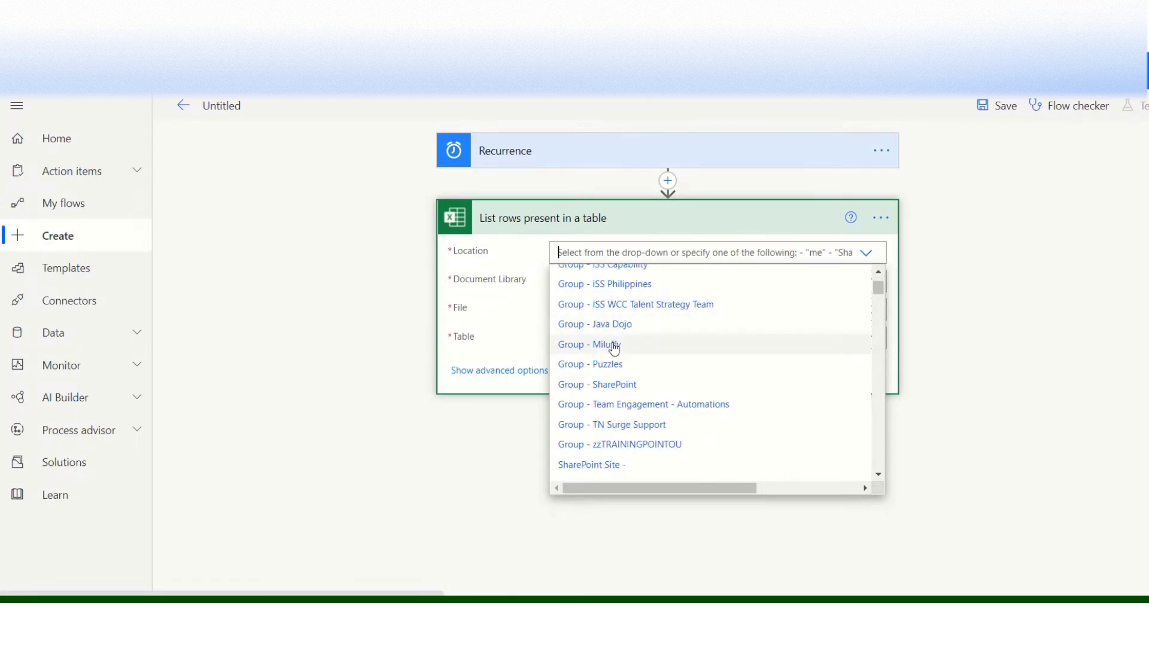
{"action": "left_click", "coordinate": [614, 349]}
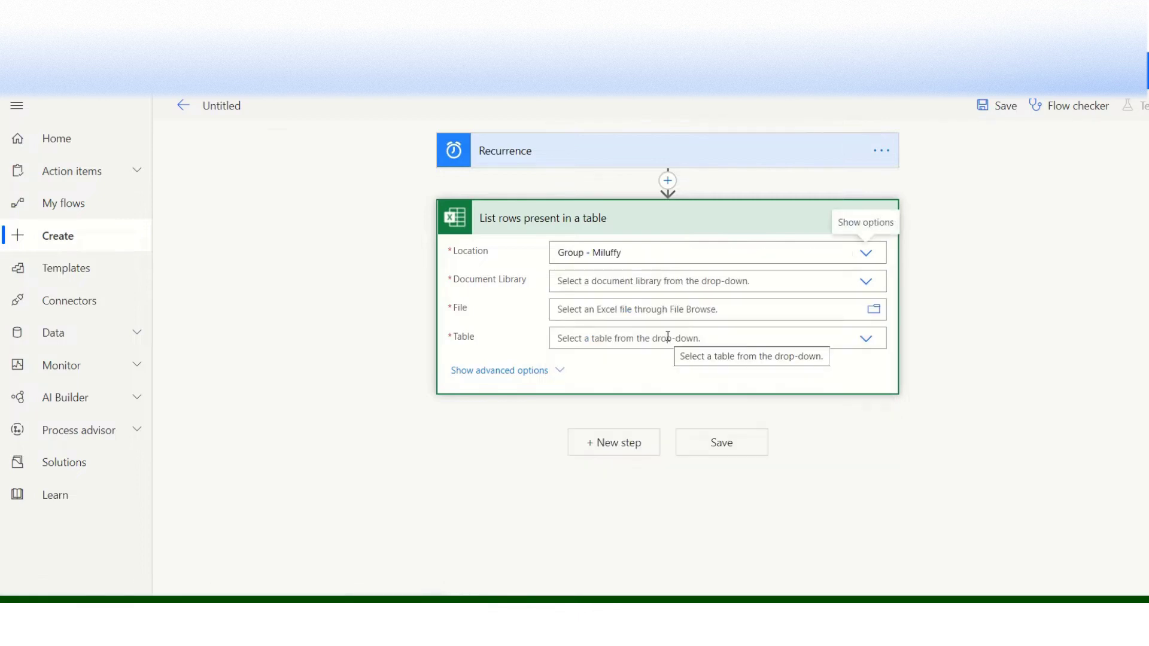
{"action": "left_click", "coordinate": [711, 284]}
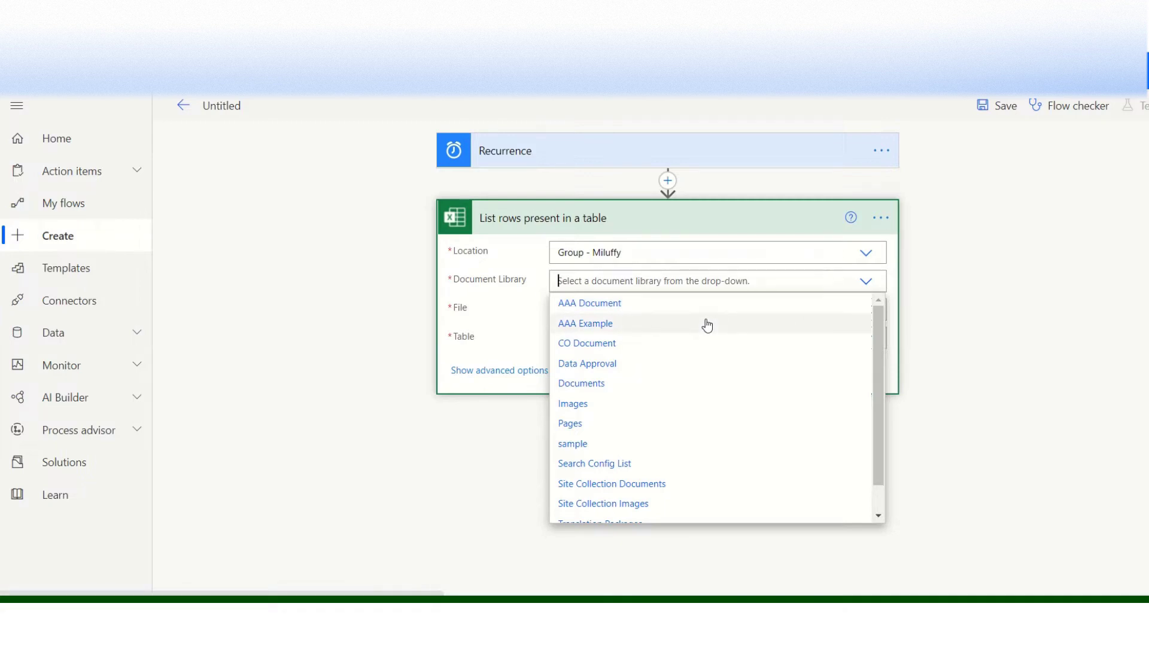
{"action": "scroll", "coordinate": [708, 325], "scroll_direction": "down", "scroll_amount": 1}
{"action": "scroll", "coordinate": [707, 325], "scroll_direction": "up", "scroll_amount": 1}
{"action": "left_click", "coordinate": [620, 304]}
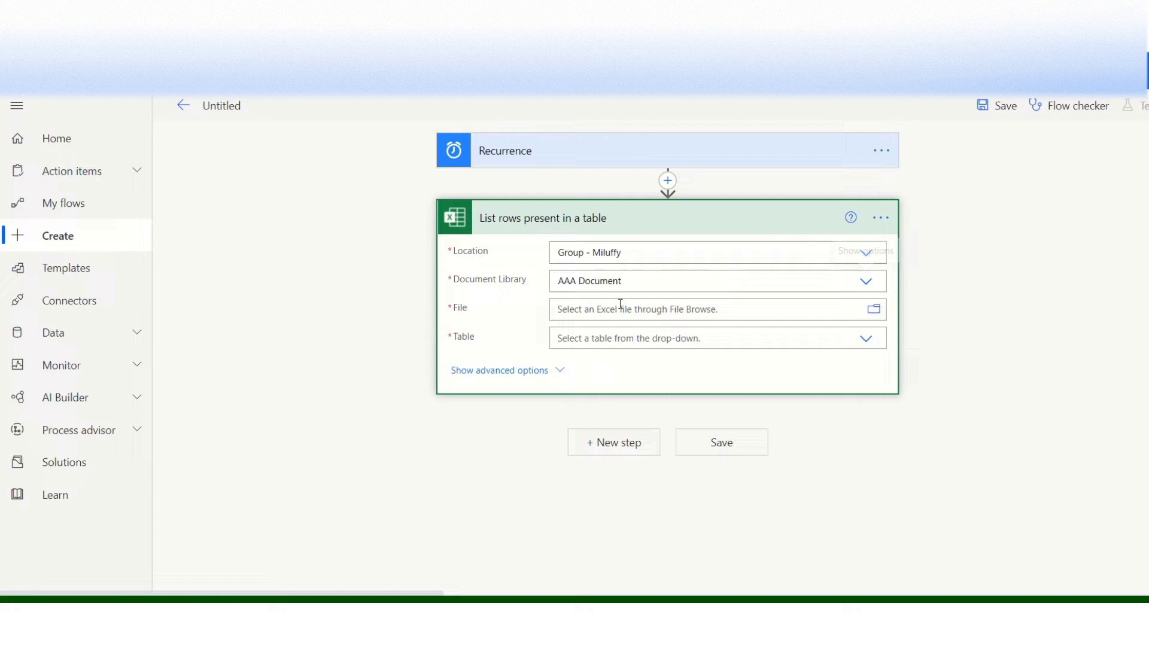
Step: Choose the file testing excel.xlsb and its Table3 as the source of the List rows action
{"action": "left_click", "coordinate": [669, 311]}
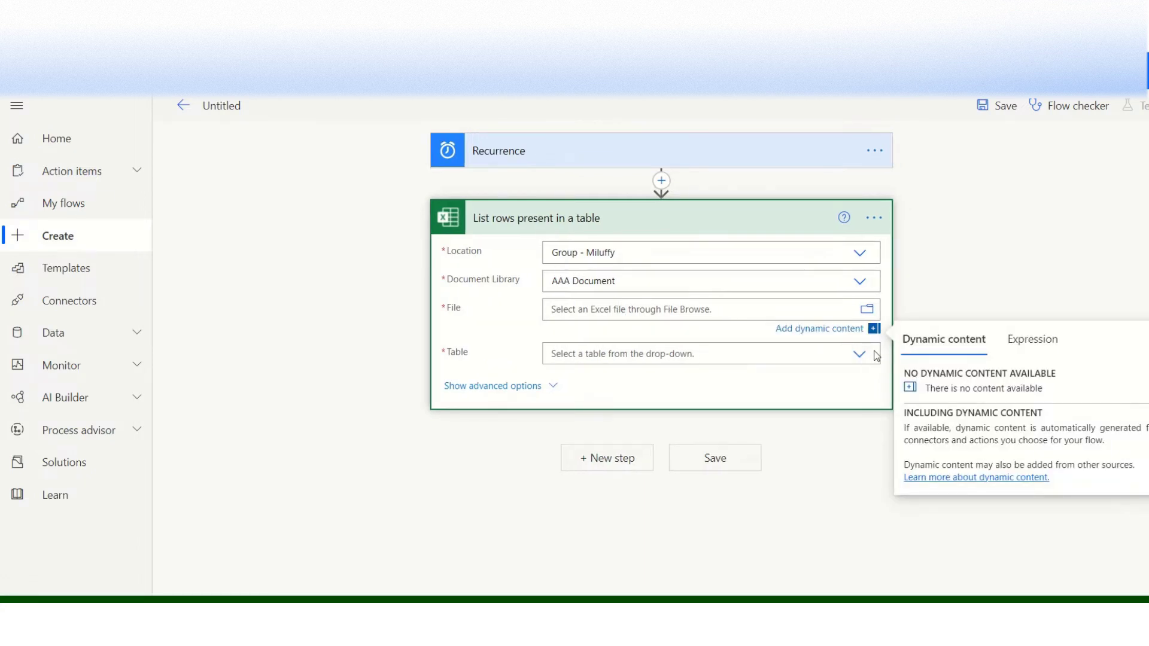
{"action": "left_click", "coordinate": [868, 309]}
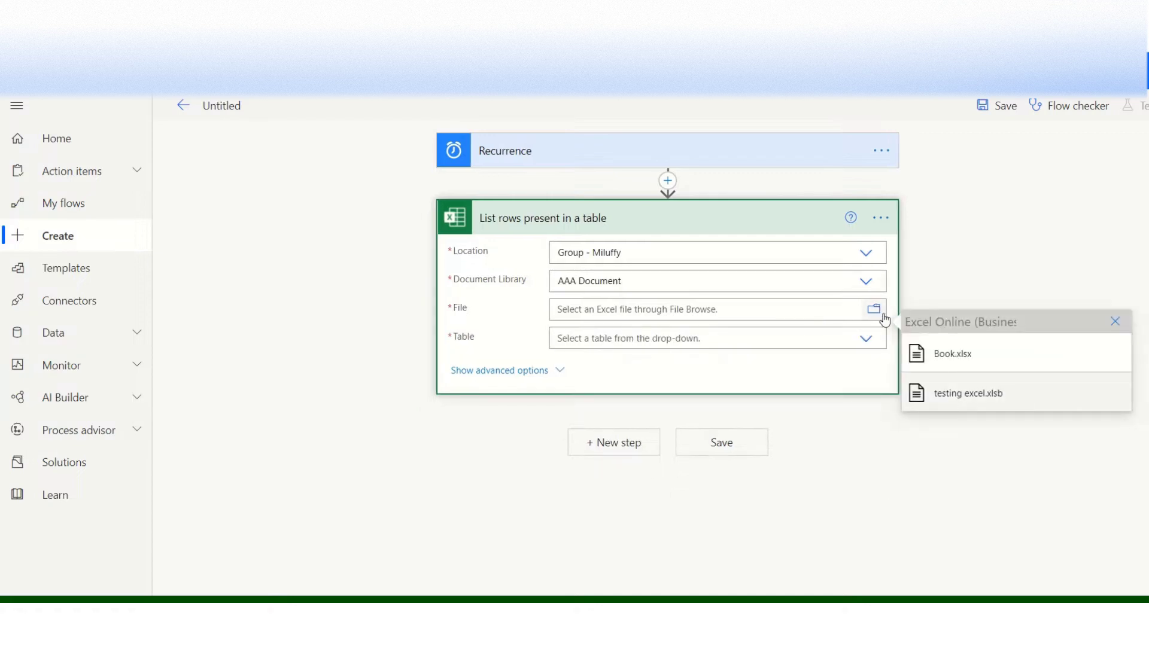
{"action": "left_click", "coordinate": [955, 396]}
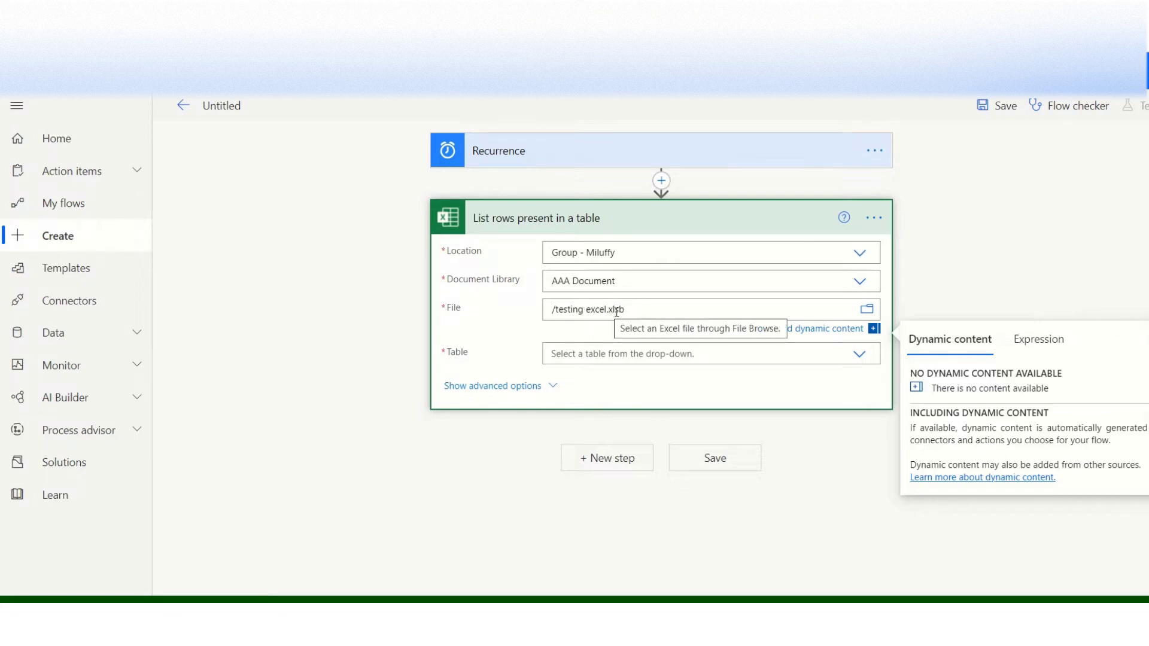
{"action": "left_click", "coordinate": [616, 354]}
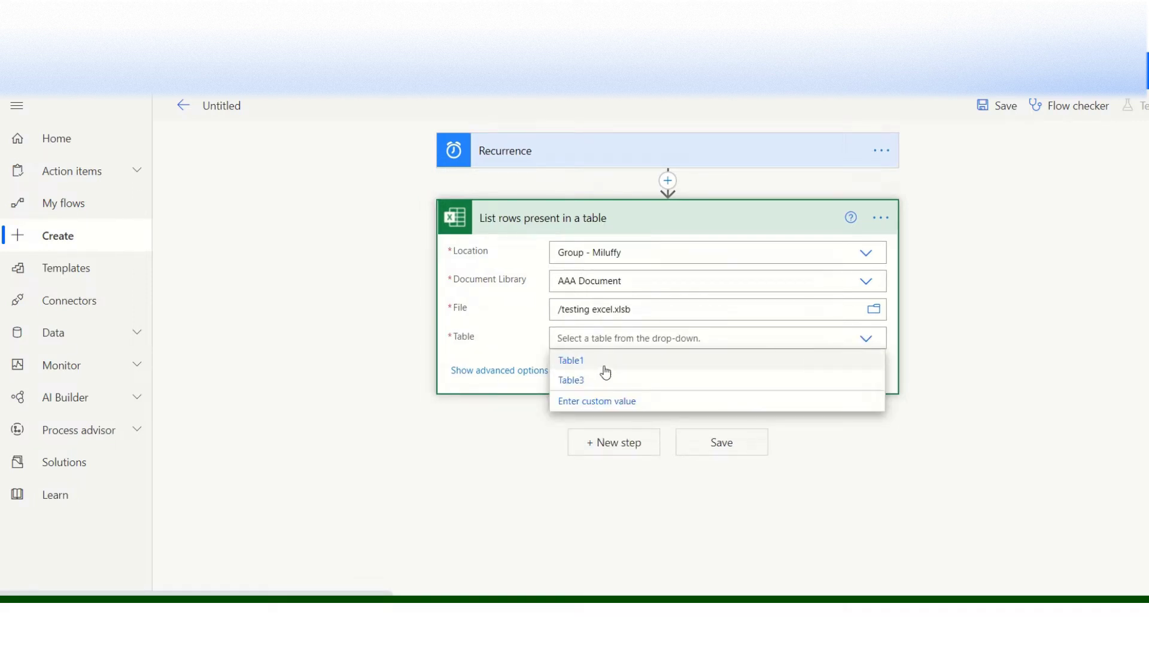
{"action": "left_click", "coordinate": [582, 382]}
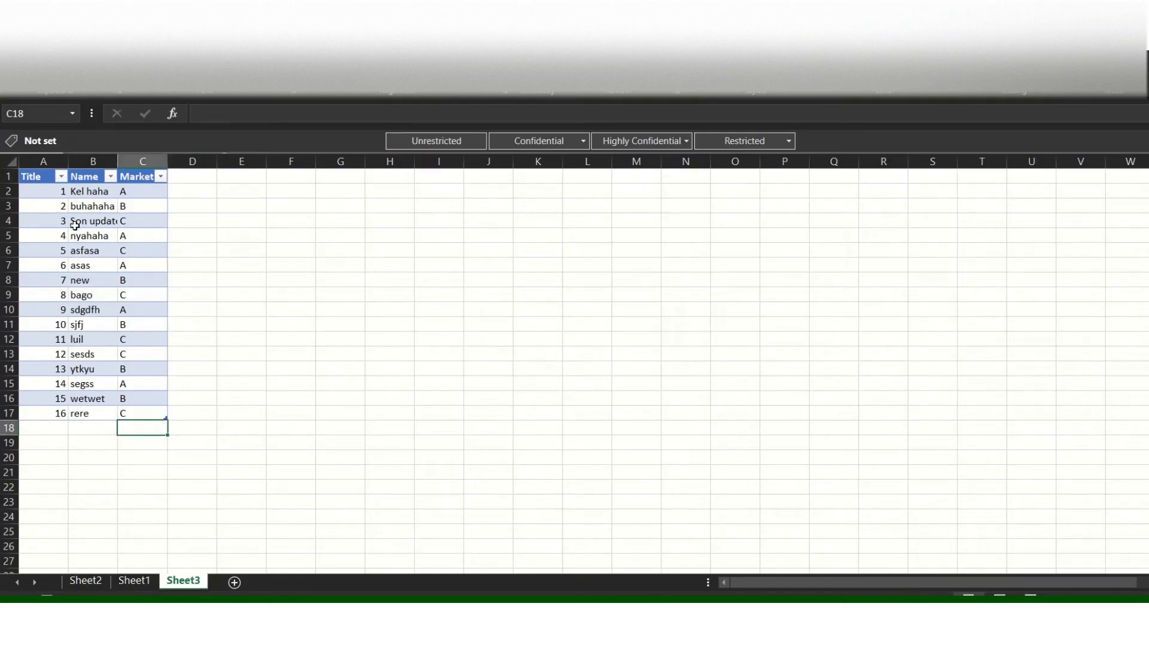
Step: Check the source table's Title column in the Excel workbook and review the List rows action's advanced options
{"action": "left_click", "coordinate": [59, 207]}
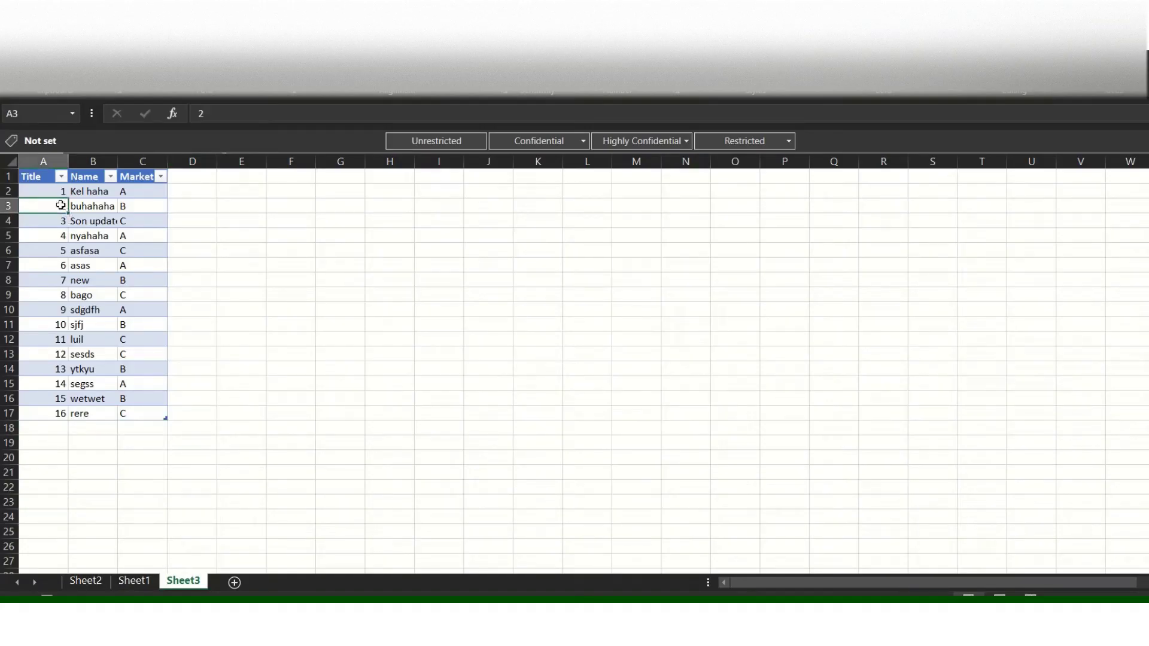
{"action": "left_click", "coordinate": [46, 177]}
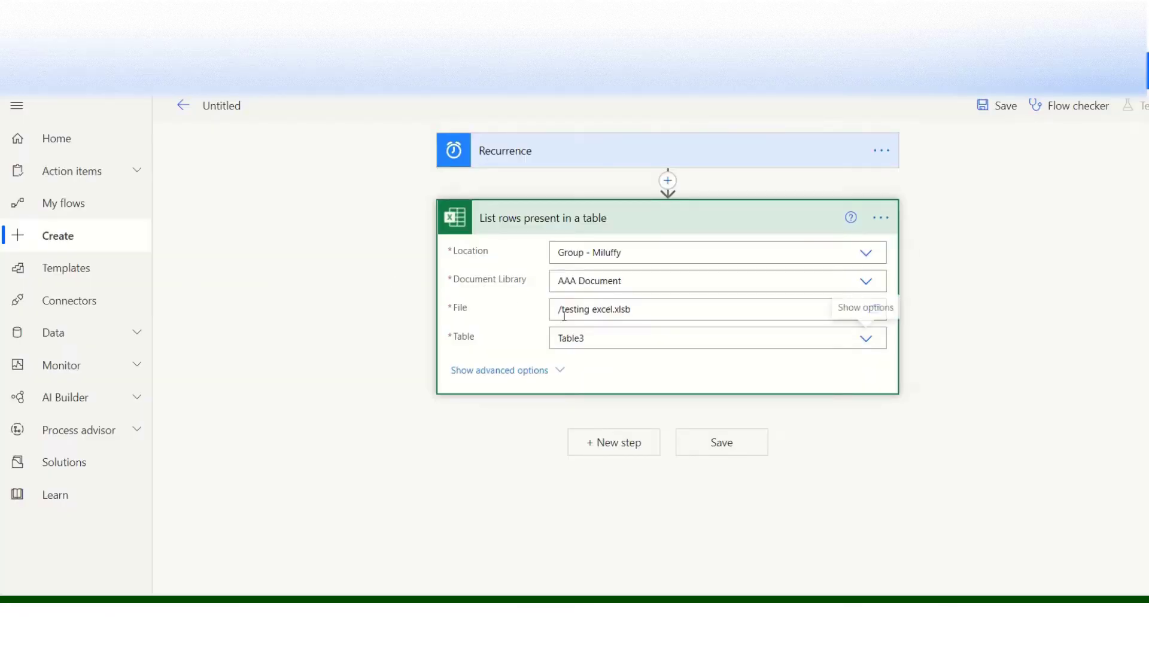
{"action": "left_click", "coordinate": [527, 371]}
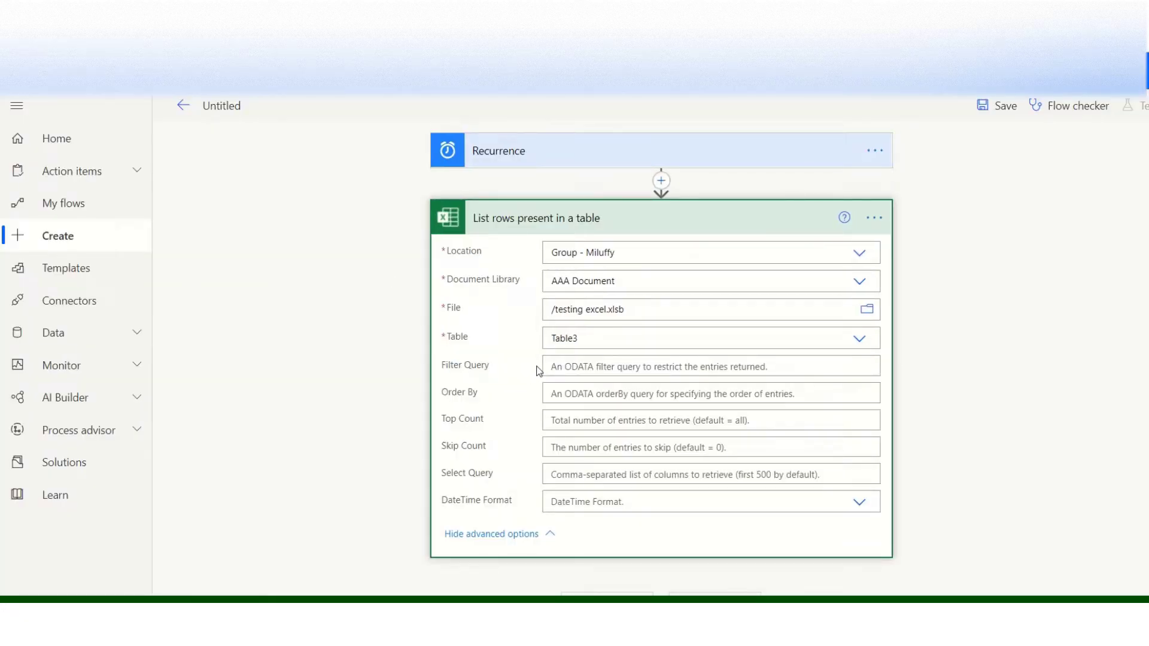
{"action": "left_click", "coordinate": [534, 534]}
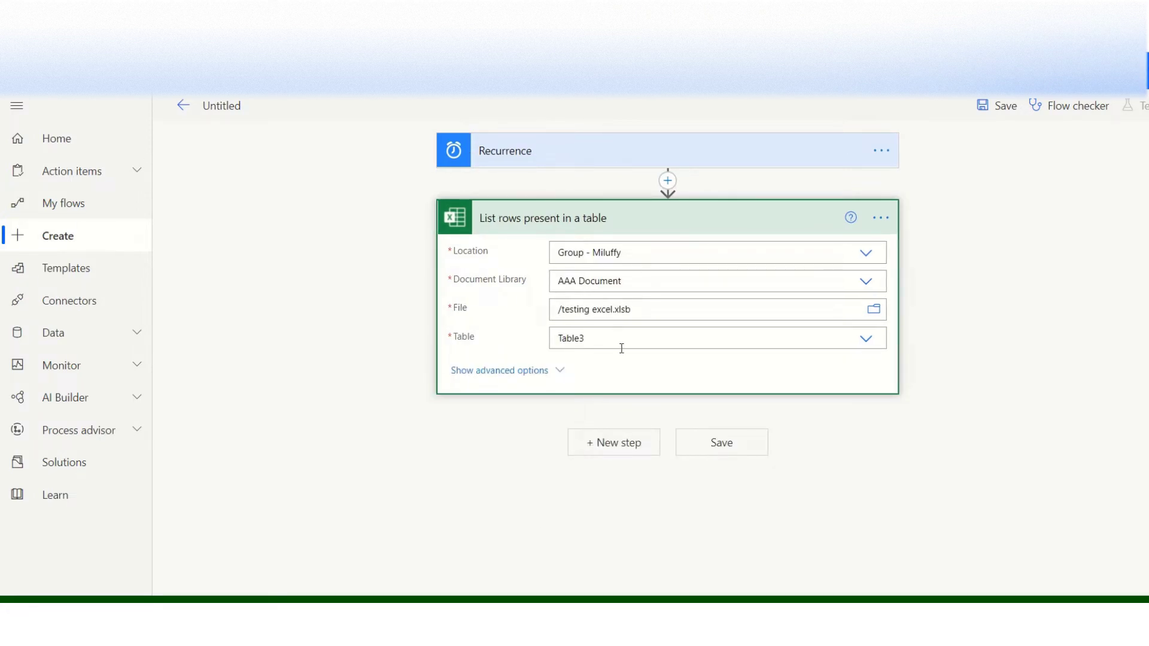
Step: Add an Apply to each control after the List rows action
{"action": "left_click", "coordinate": [624, 446]}
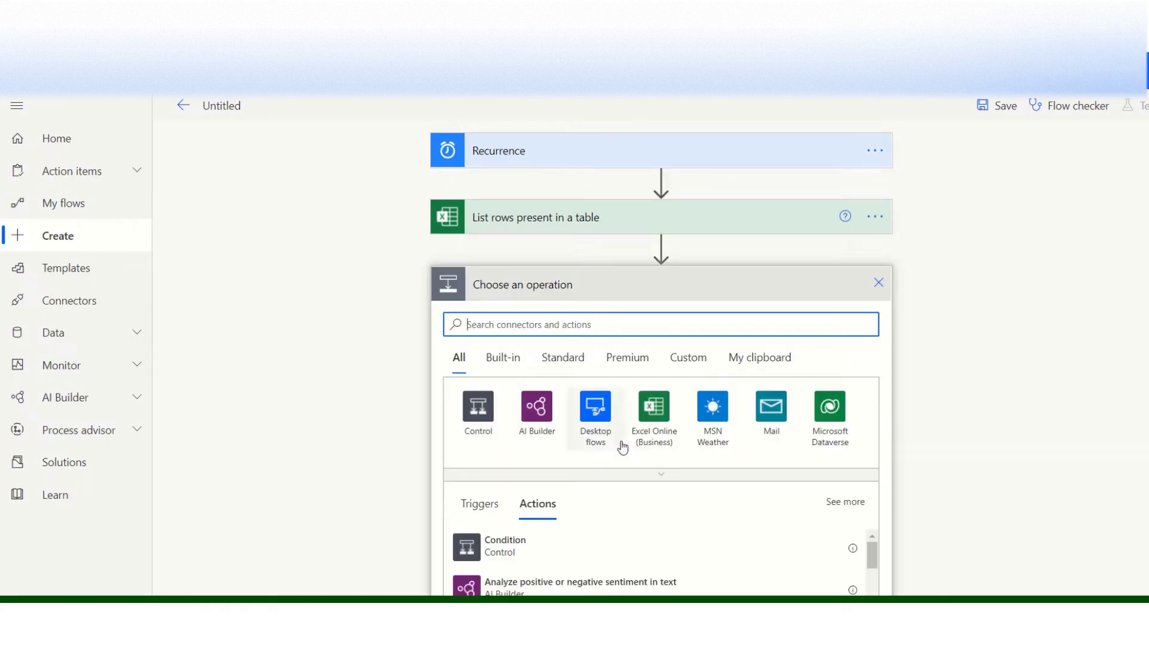
{"action": "left_click", "coordinate": [479, 409]}
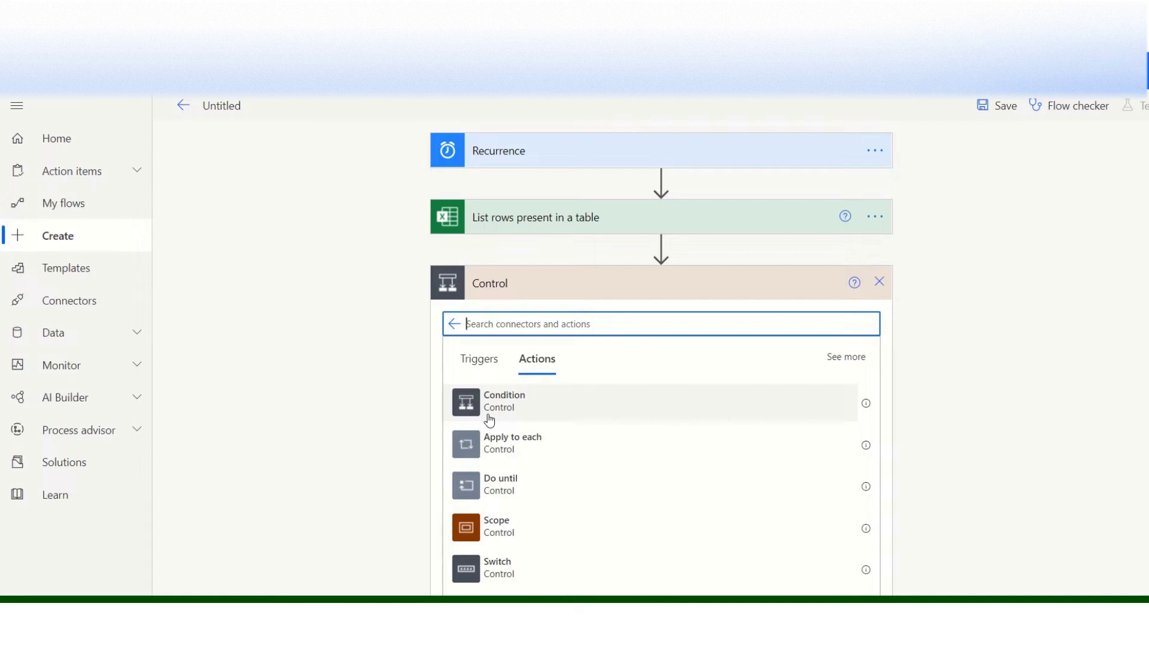
{"action": "left_click", "coordinate": [529, 444]}
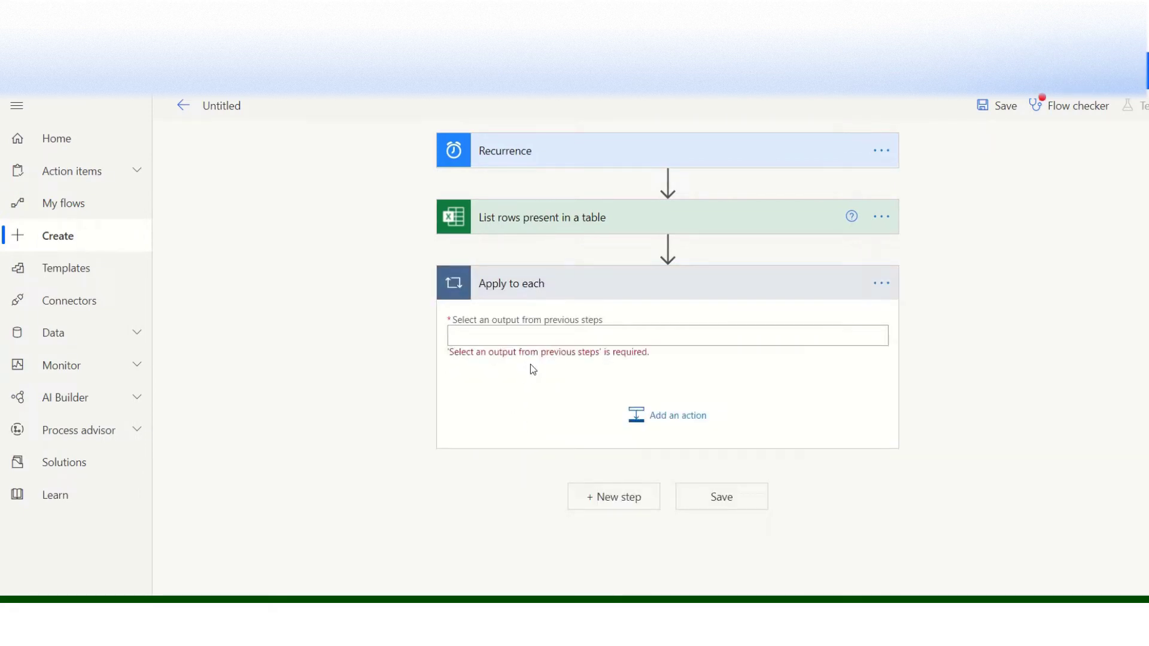
Step: Set the Apply to each input to the List rows value output and add a SharePoint Get items action inside the loop
{"action": "left_click", "coordinate": [551, 337]}
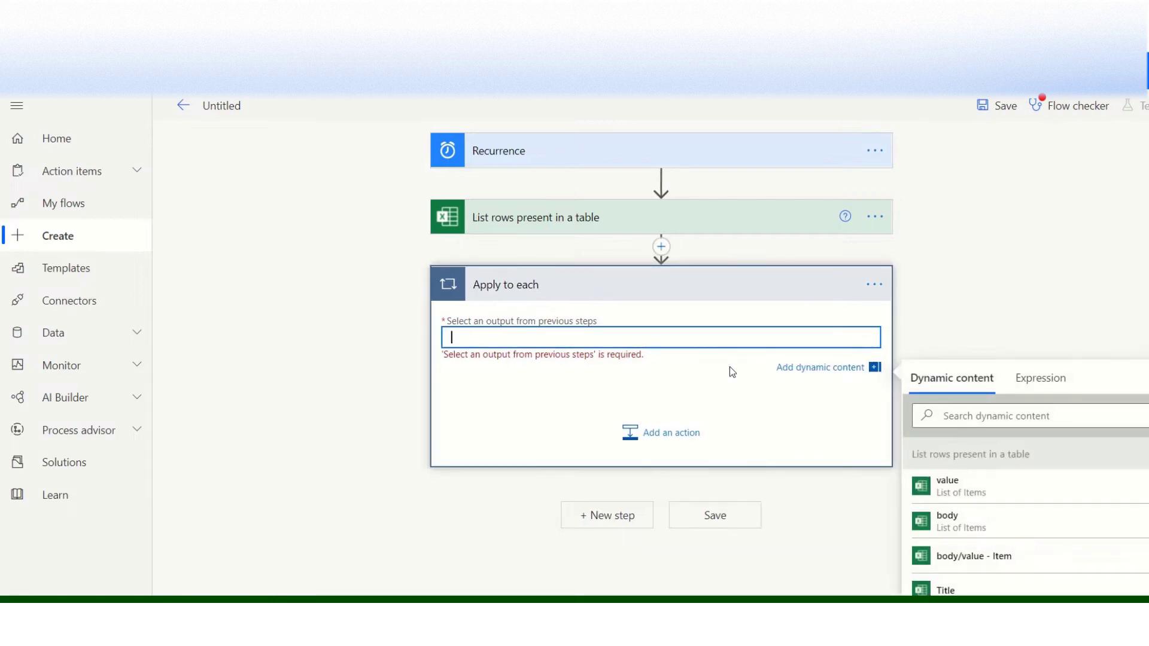
{"action": "left_click", "coordinate": [960, 487]}
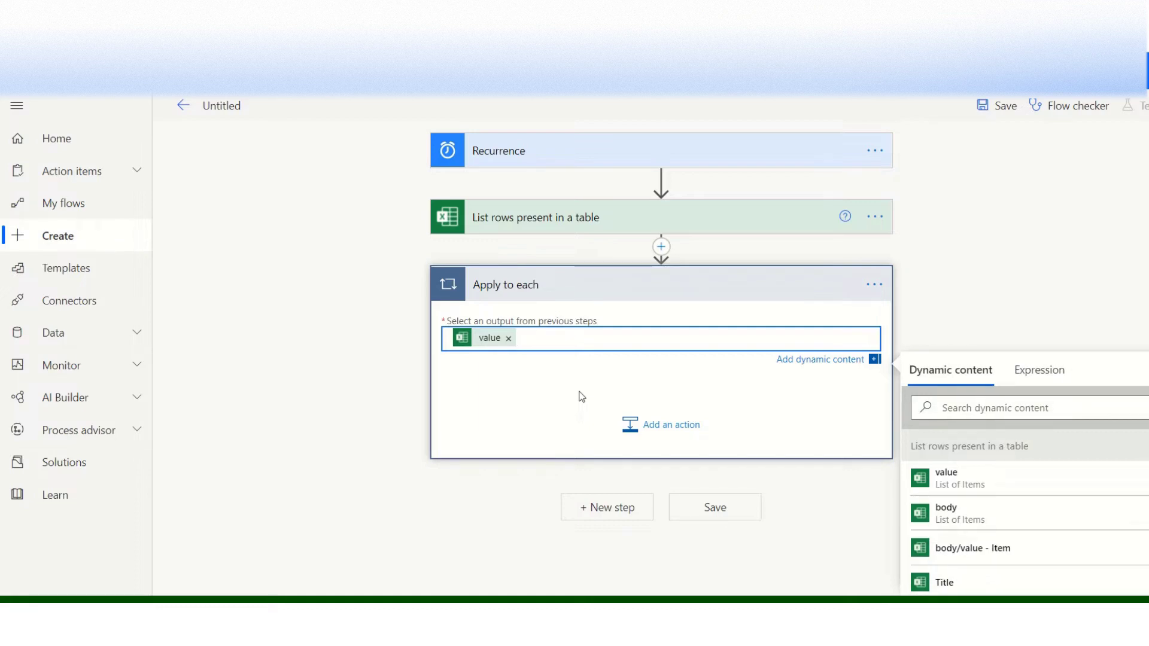
{"action": "left_click", "coordinate": [661, 428]}
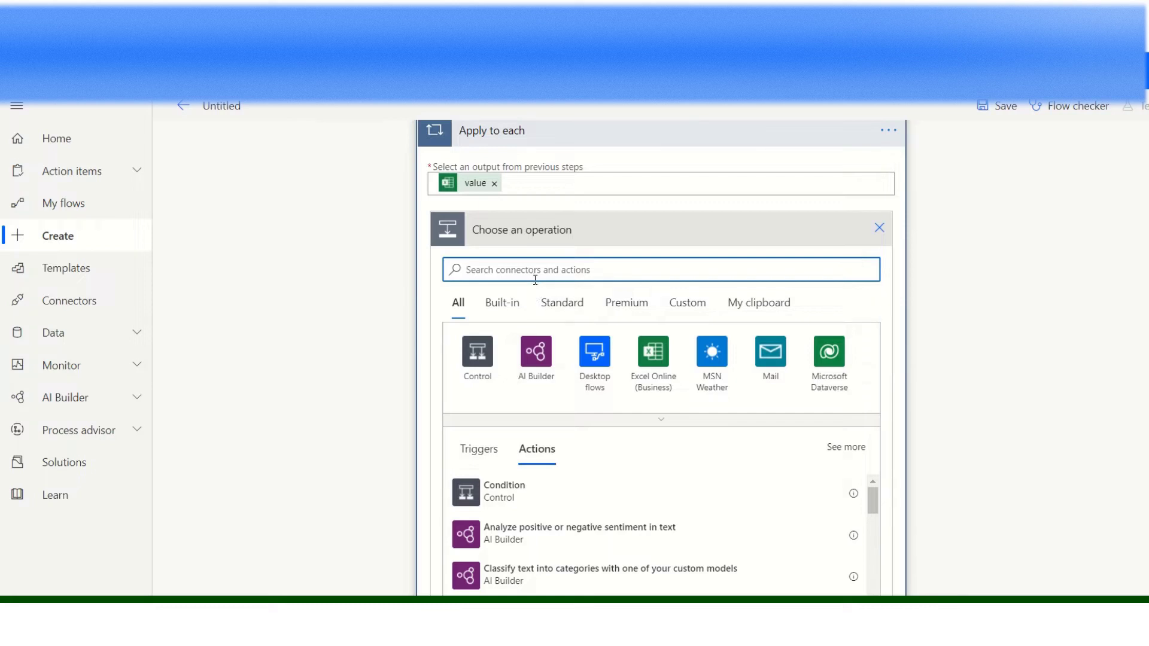
{"action": "type", "text": "sharepoin"}
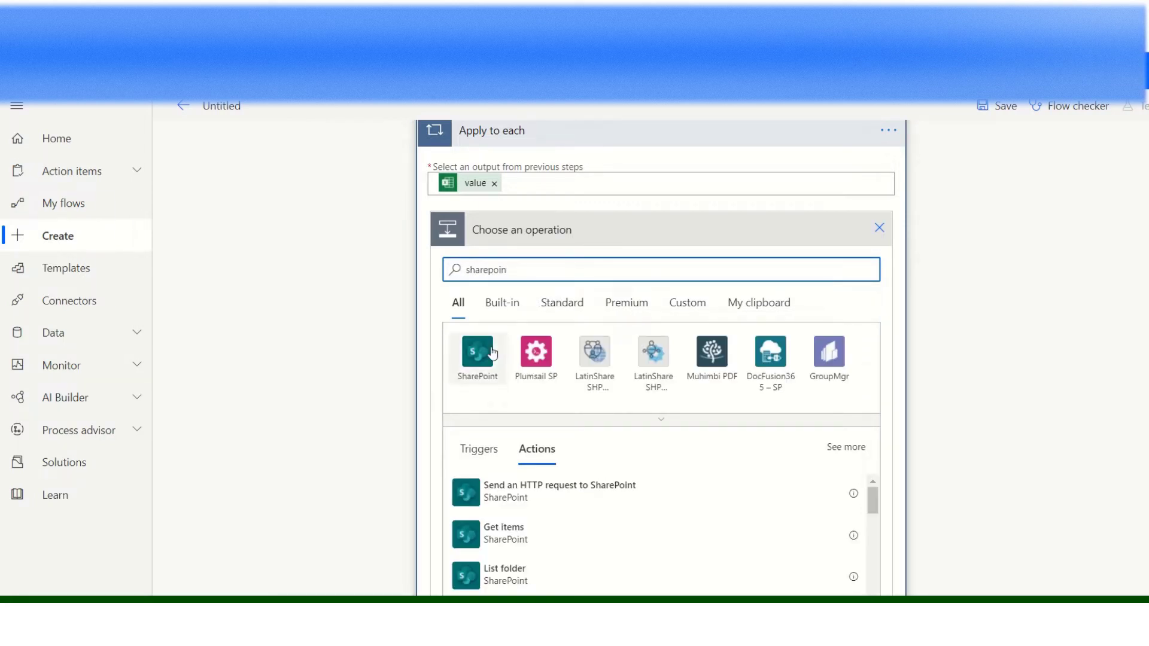
{"action": "left_click", "coordinate": [491, 353]}
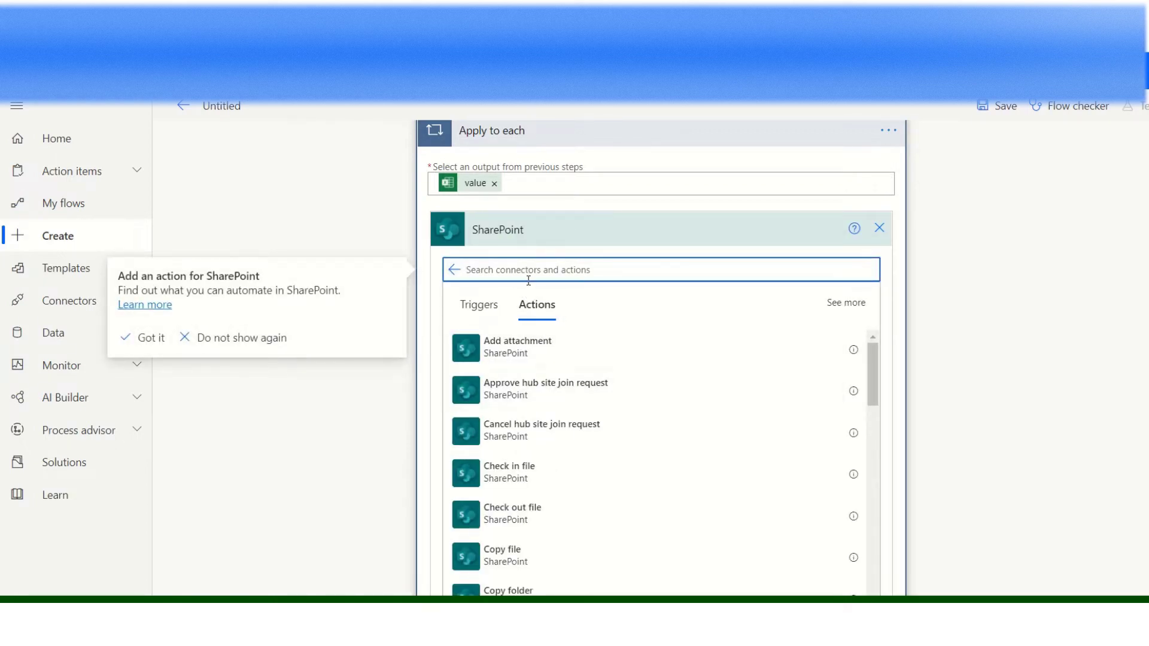
{"action": "type", "text": "get items"}
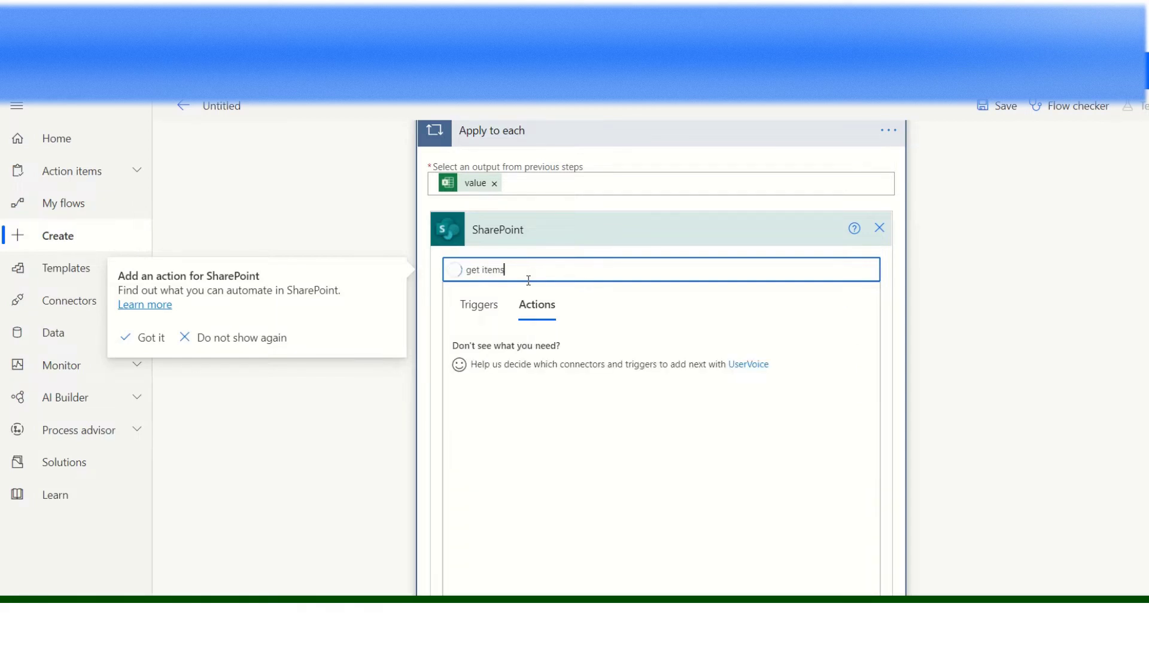
{"action": "left_click", "coordinate": [535, 351]}
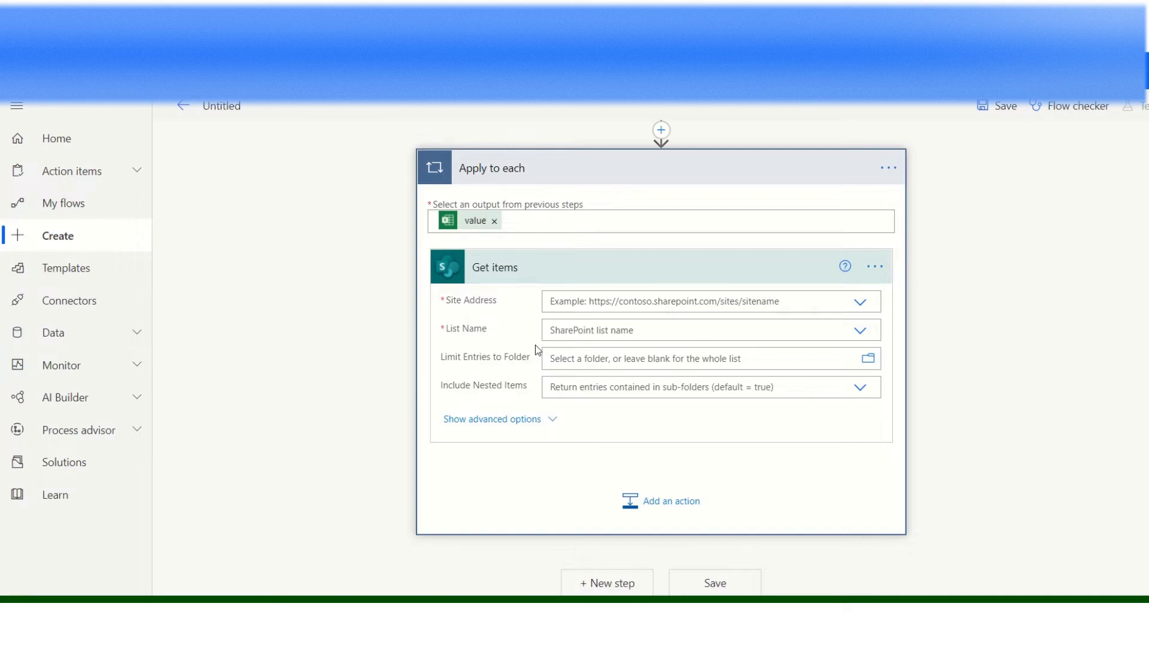
Step: Set the Get items action's site address to Miluffy and its list to A Sample Flow for Updating Excel
{"action": "left_click", "coordinate": [649, 301]}
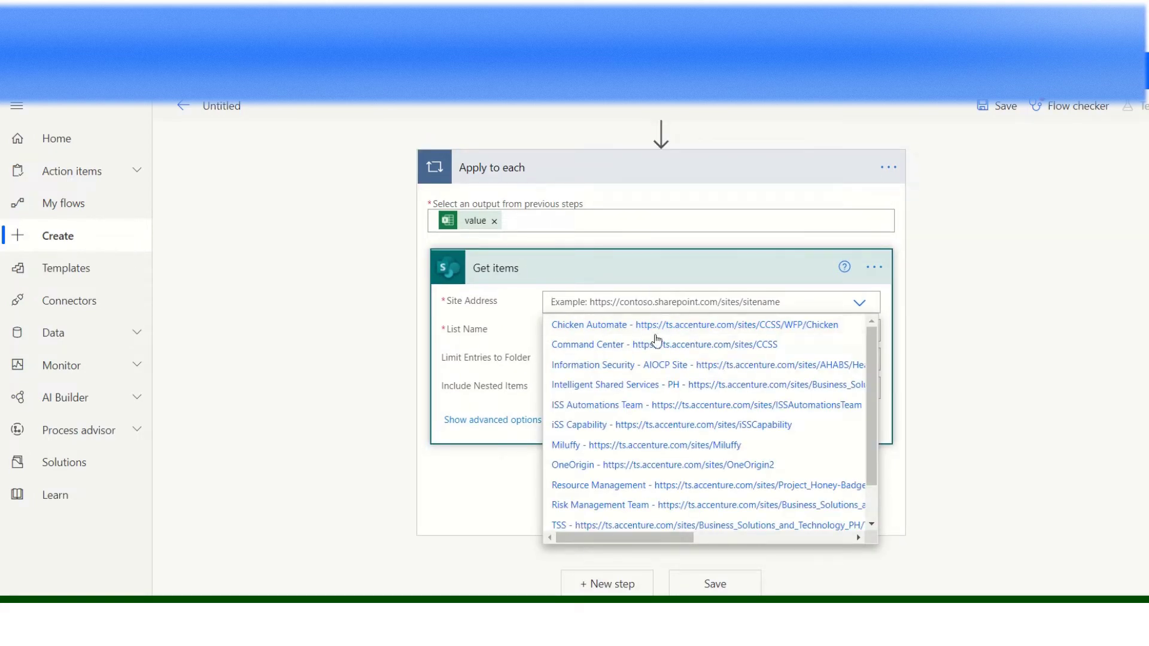
{"action": "left_click", "coordinate": [677, 446]}
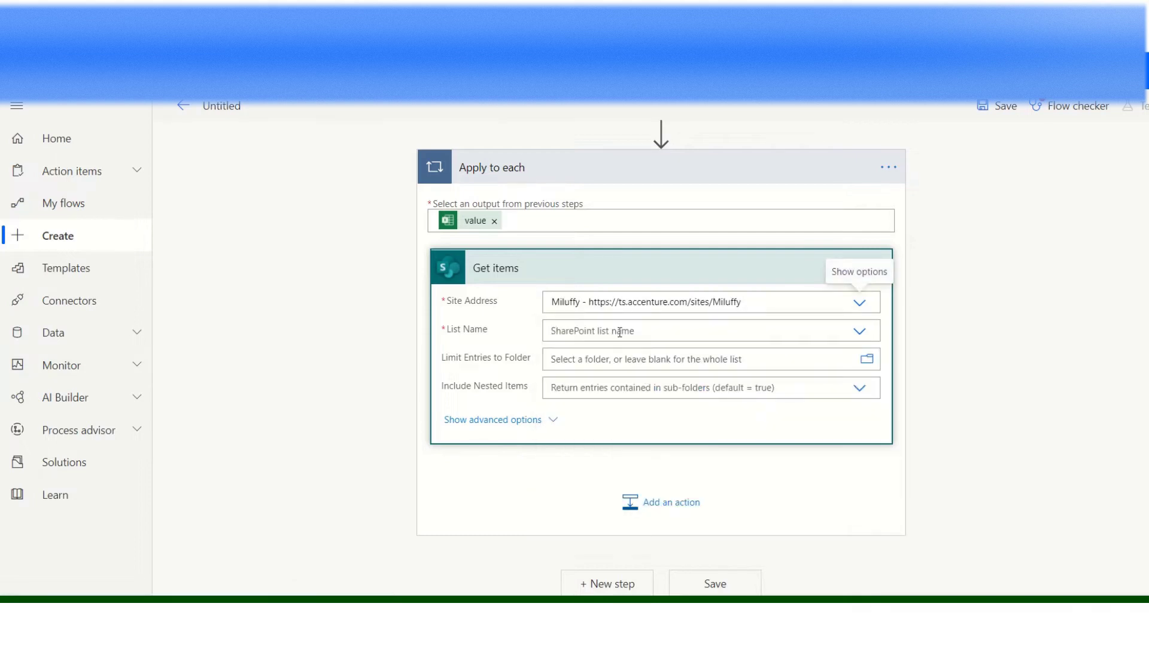
{"action": "left_click", "coordinate": [618, 333]}
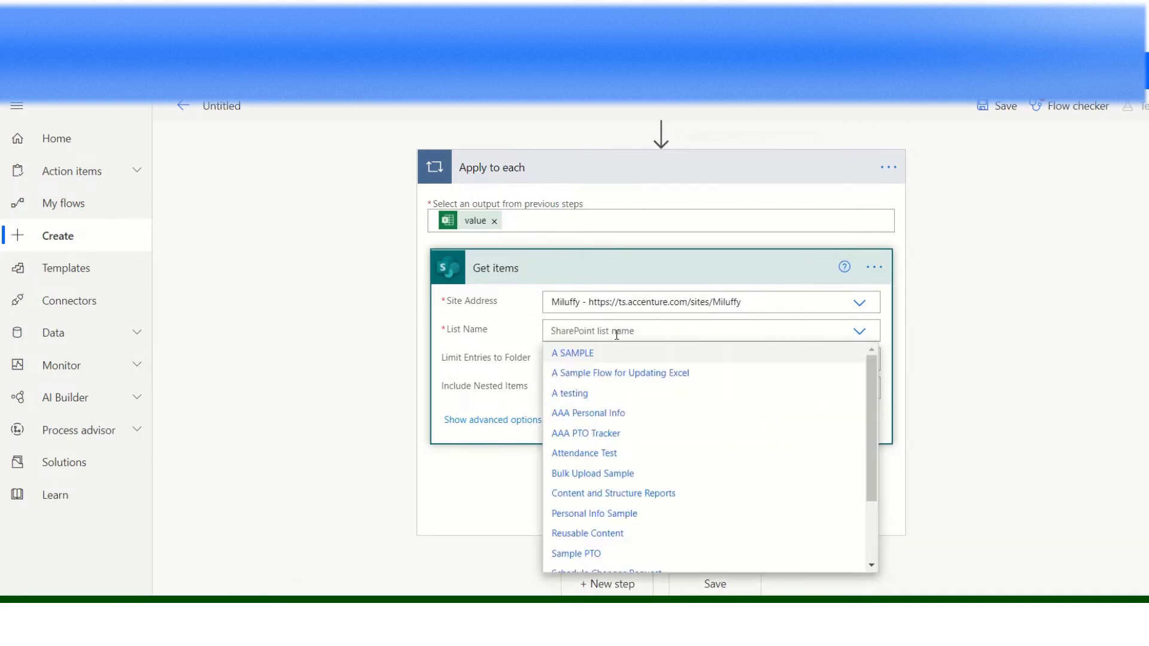
{"action": "left_click", "coordinate": [619, 381]}
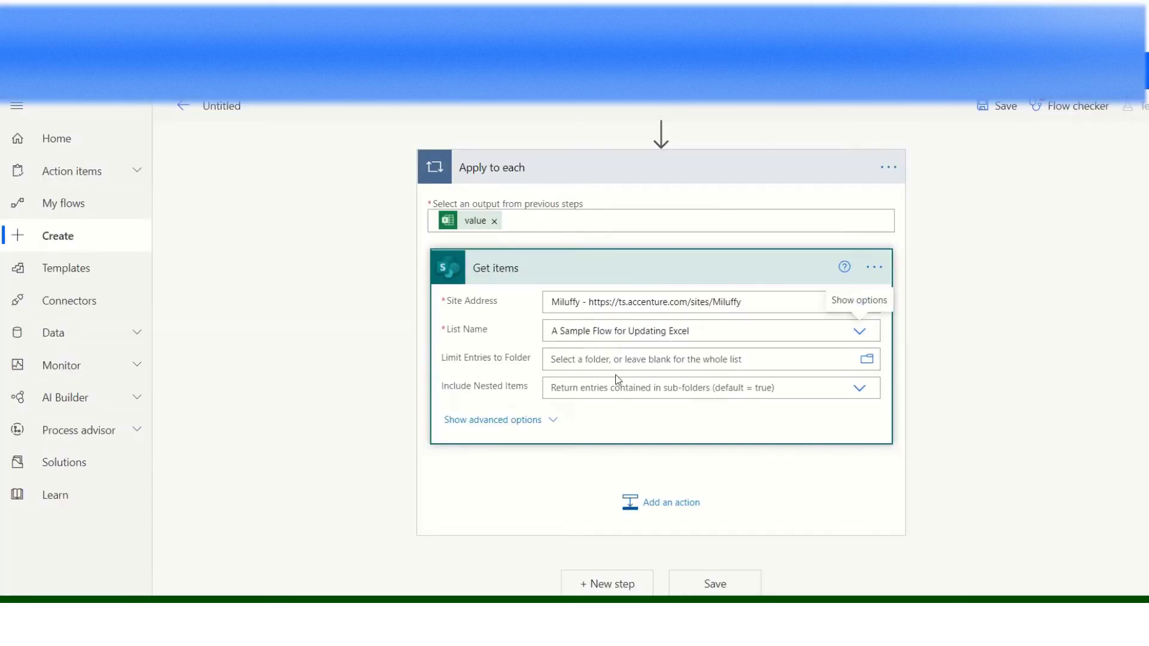
{"action": "left_click", "coordinate": [630, 359]}
Step: Set the Get items filter query to Title eq 'Title', using the Excel table's Title as the quoted dynamic value
{"action": "left_click", "coordinate": [532, 437]}
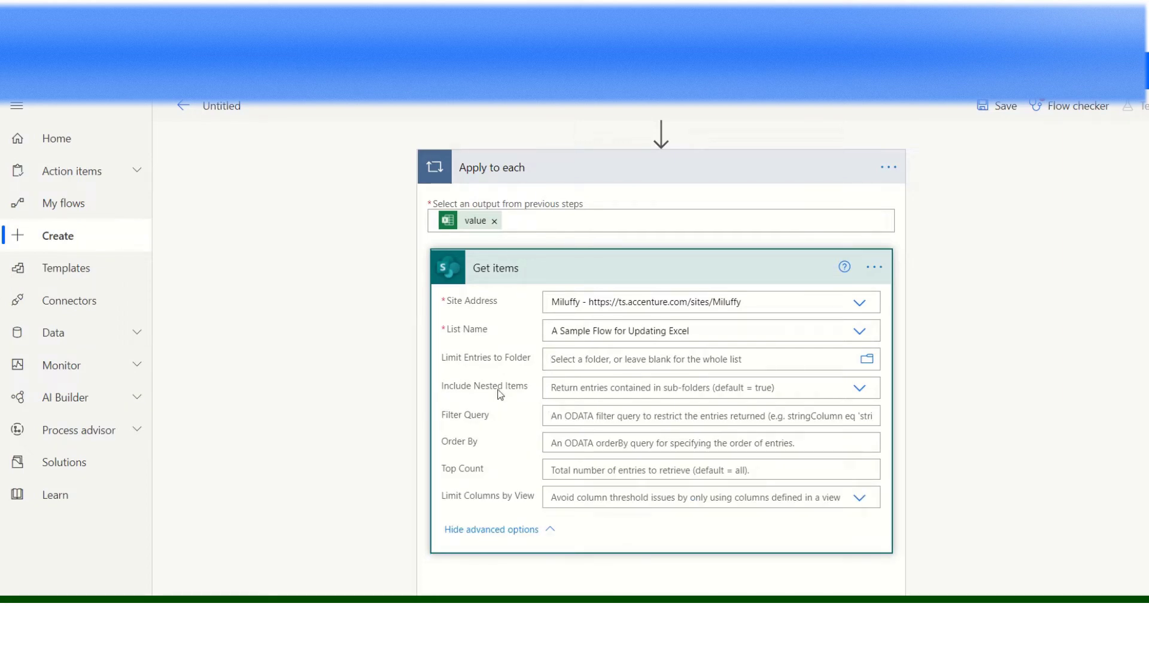
{"action": "left_click", "coordinate": [568, 418]}
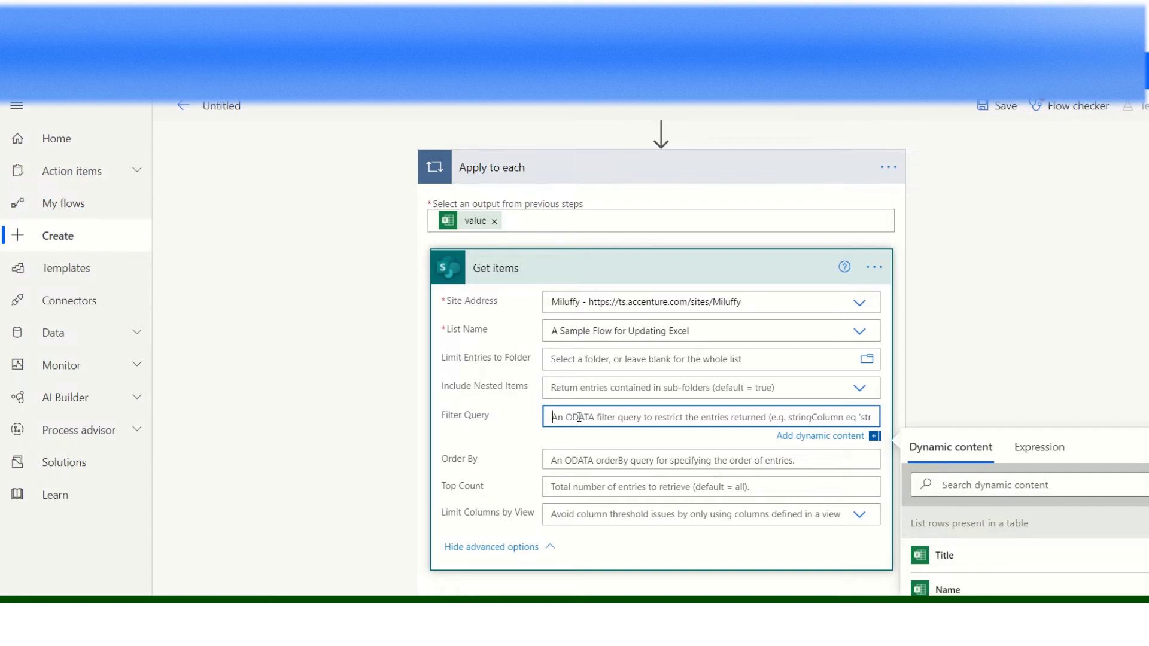
{"action": "type", "text": "Title"}
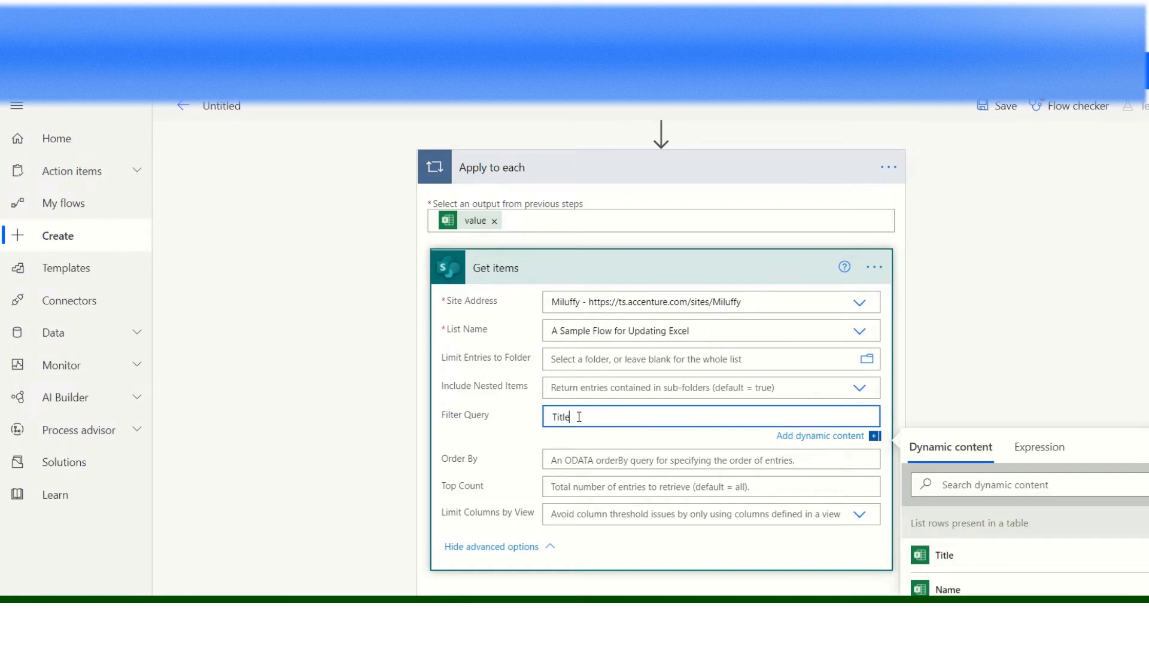
{"action": "type", "text": " eq '"}
{"action": "left_click", "coordinate": [986, 560]}
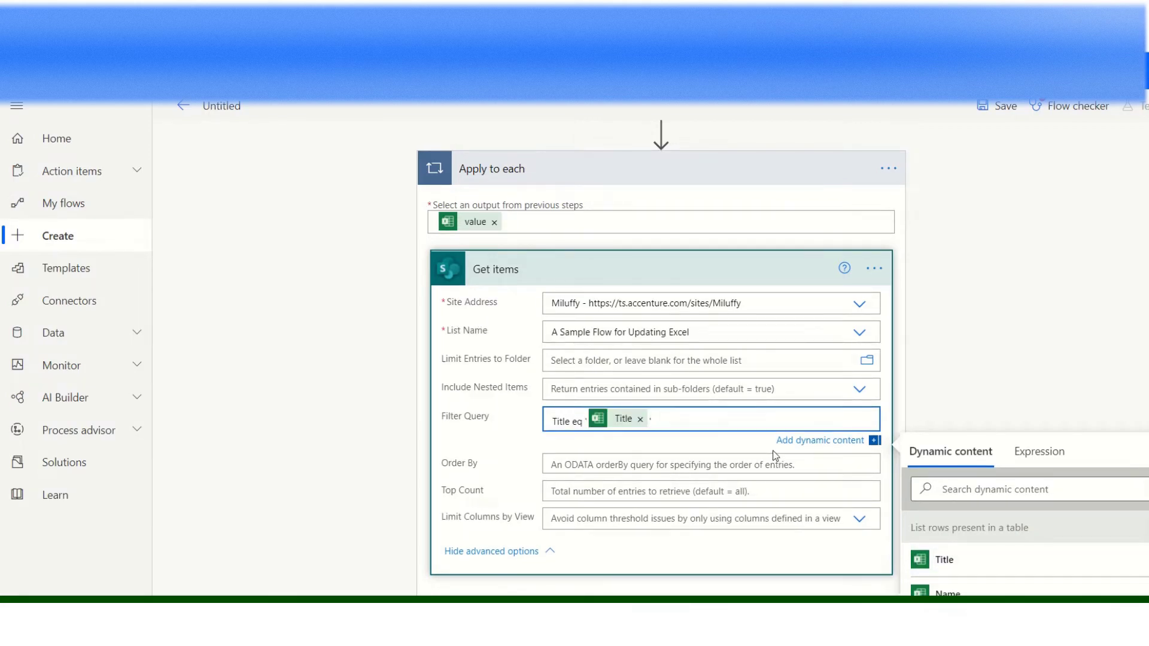
{"action": "left_click", "coordinate": [576, 445]}
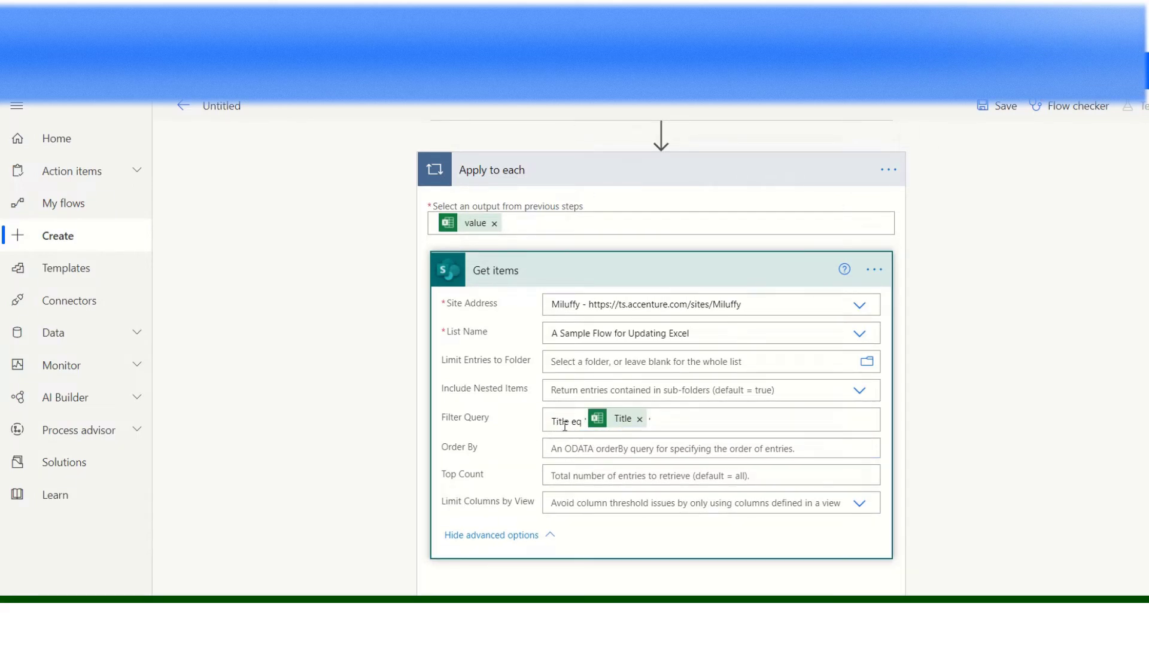
Step: Check the Title column in the Excel workbook against the Get items filter query and collapse the action's advanced options
{"action": "key", "text": "alt+Tab"}
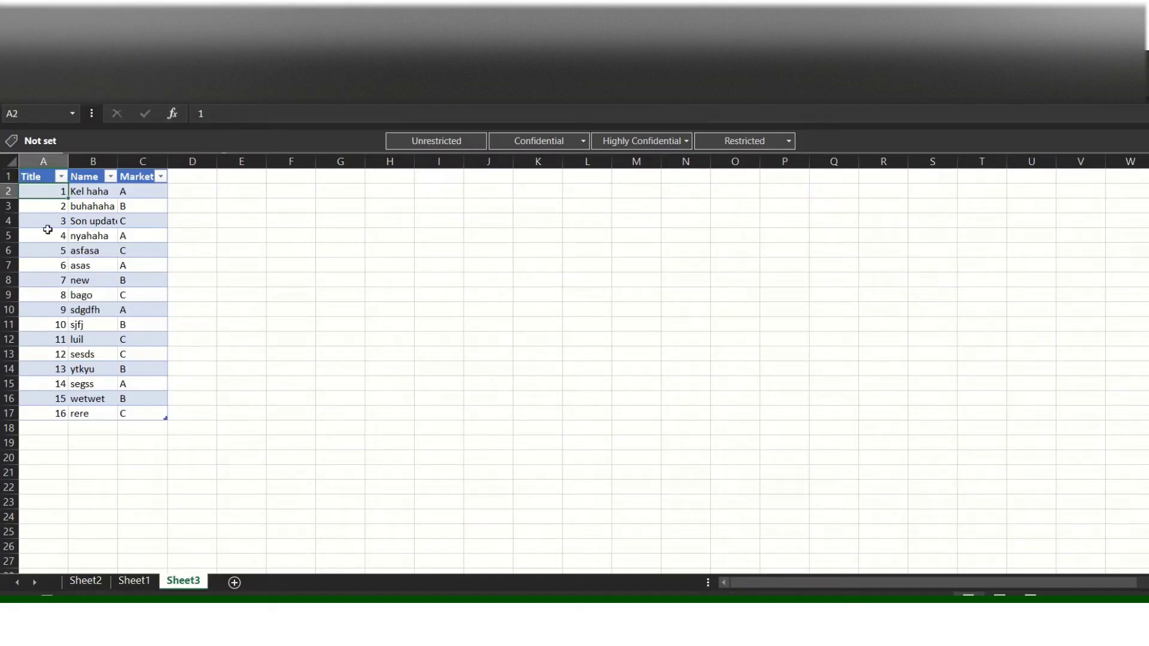
{"action": "left_click", "coordinate": [81, 295]}
{"action": "key", "text": "alt+Tab"}
{"action": "type", "text": "'"}
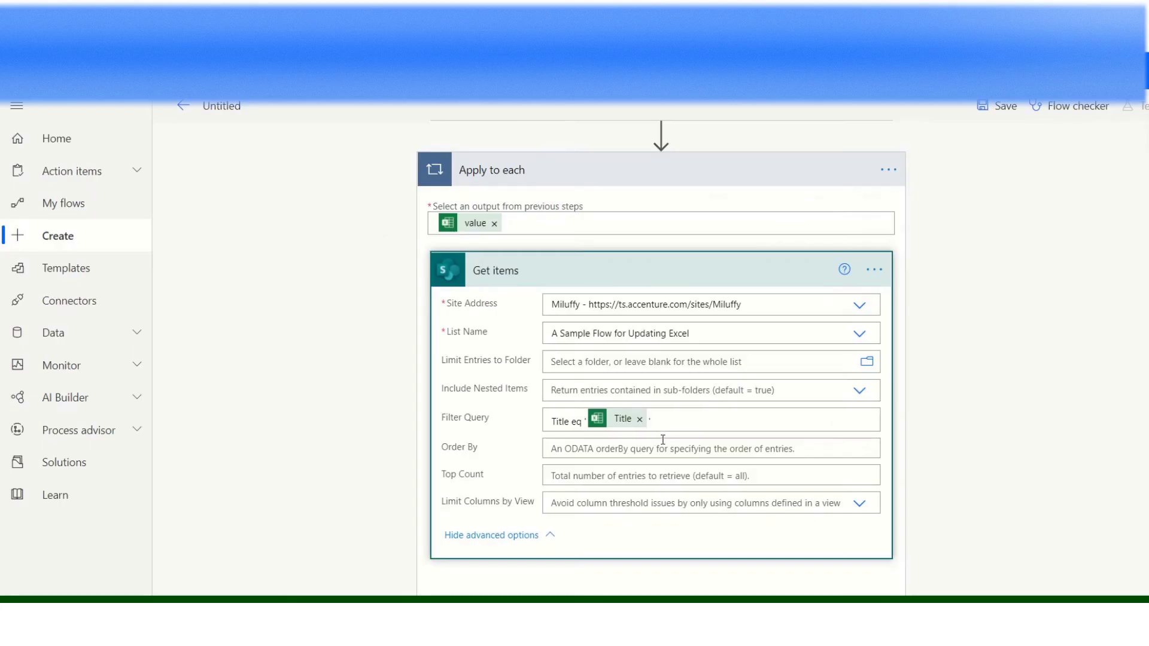
{"action": "scroll", "coordinate": [661, 439], "scroll_direction": "down", "scroll_amount": 1}
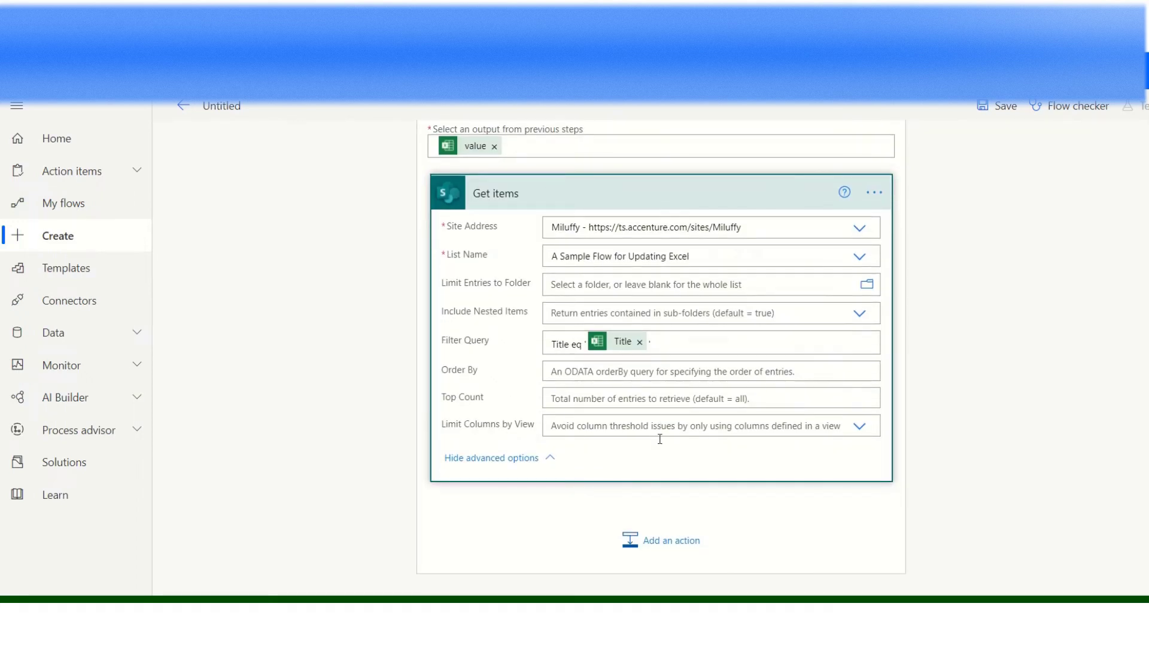
{"action": "left_click", "coordinate": [544, 457]}
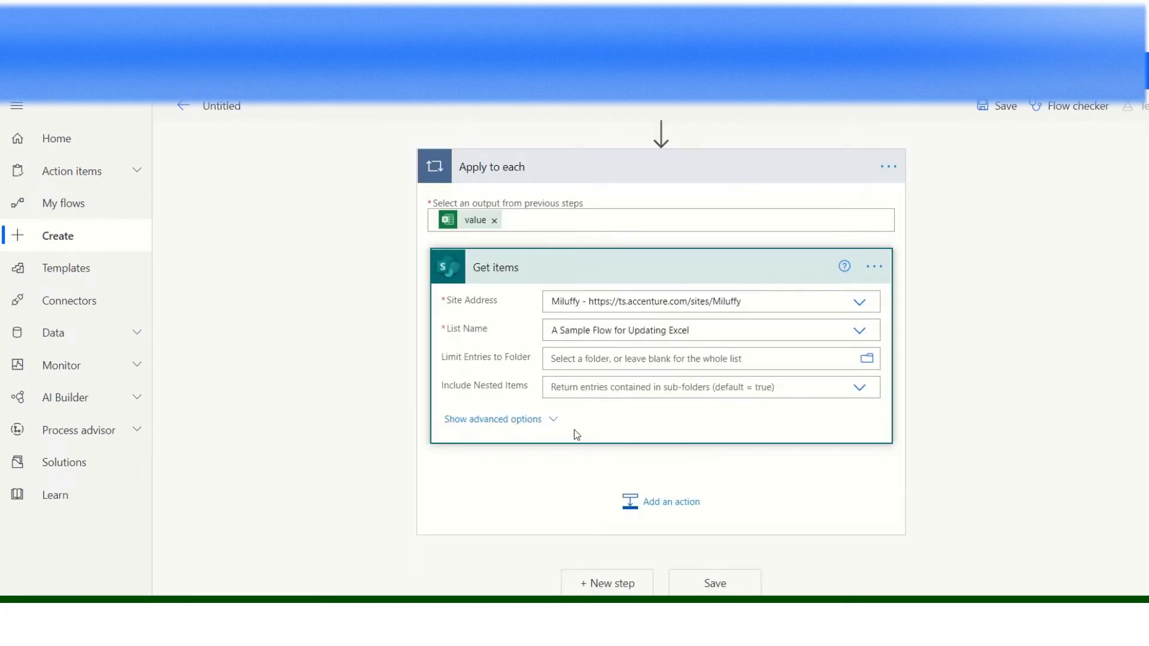
Step: Add a Condition control after the Get items action inside the loop
{"action": "left_click", "coordinate": [630, 500]}
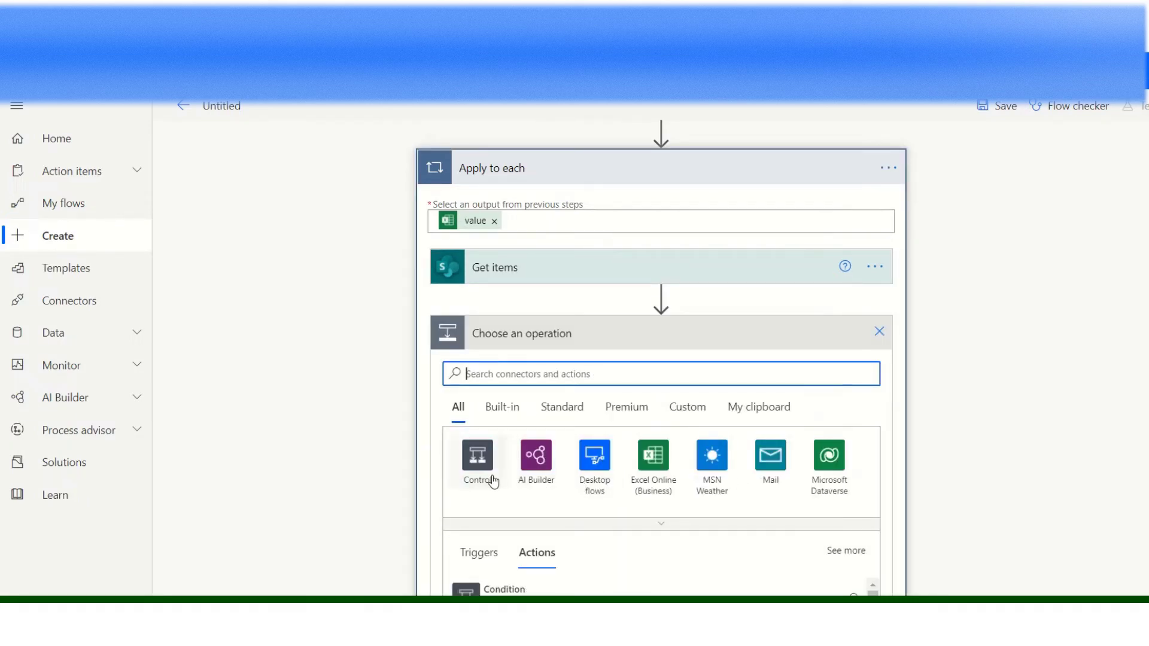
{"action": "scroll", "coordinate": [487, 477], "scroll_direction": "down", "scroll_amount": 2}
{"action": "left_click", "coordinate": [501, 445]}
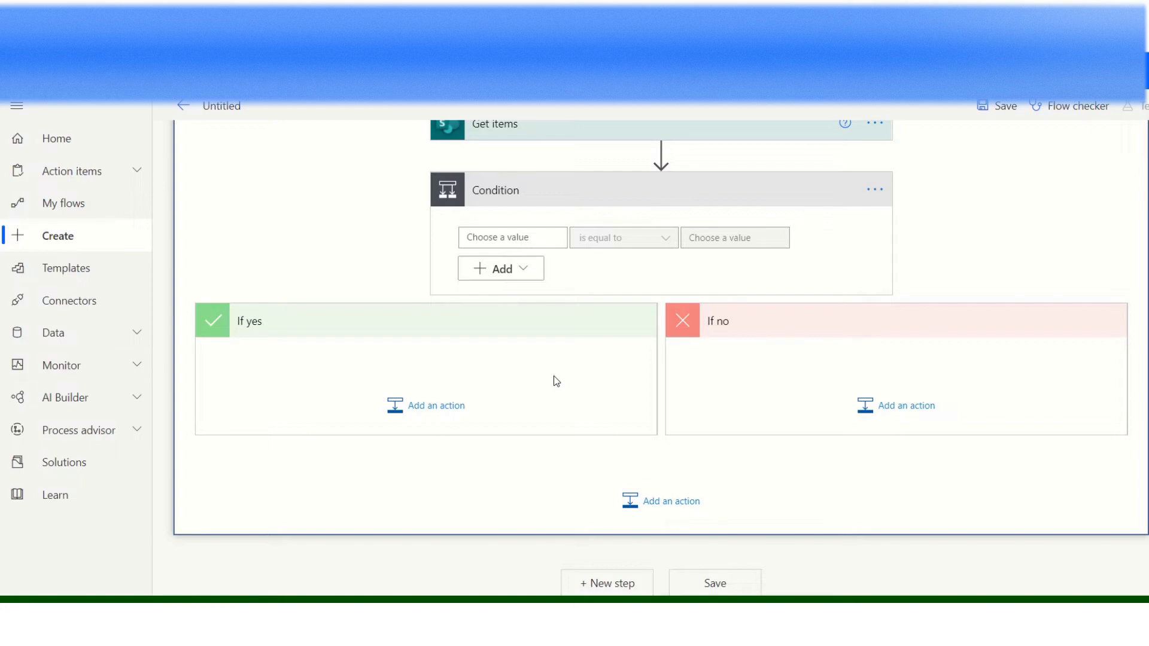
Step: Set the condition's first value to the expression length(outputs('Get_items')?['body/value'])
{"action": "scroll", "coordinate": [555, 381], "scroll_direction": "up", "scroll_amount": 2}
{"action": "left_click", "coordinate": [546, 391]}
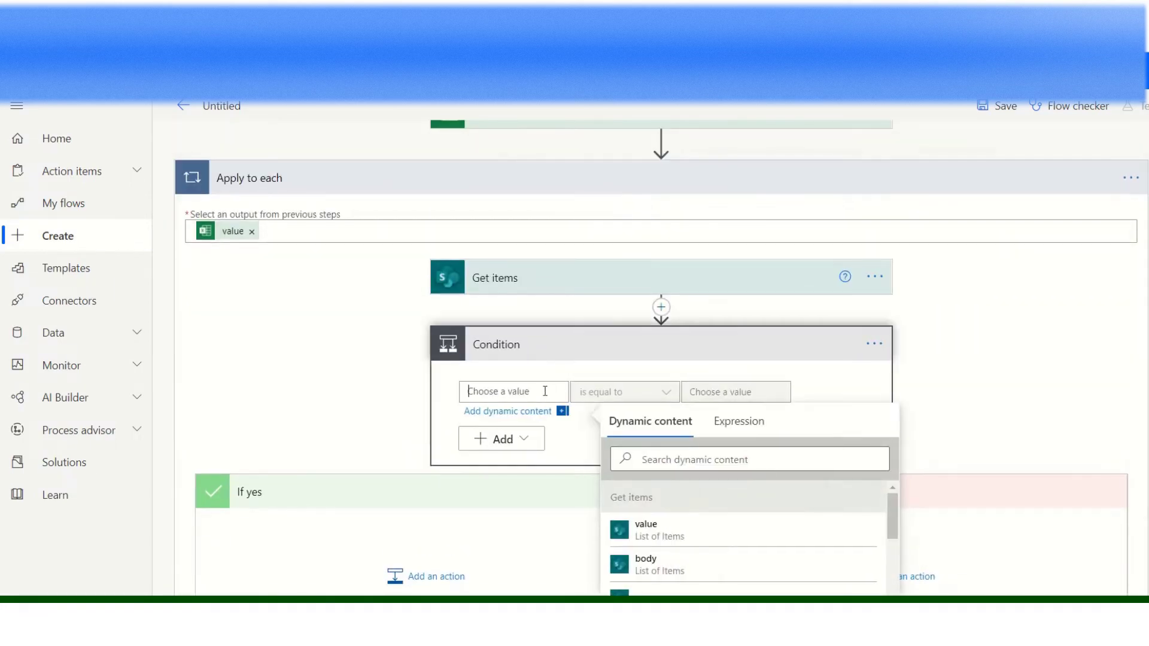
{"action": "left_click", "coordinate": [719, 464]}
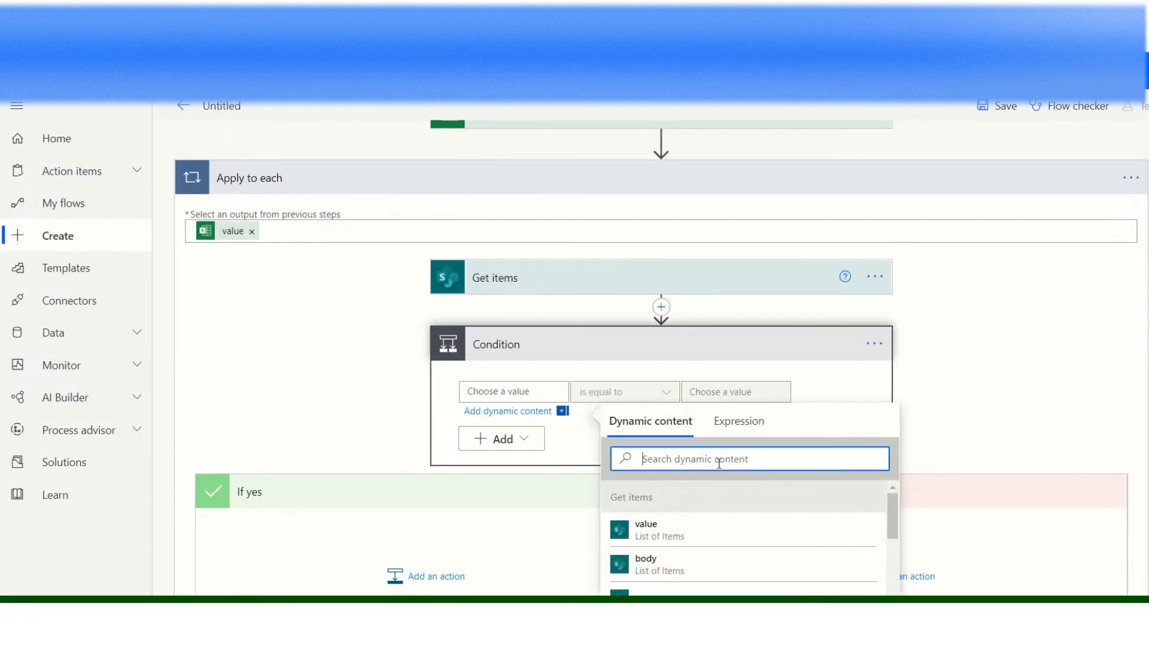
{"action": "type", "text": "leng"}
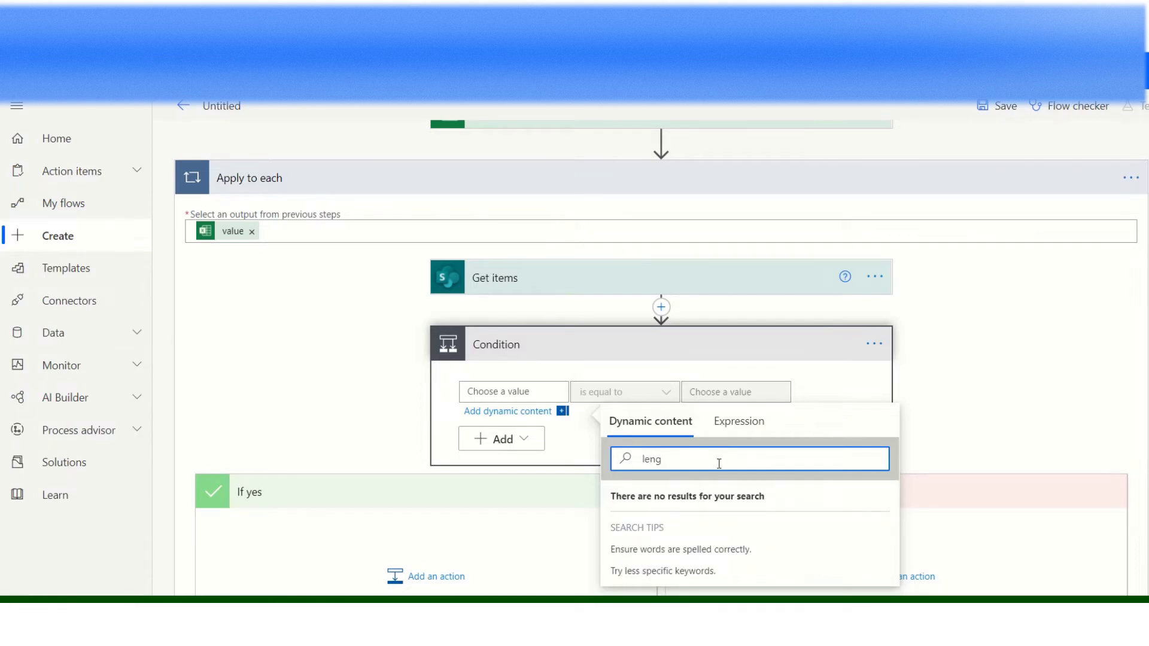
{"action": "left_click", "coordinate": [735, 420]}
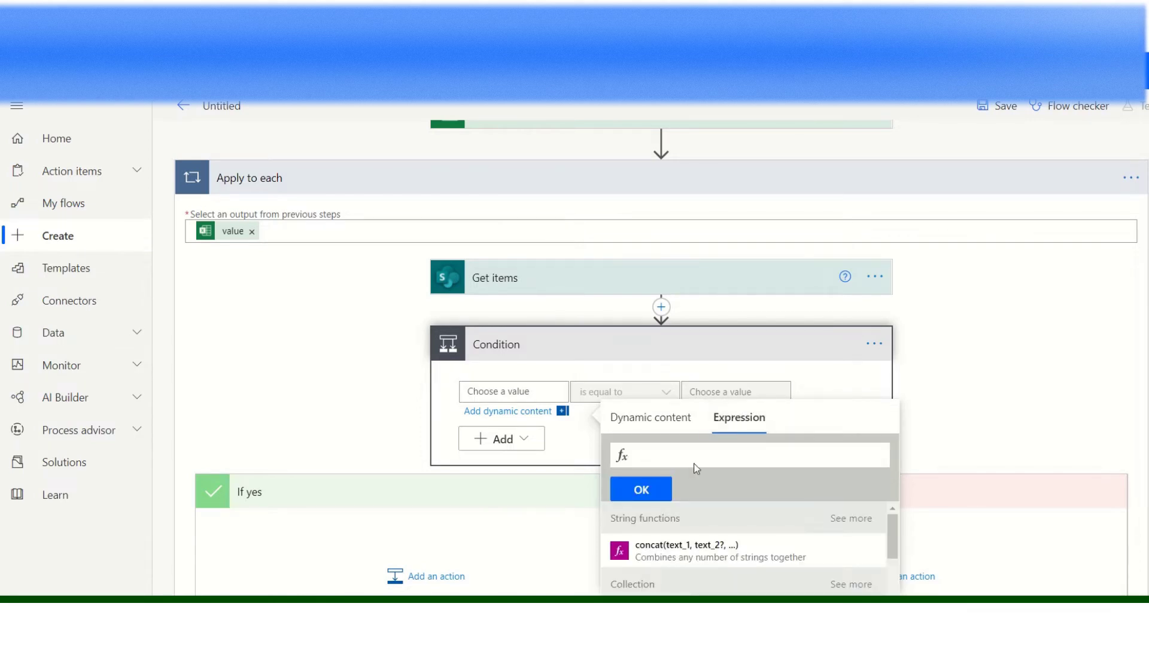
{"action": "type", "text": "length("}
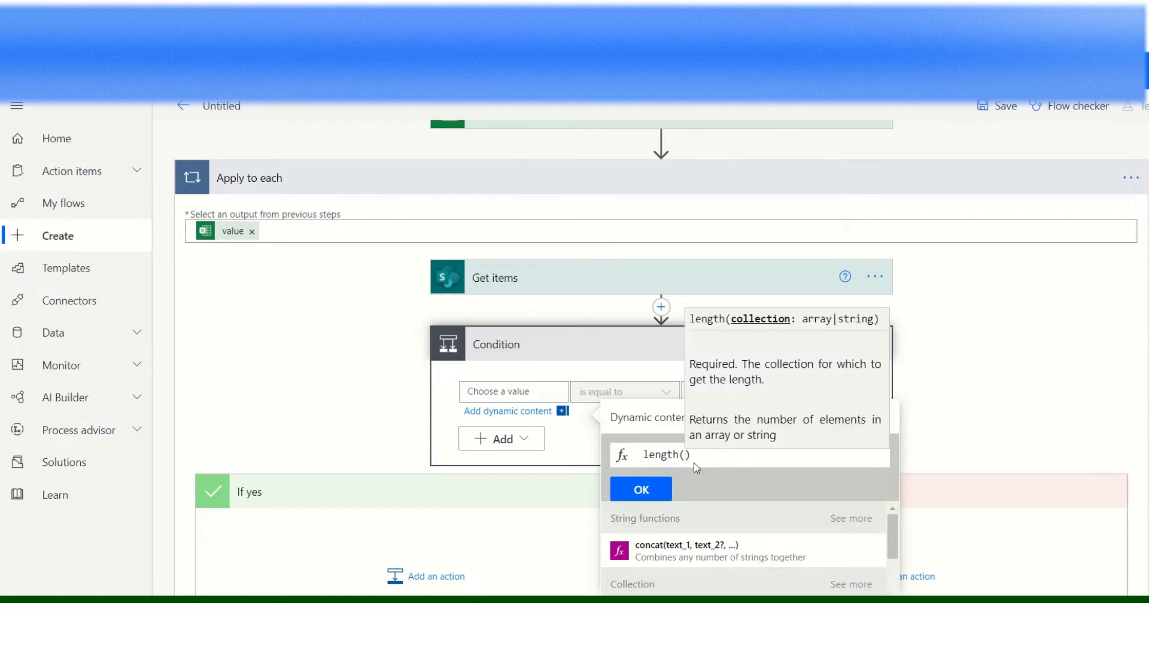
{"action": "left_click", "coordinate": [635, 421]}
{"action": "scroll", "coordinate": [743, 482], "scroll_direction": "down", "scroll_amount": 3}
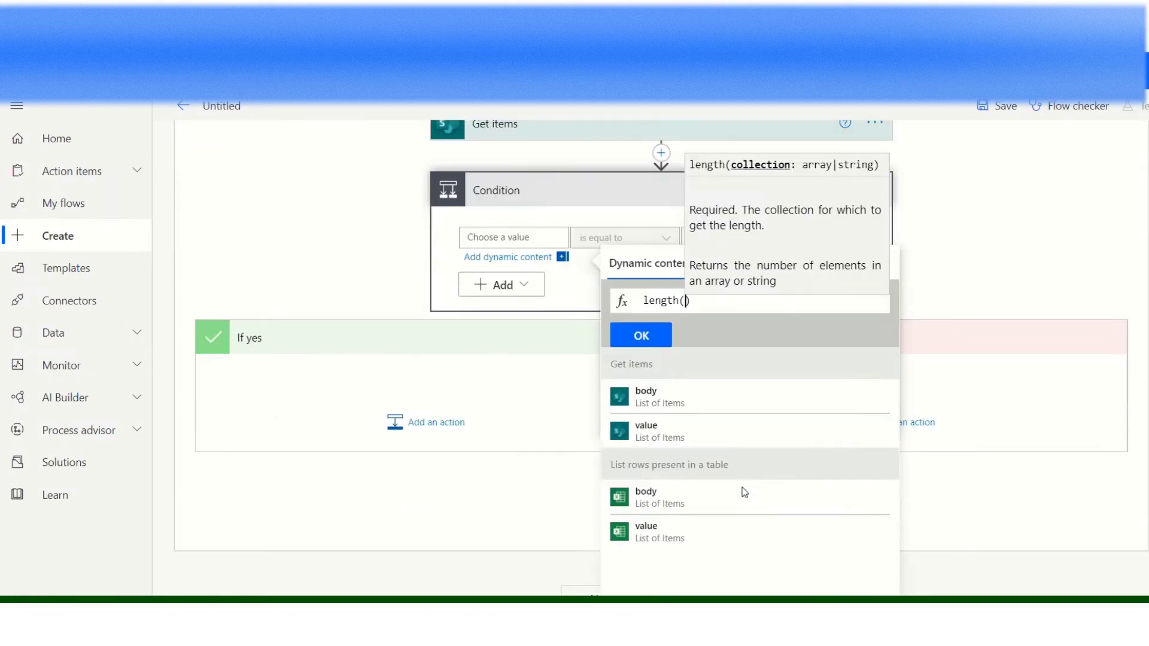
{"action": "left_click", "coordinate": [706, 428]}
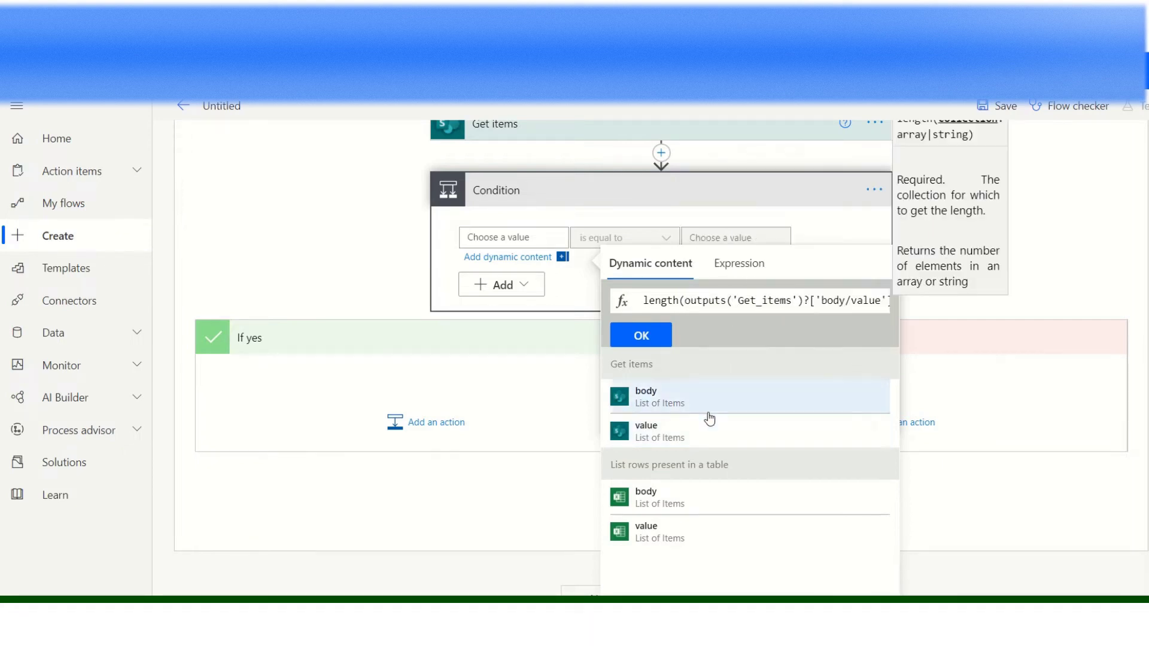
{"action": "left_click", "coordinate": [654, 337]}
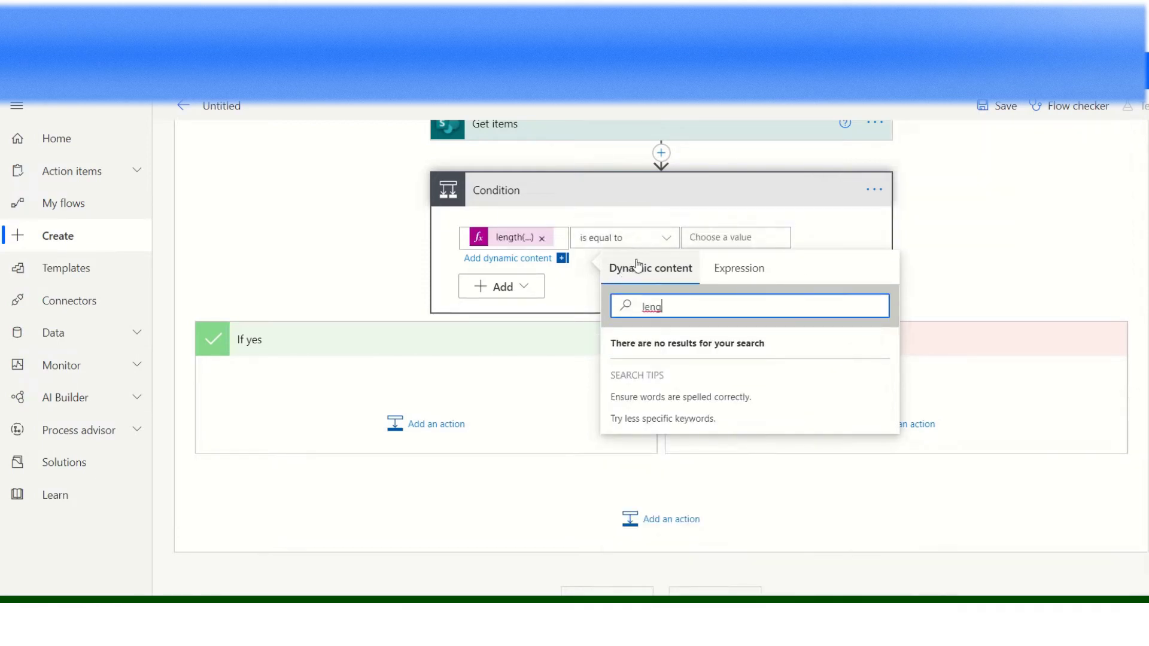
Step: Complete the condition with the operator is not equal to and the comparison value 0
{"action": "left_click", "coordinate": [662, 246]}
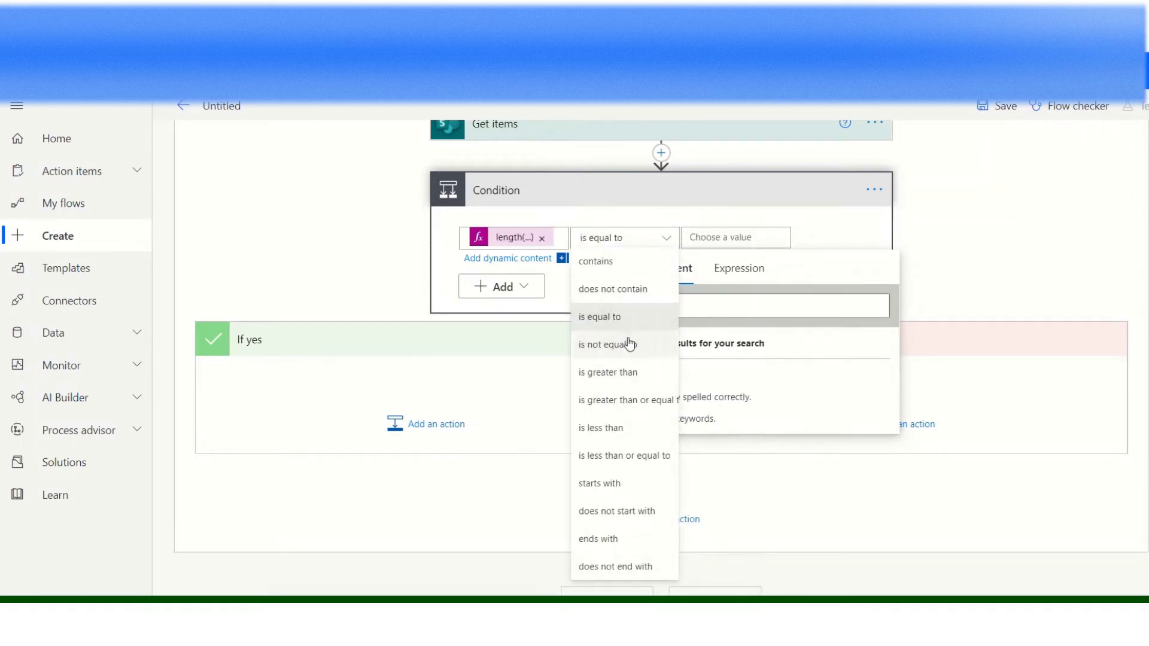
{"action": "left_click", "coordinate": [628, 341]}
{"action": "left_click", "coordinate": [731, 238]}
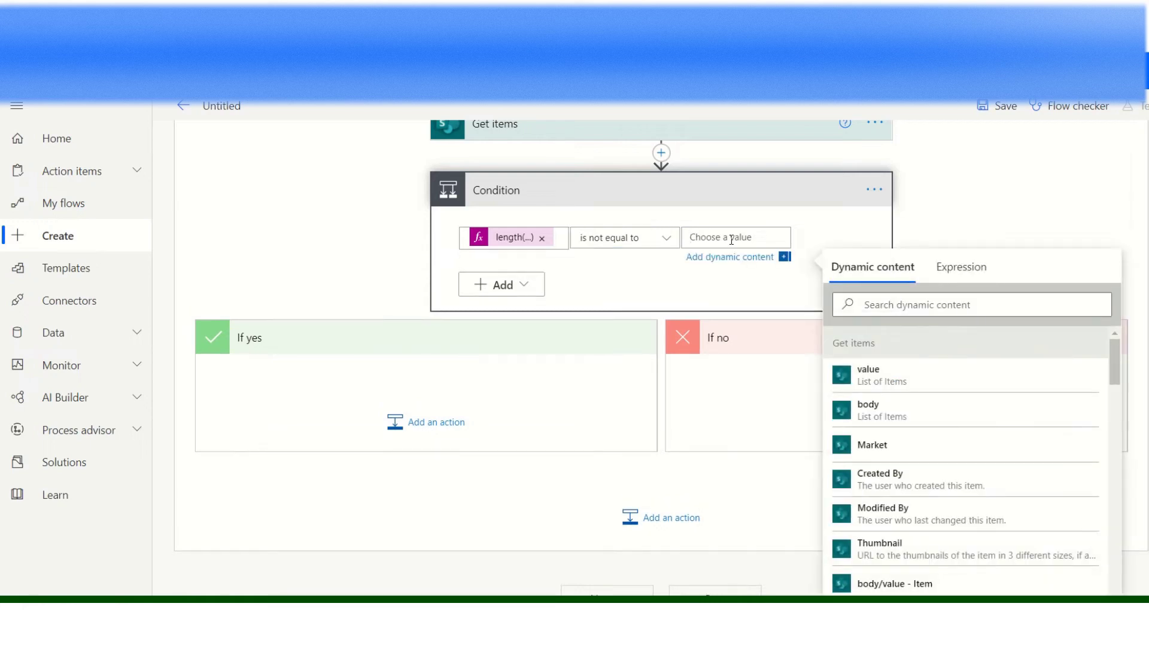
{"action": "type", "text": "0"}
{"action": "left_click", "coordinate": [602, 278]}
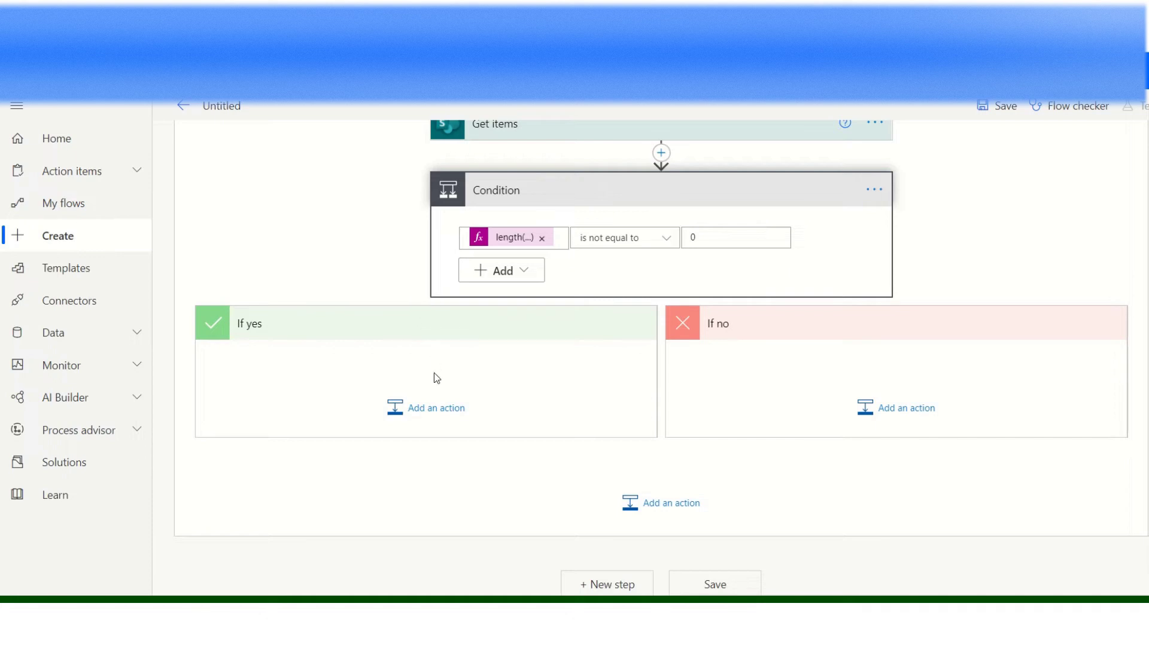
Step: Add an Apply to each loop in the condition's If yes branch, using the Get items value as its output
{"action": "left_click", "coordinate": [431, 407]}
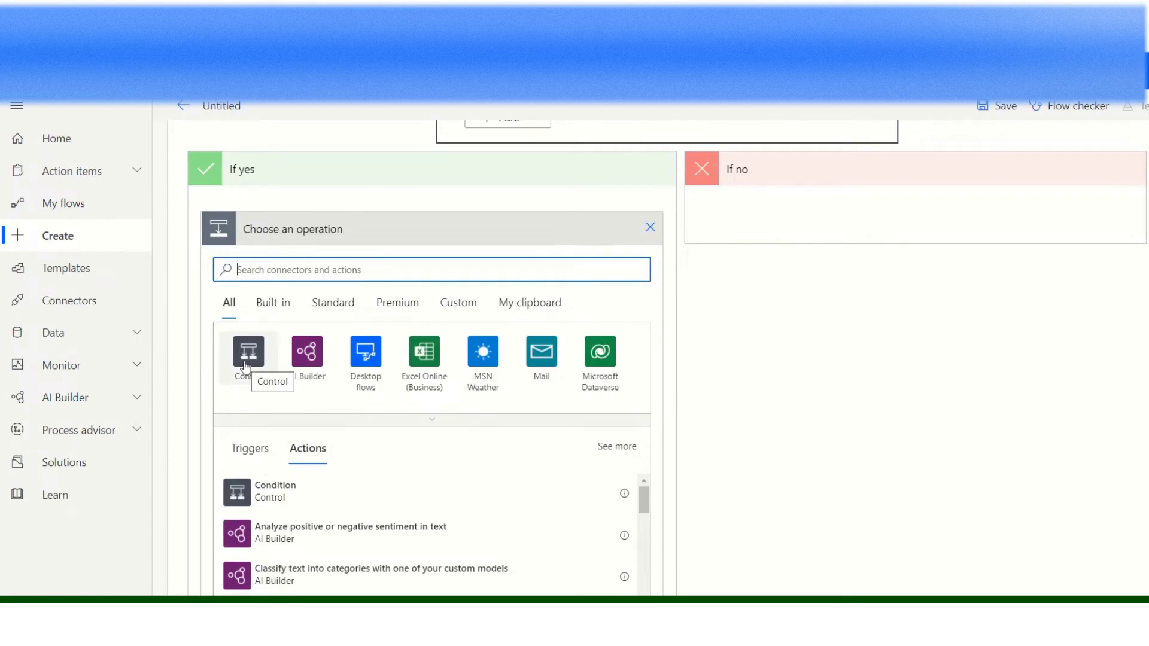
{"action": "left_click", "coordinate": [245, 366]}
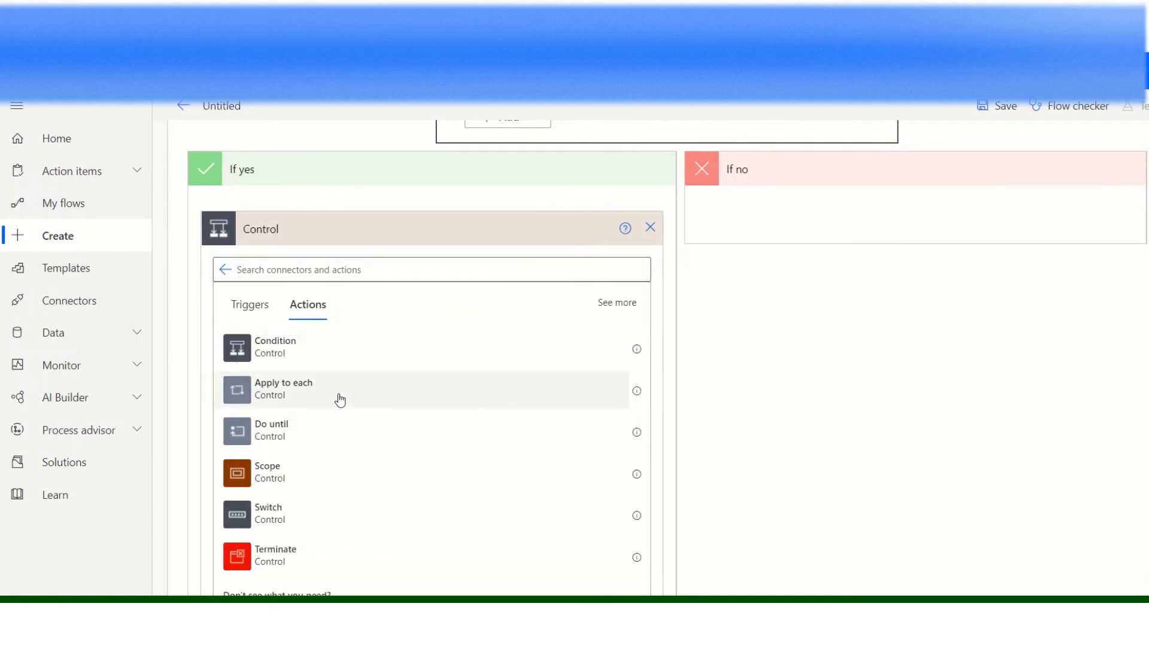
{"action": "left_click", "coordinate": [340, 400]}
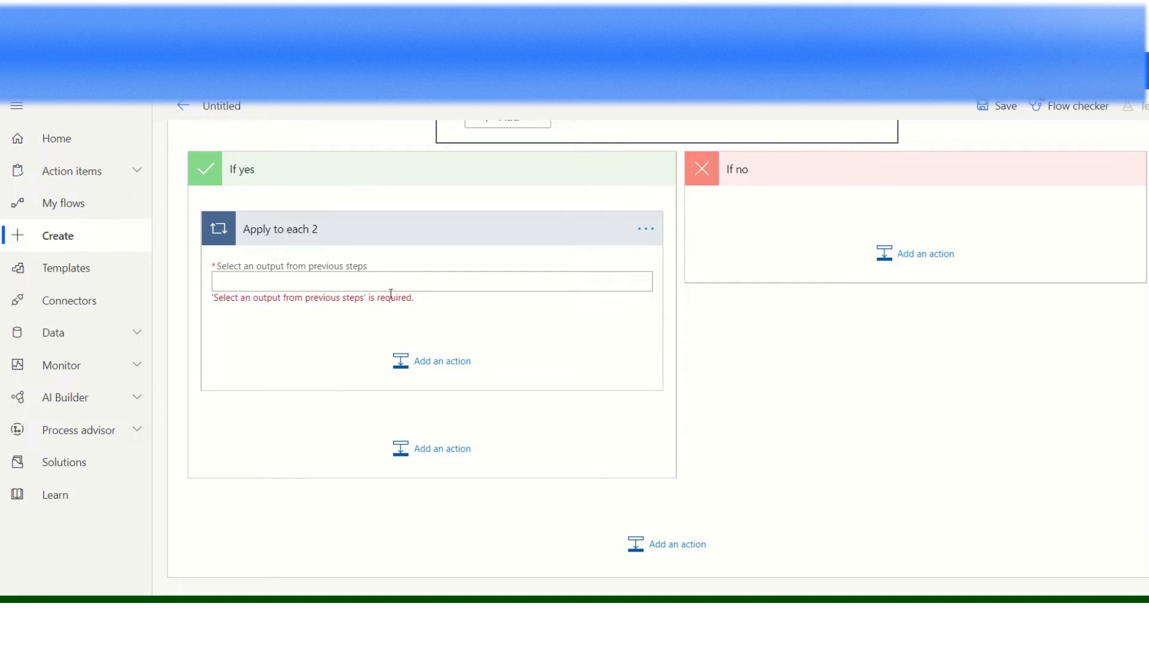
{"action": "left_click", "coordinate": [410, 282]}
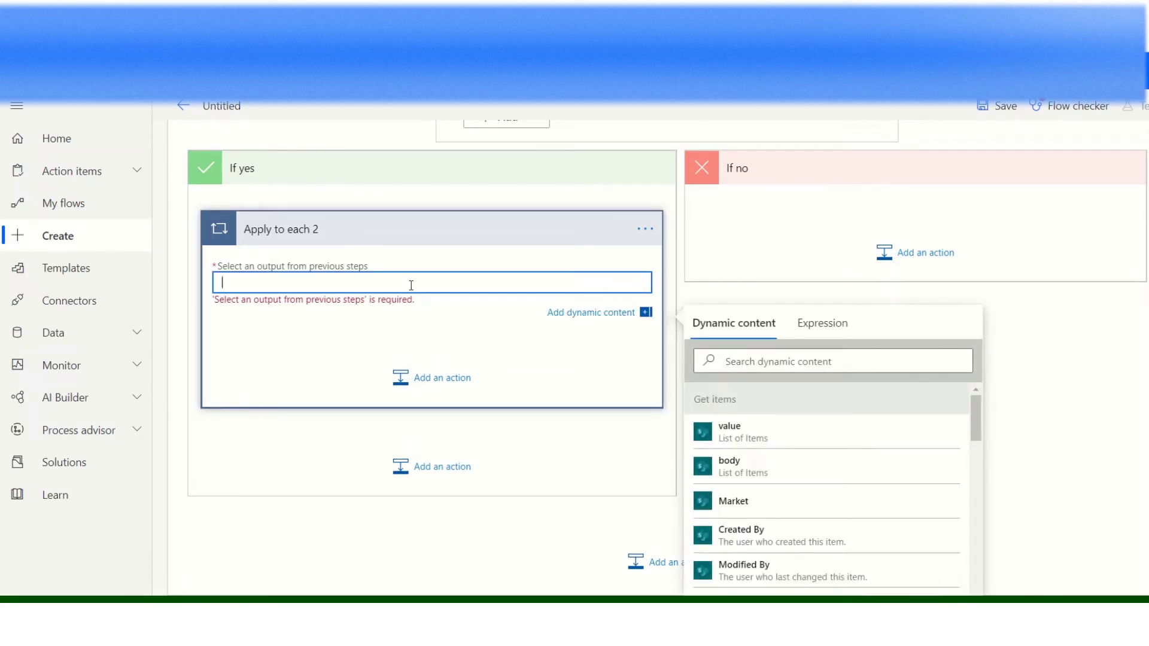
{"action": "left_click", "coordinate": [740, 437]}
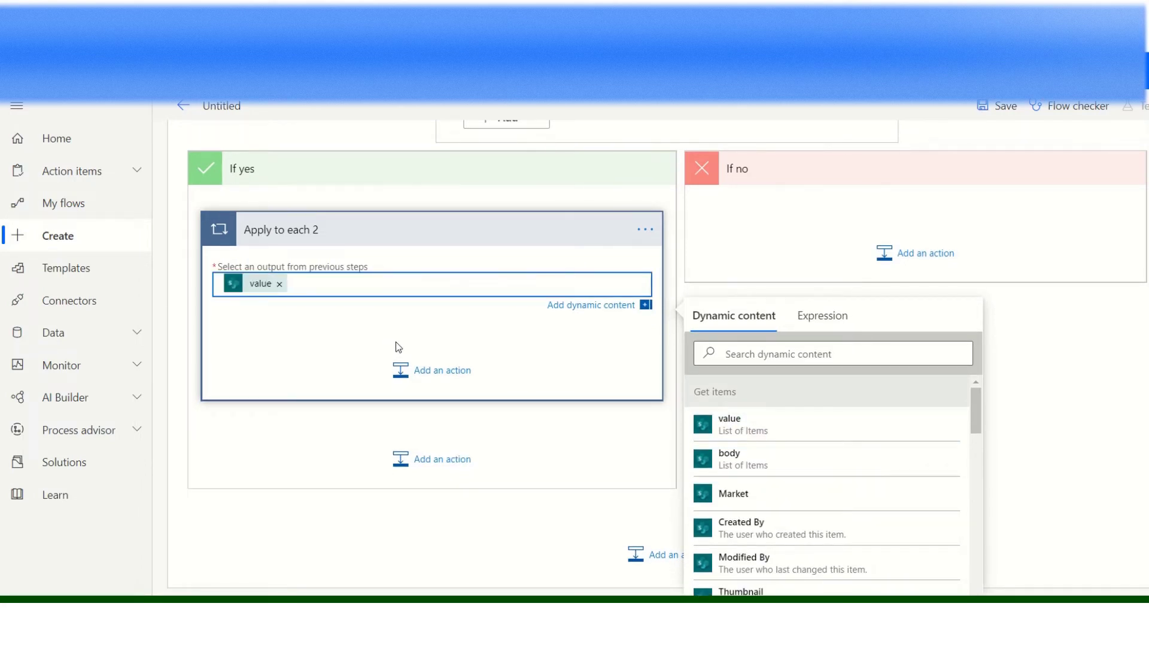
Step: Add a SharePoint Update item action inside the Apply to each 2 loop
{"action": "left_click", "coordinate": [416, 370]}
{"action": "scroll", "coordinate": [377, 419], "scroll_direction": "down", "scroll_amount": 1}
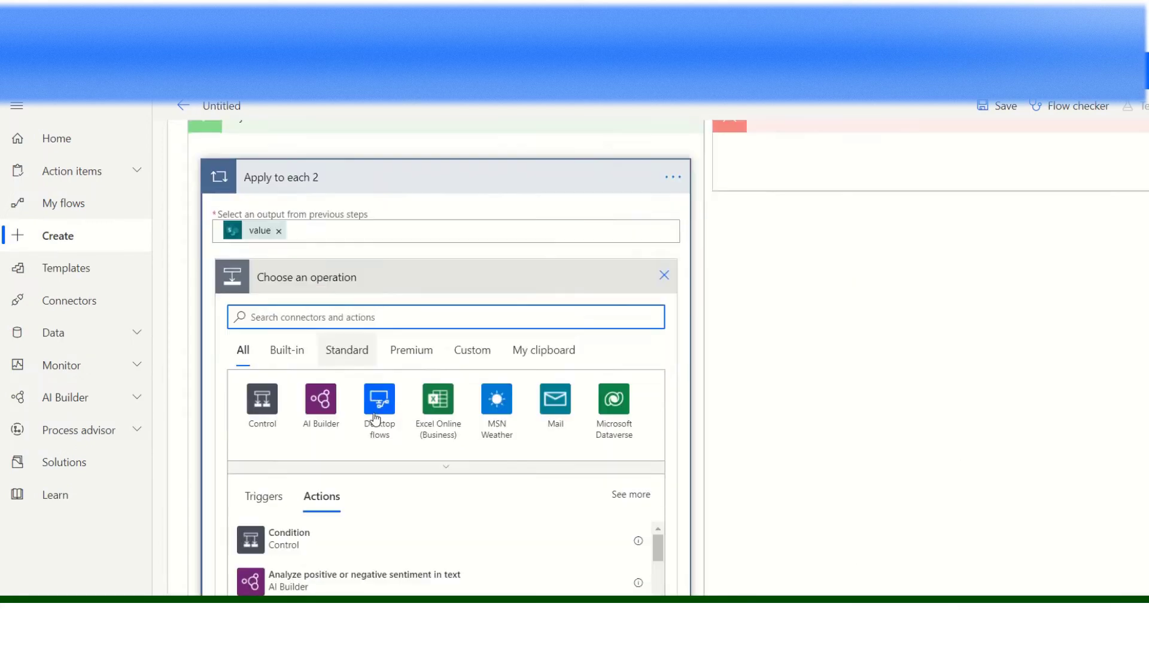
{"action": "scroll", "coordinate": [376, 419], "scroll_direction": "down", "scroll_amount": 2}
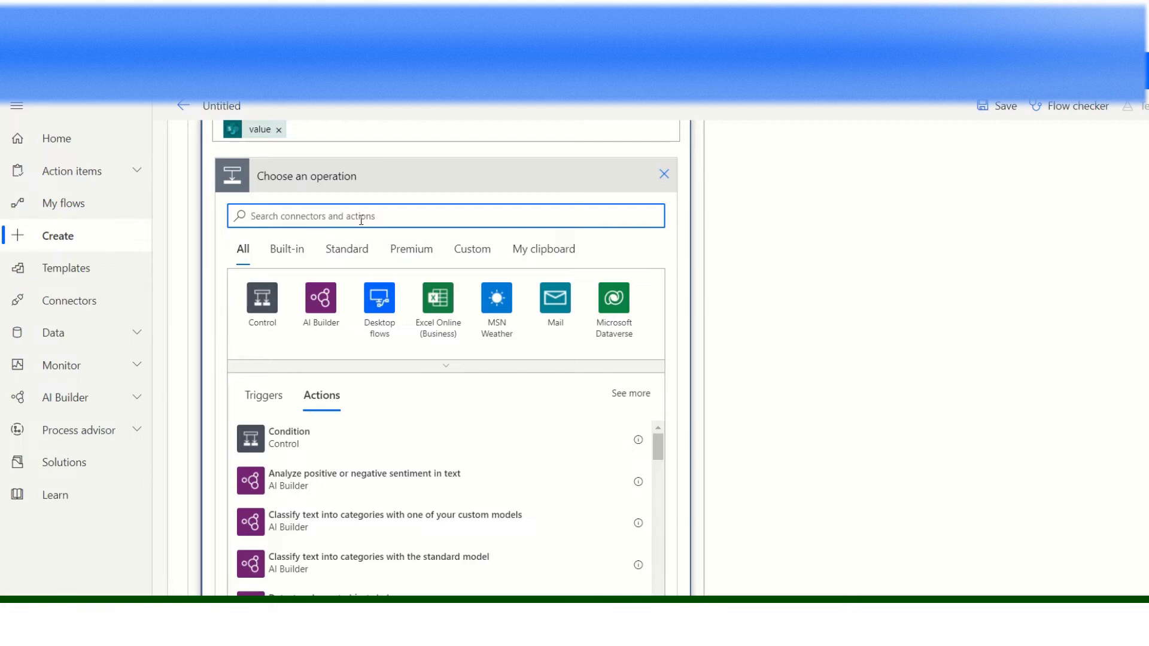
{"action": "type", "text": "sha"}
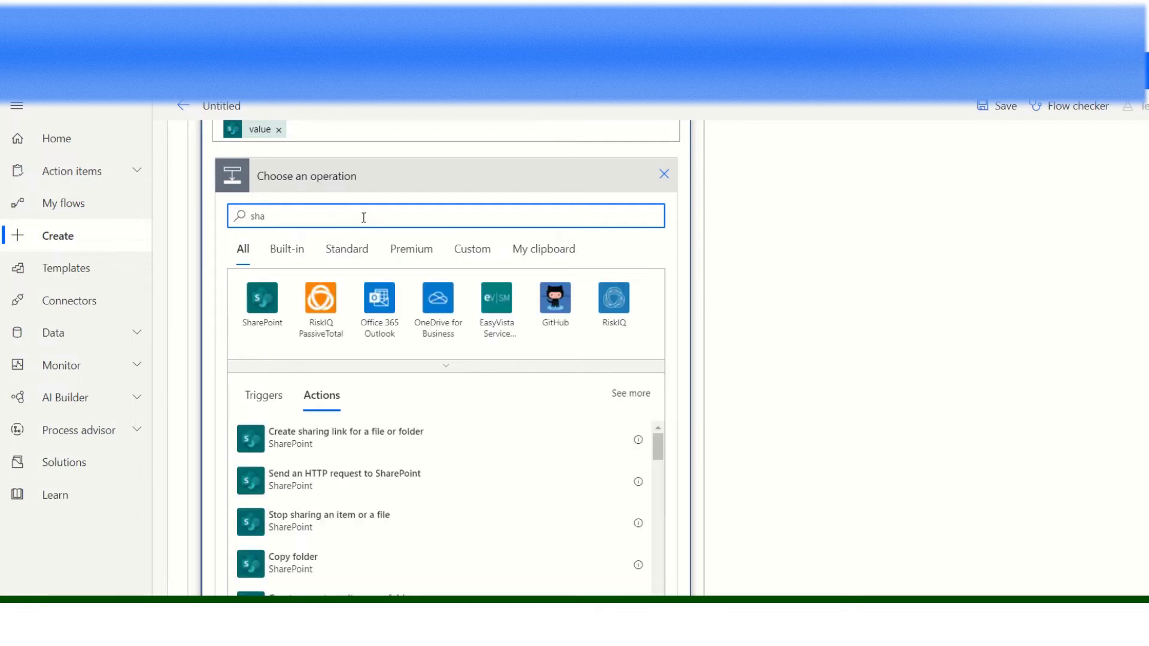
{"action": "left_click", "coordinate": [270, 304]}
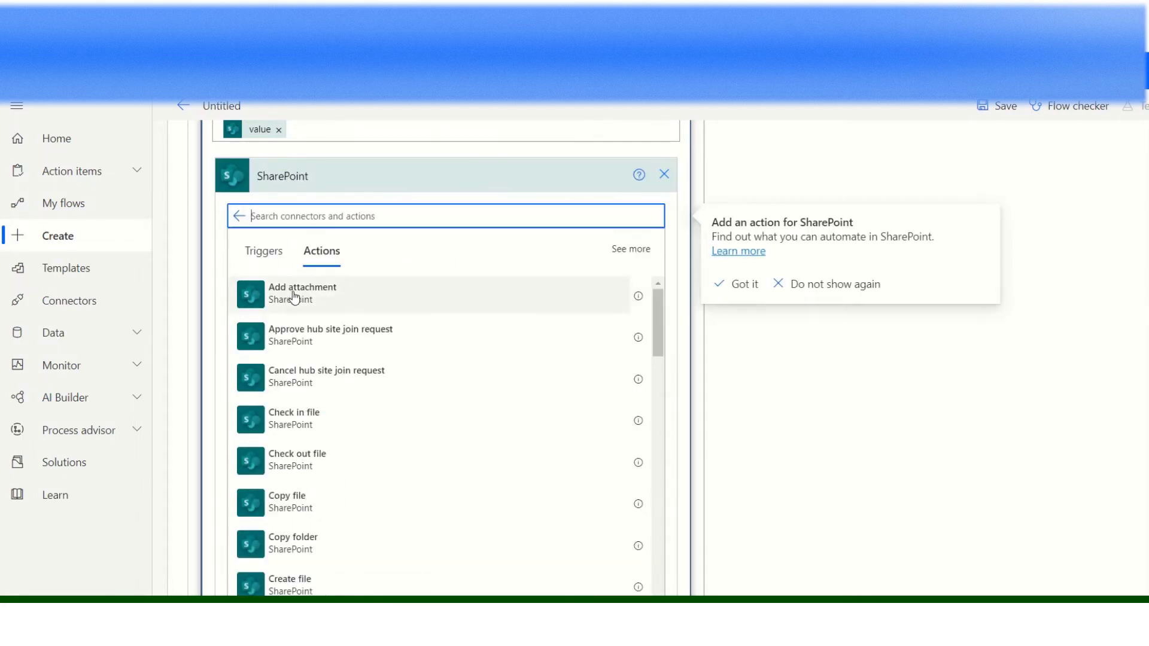
{"action": "scroll", "coordinate": [299, 287], "scroll_direction": "up", "scroll_amount": 1}
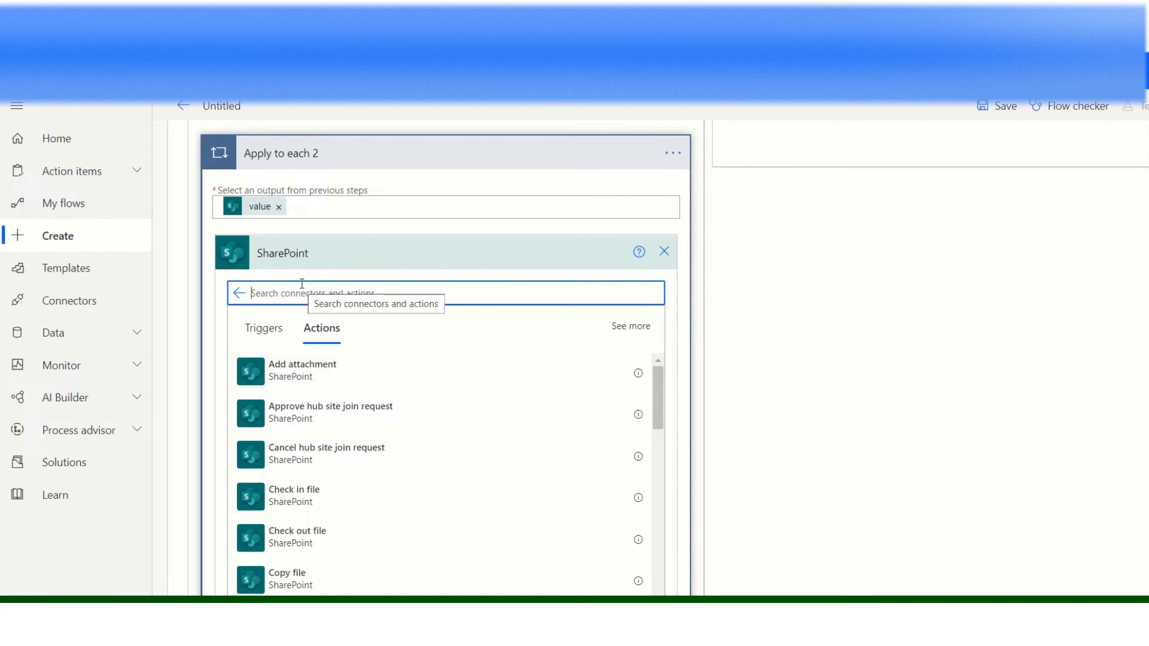
{"action": "left_click", "coordinate": [307, 286]}
{"action": "type", "text": "update"}
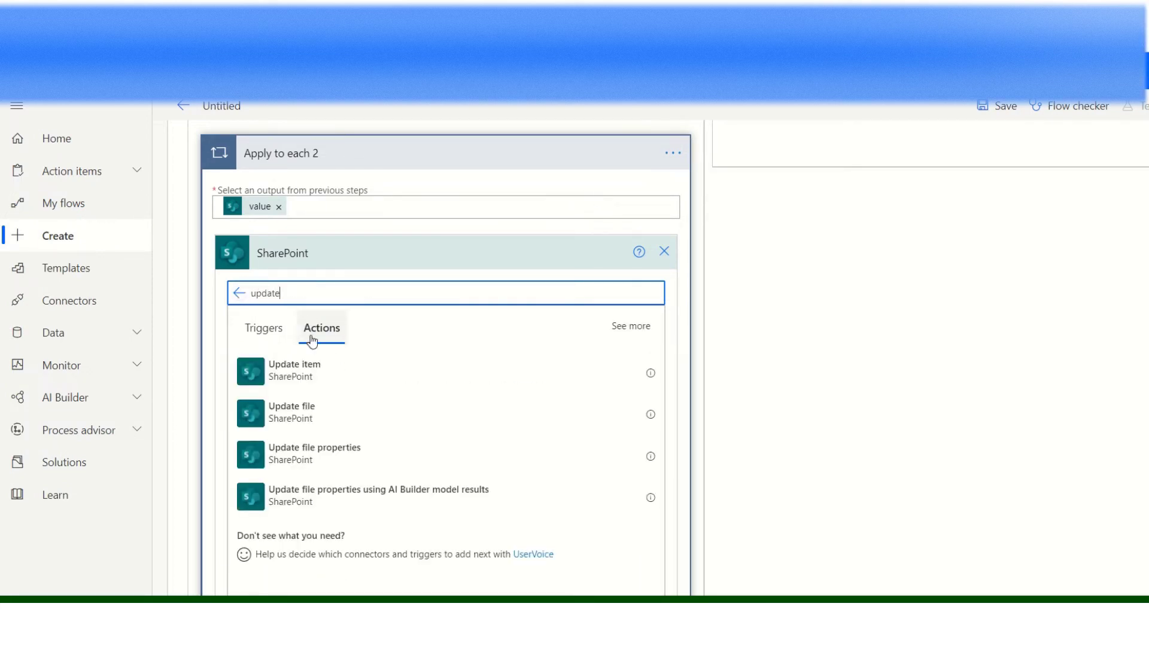
{"action": "left_click", "coordinate": [307, 377]}
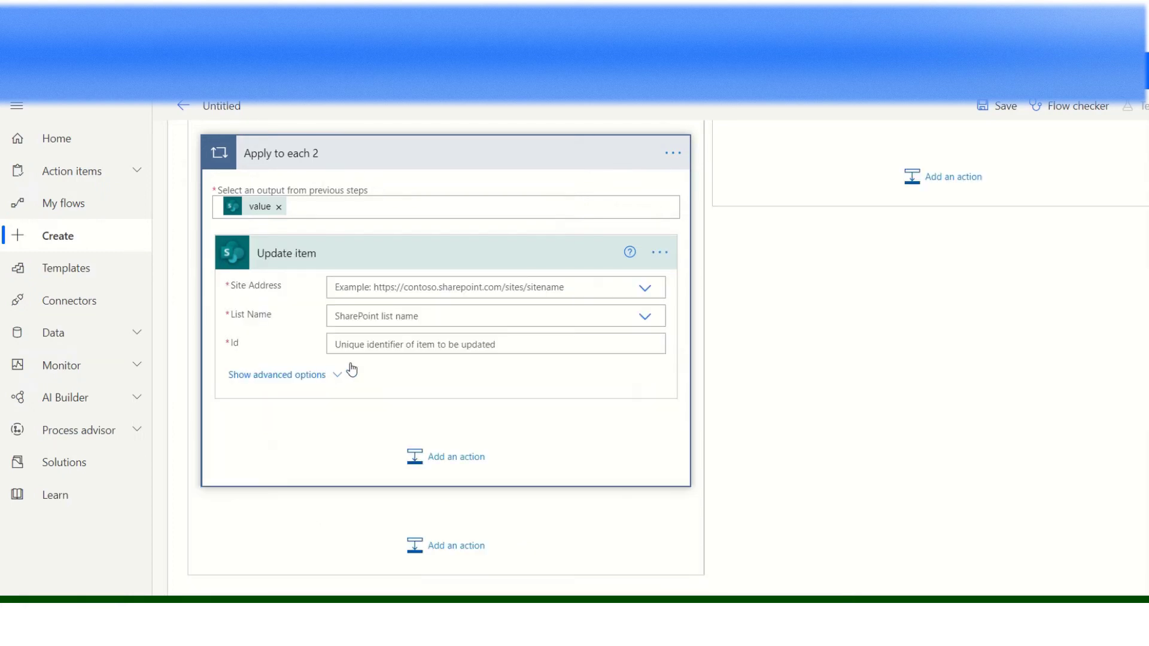
Step: Point Update item to the Miluffy site and the A Sample Flow for Updating Excel list, with the Get items ID as Id
{"action": "left_click", "coordinate": [475, 284]}
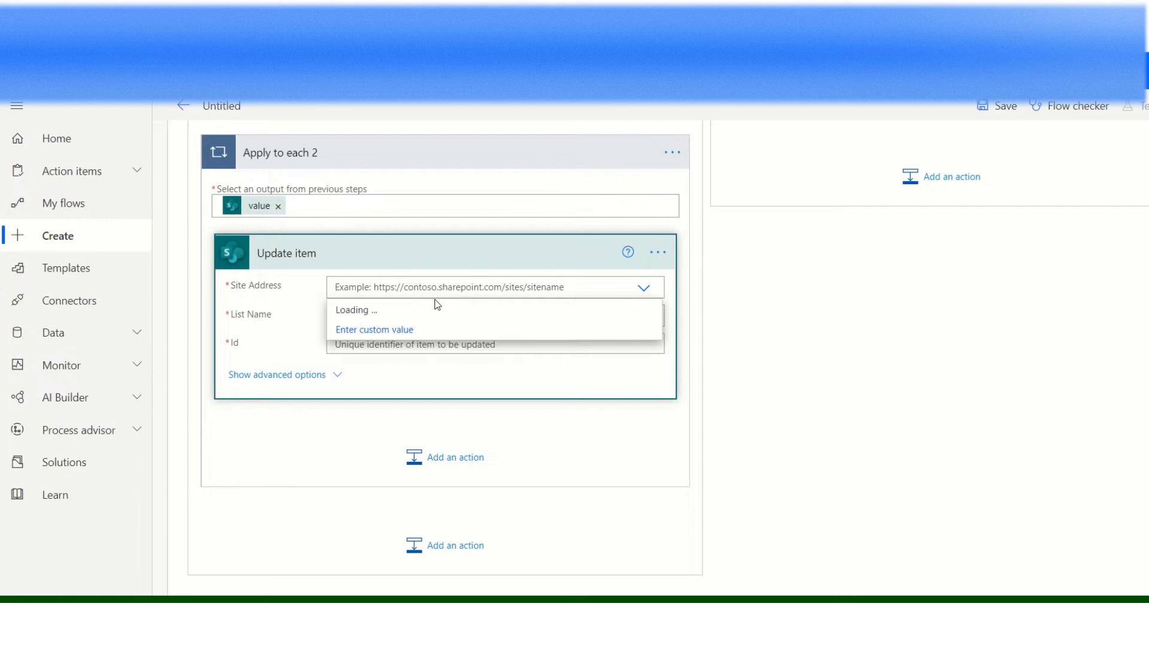
{"action": "left_click", "coordinate": [468, 436]}
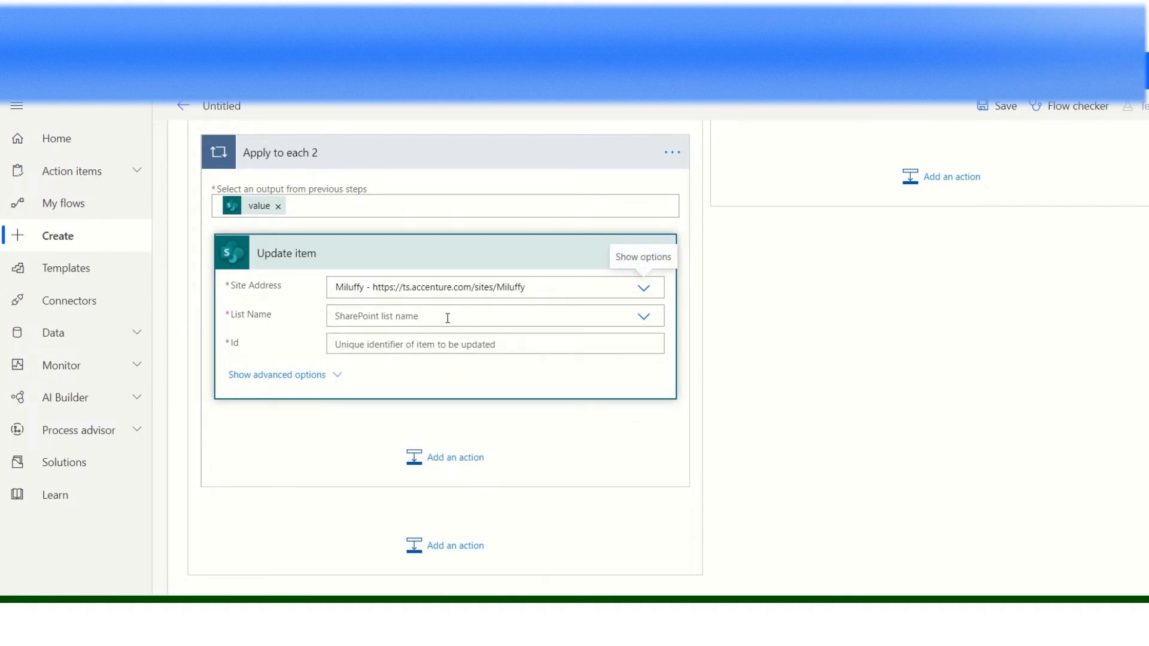
{"action": "left_click", "coordinate": [448, 317]}
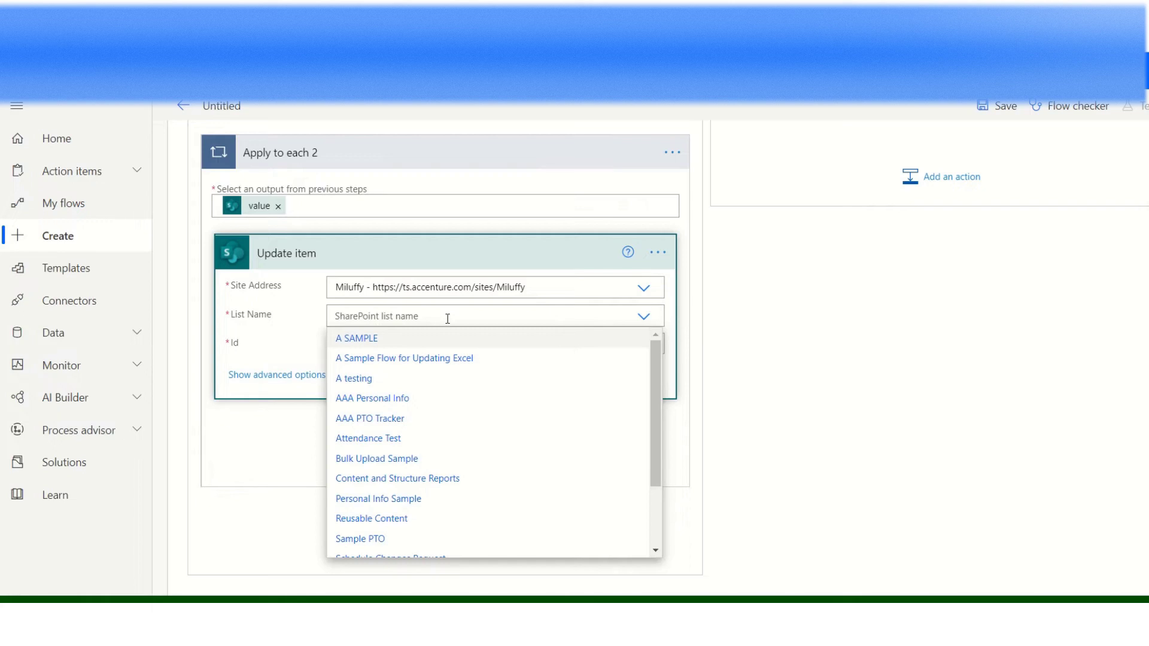
{"action": "left_click", "coordinate": [435, 359]}
{"action": "left_click", "coordinate": [400, 342]}
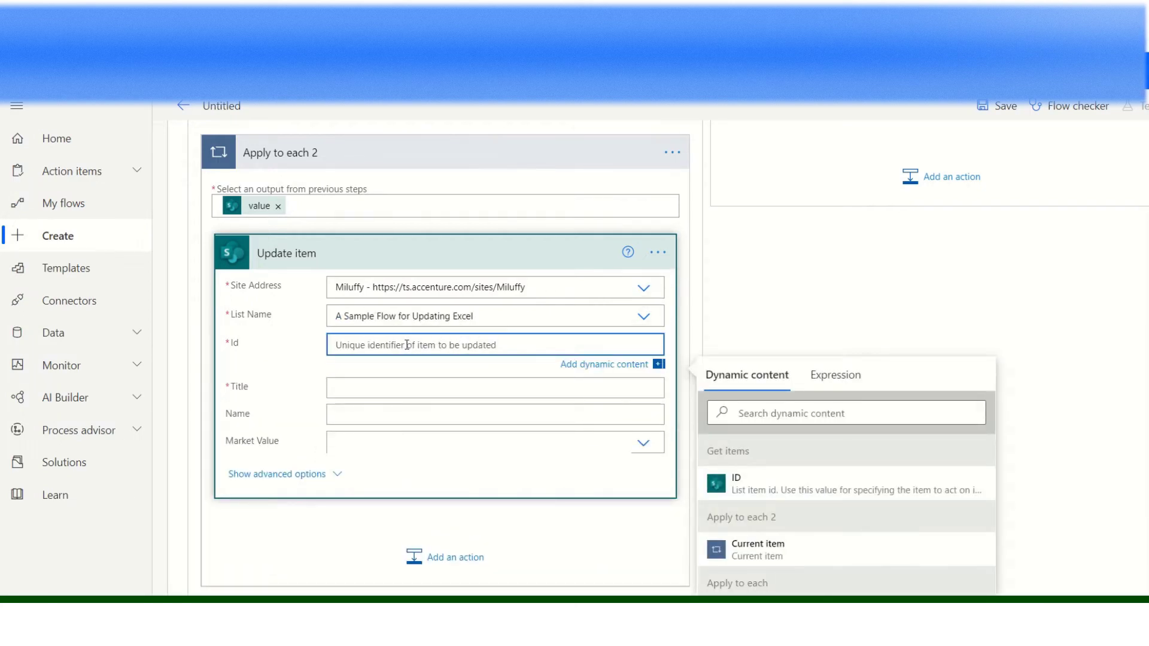
{"action": "scroll", "coordinate": [405, 341], "scroll_direction": "down", "scroll_amount": 1}
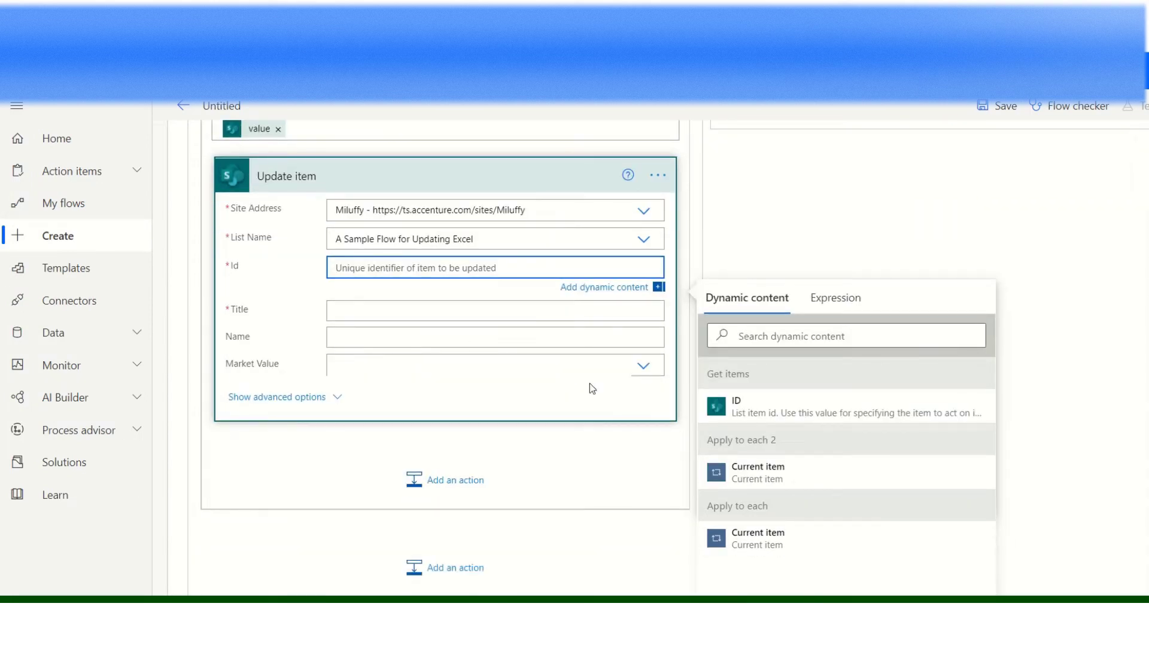
{"action": "left_click", "coordinate": [753, 414]}
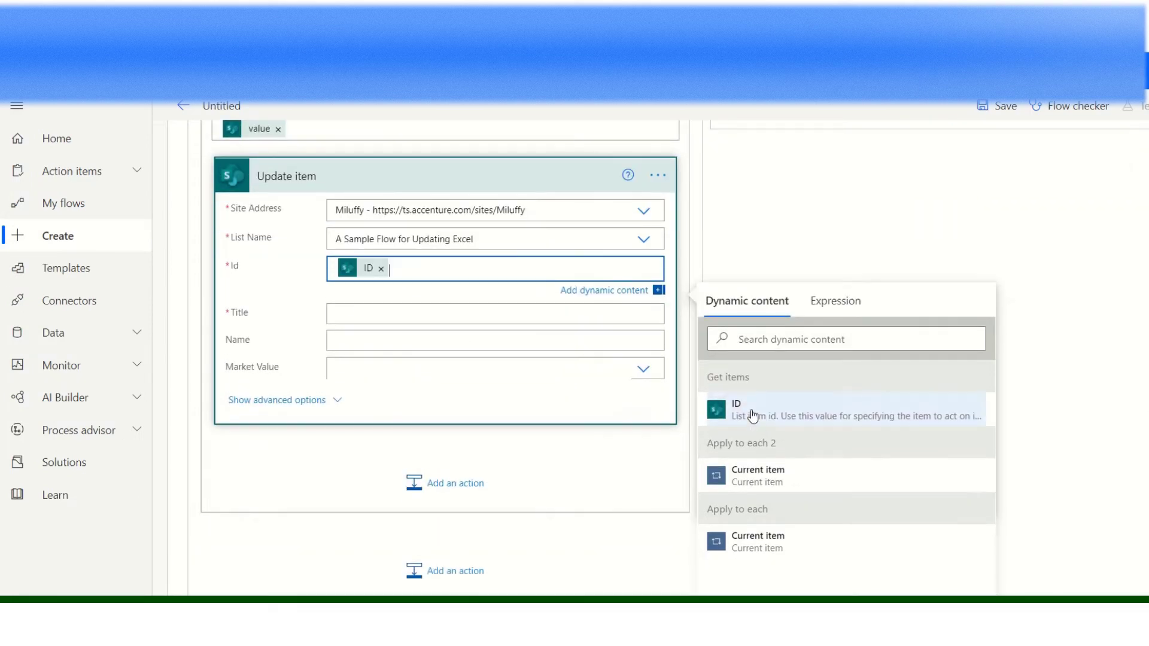
Step: Map the Title and Name fields of Update item to the Title and Name columns from List rows present in a table
{"action": "left_click", "coordinate": [365, 312]}
{"action": "scroll", "coordinate": [798, 479], "scroll_direction": "down", "scroll_amount": 10}
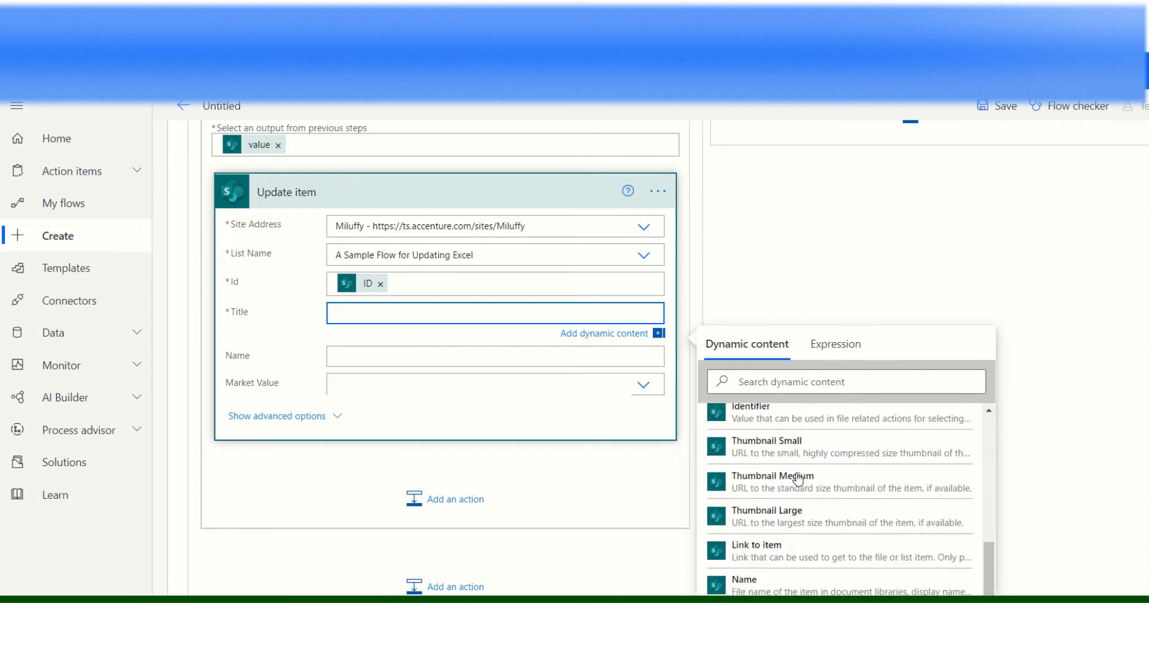
{"action": "left_click", "coordinate": [743, 497]}
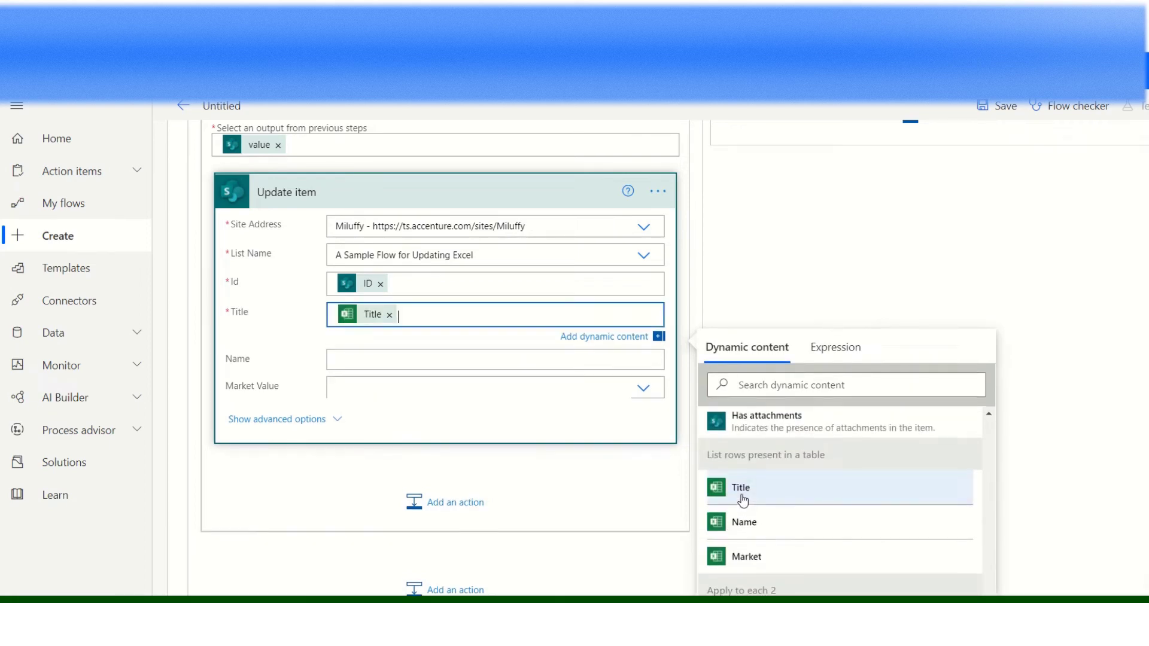
{"action": "left_click", "coordinate": [362, 358]}
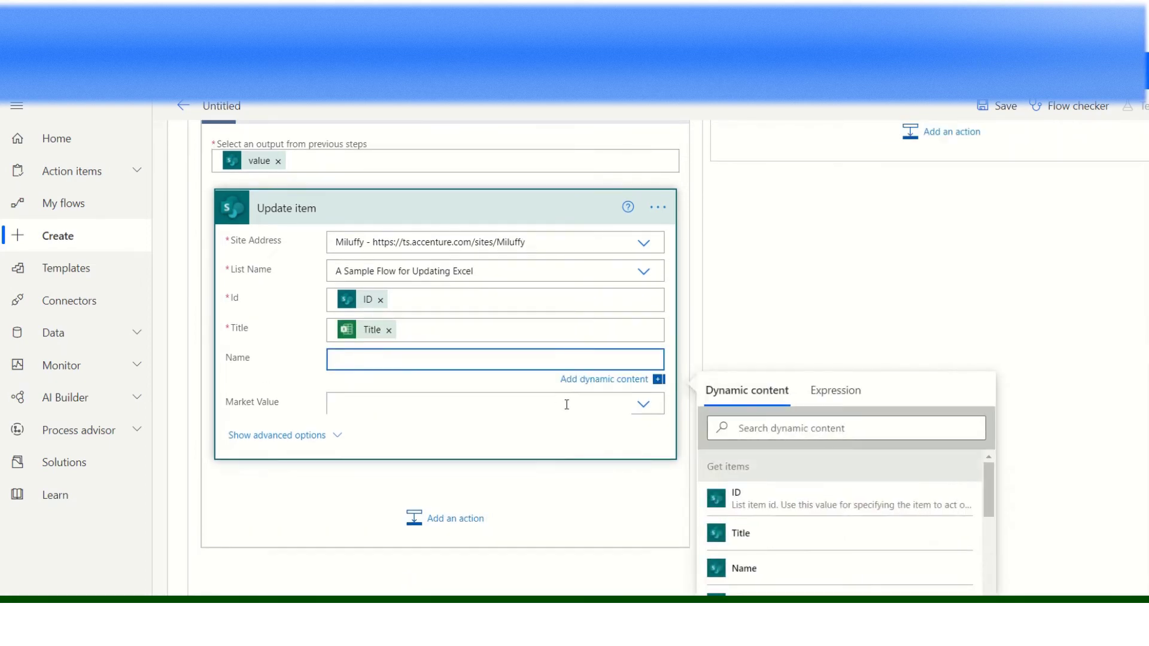
{"action": "scroll", "coordinate": [757, 502], "scroll_direction": "down", "scroll_amount": 5}
{"action": "scroll", "coordinate": [758, 505], "scroll_direction": "down", "scroll_amount": 8}
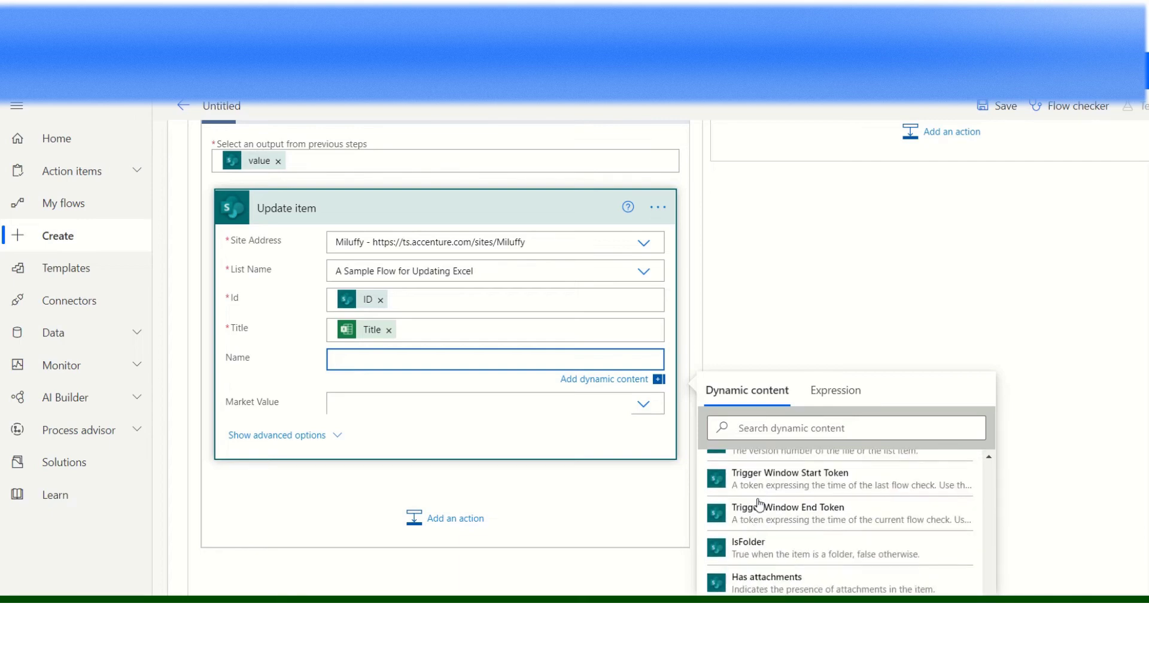
{"action": "left_click", "coordinate": [756, 562]}
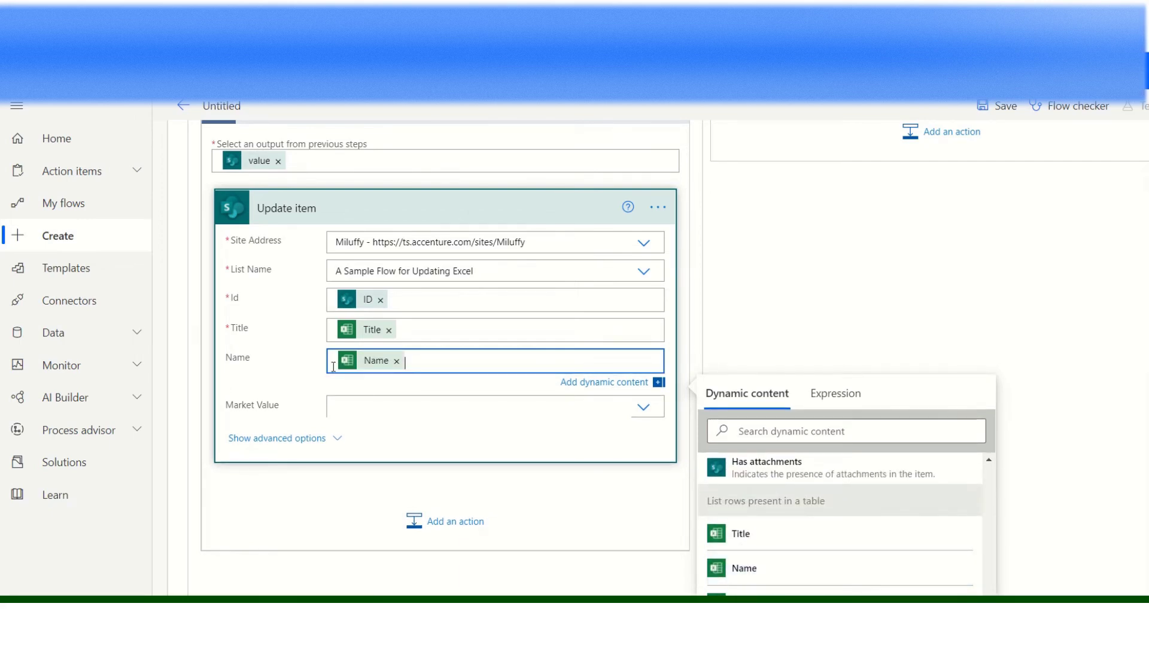
Step: Set Update item's Market Value to a custom value using the Market column from List rows present in a table
{"action": "left_click", "coordinate": [376, 412]}
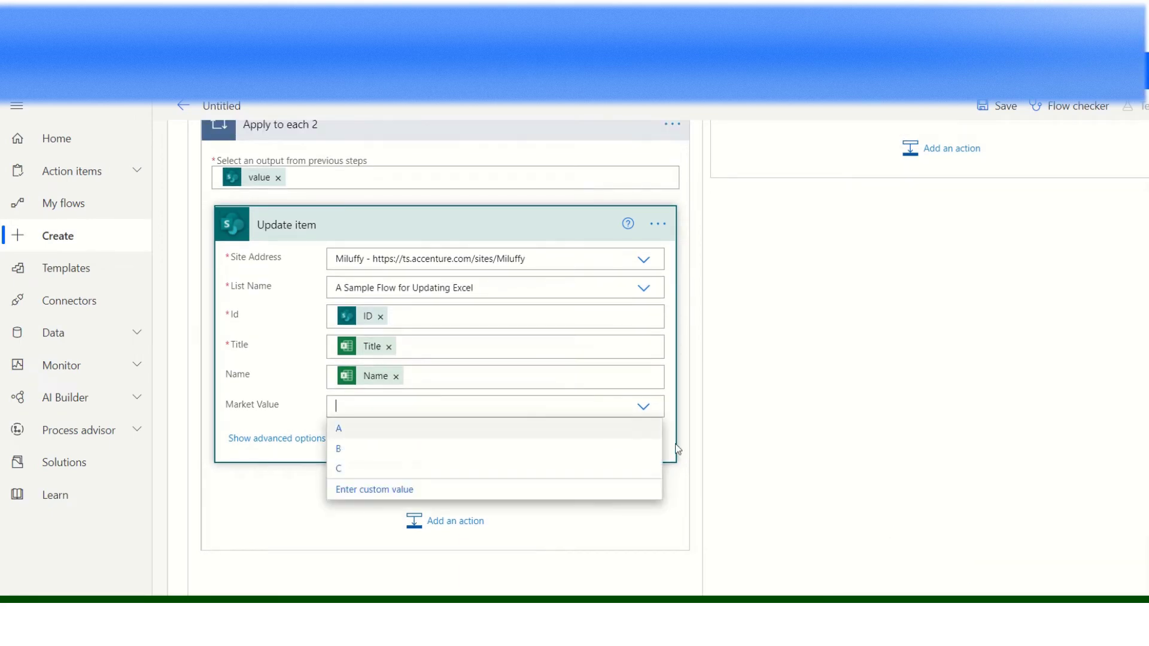
{"action": "left_click", "coordinate": [402, 488]}
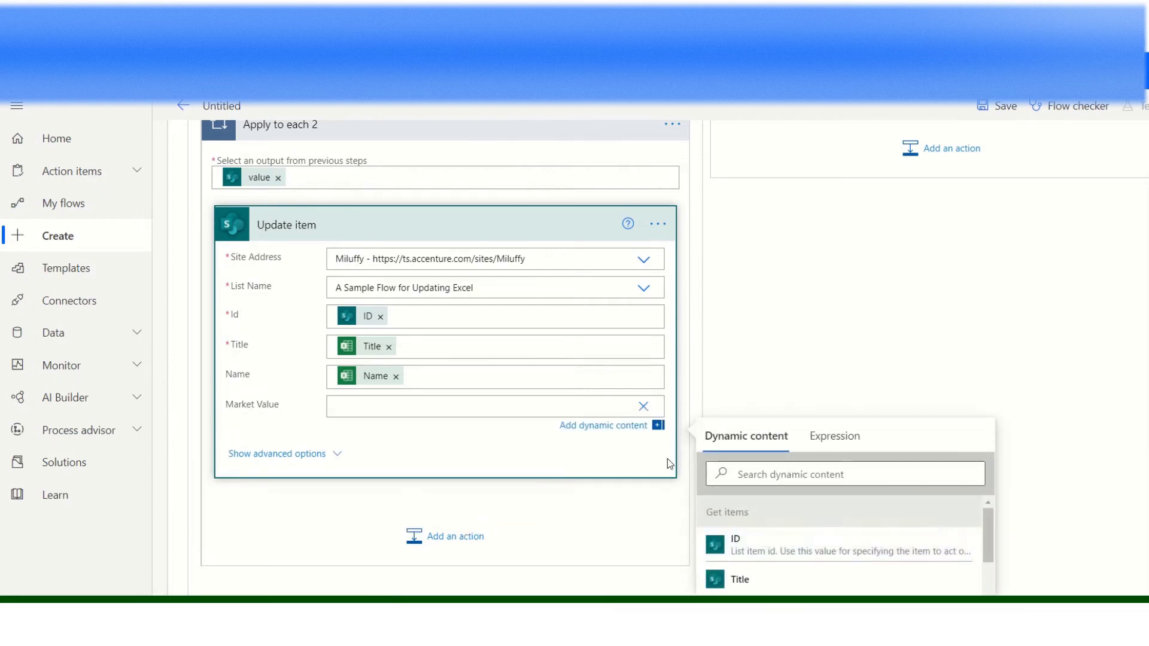
{"action": "scroll", "coordinate": [910, 547], "scroll_direction": "down", "scroll_amount": 10}
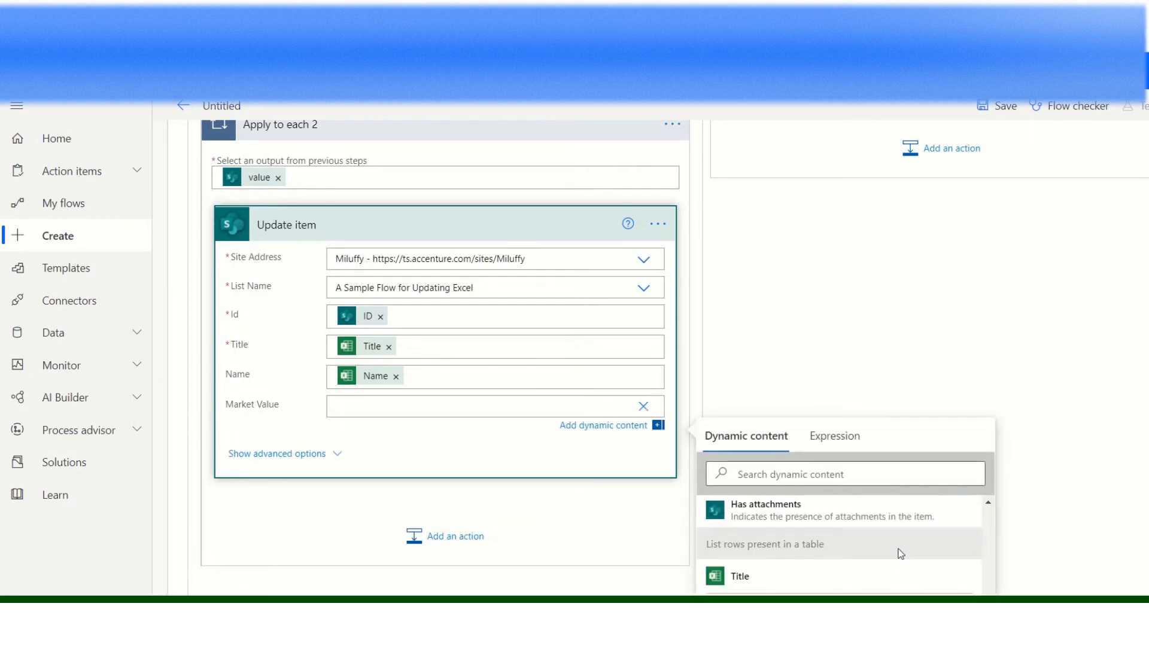
{"action": "scroll", "coordinate": [951, 511], "scroll_direction": "down", "scroll_amount": 3}
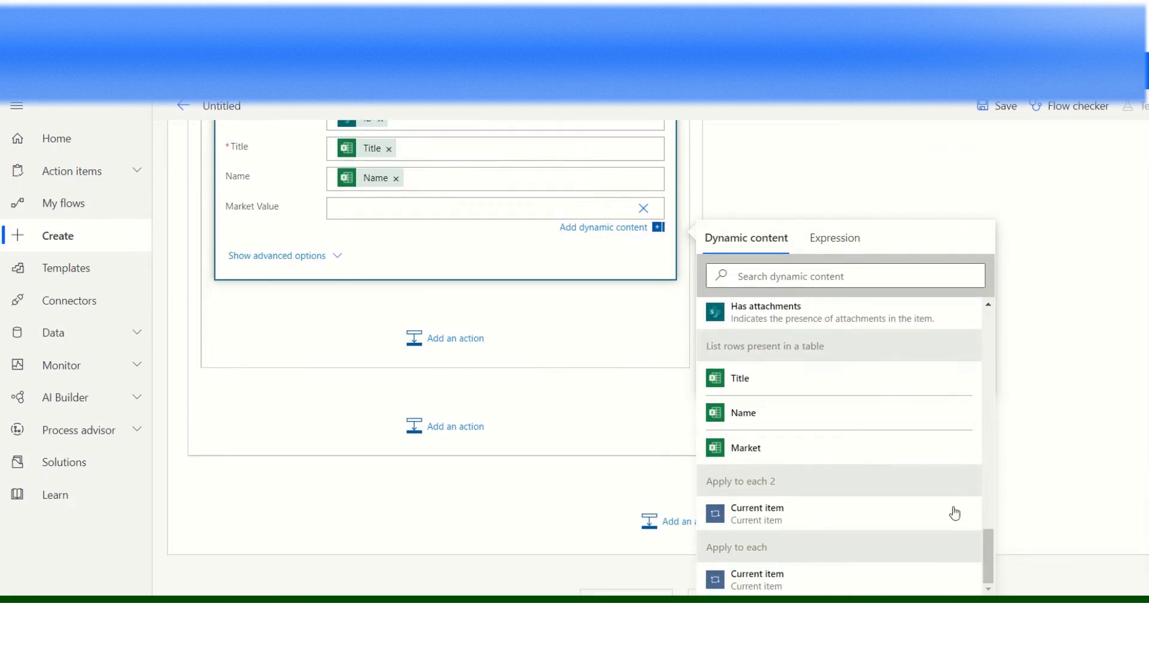
{"action": "left_click", "coordinate": [736, 448]}
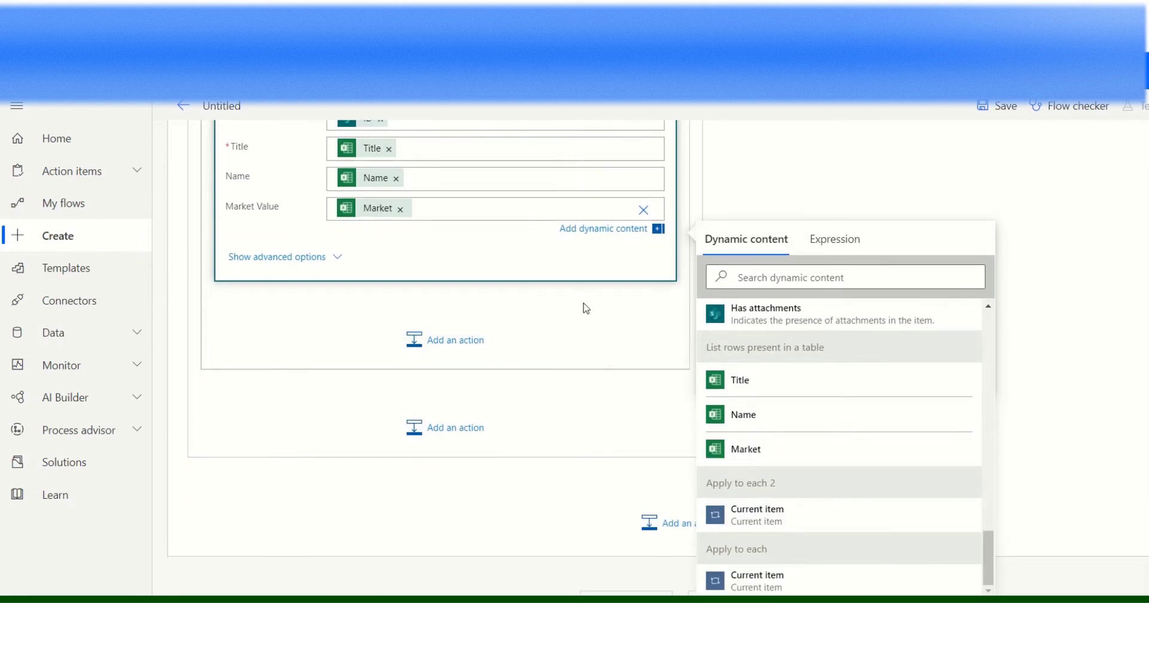
{"action": "left_click", "coordinate": [655, 321]}
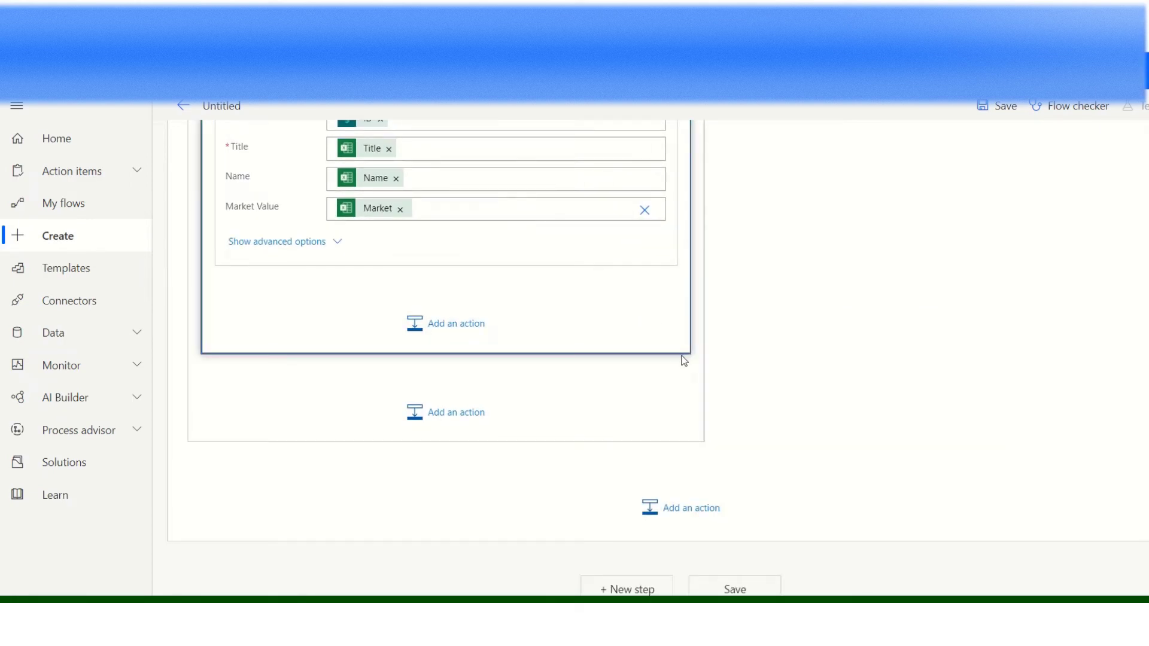
Step: Add a SharePoint Create item action to the If no branch of the condition
{"action": "scroll", "coordinate": [684, 360], "scroll_direction": "up", "scroll_amount": 4}
{"action": "scroll", "coordinate": [684, 361], "scroll_direction": "up", "scroll_amount": 1}
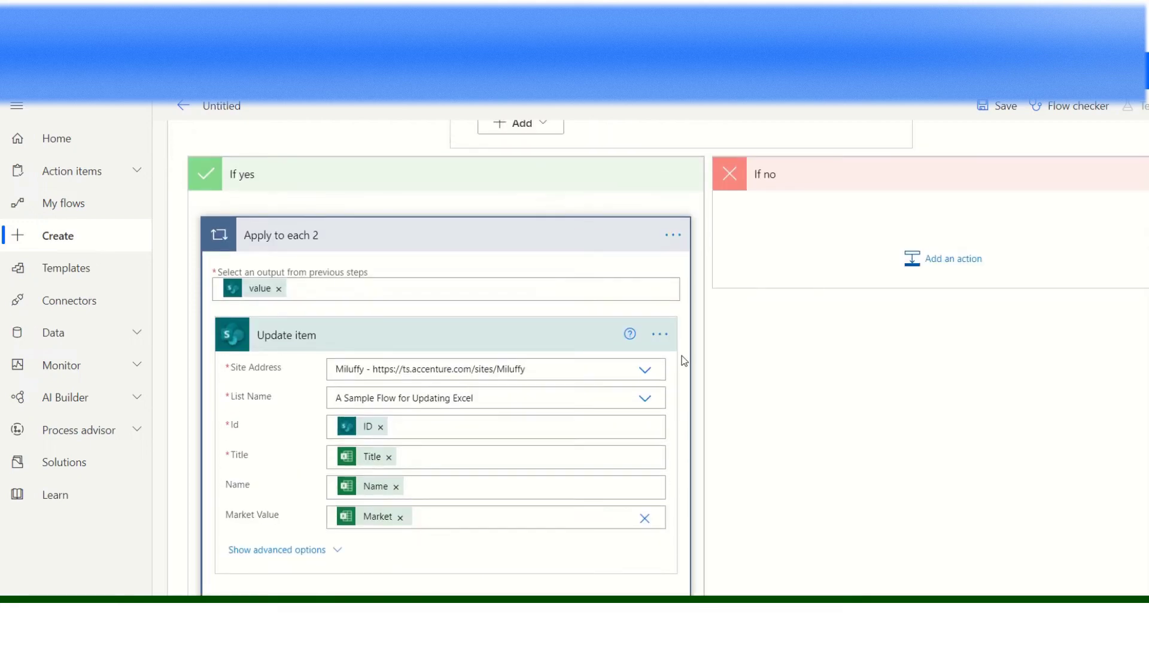
{"action": "scroll", "coordinate": [684, 360], "scroll_direction": "down", "scroll_amount": 2}
{"action": "scroll", "coordinate": [684, 361], "scroll_direction": "up", "scroll_amount": 2}
{"action": "scroll", "coordinate": [780, 279], "scroll_direction": "up", "scroll_amount": 2}
{"action": "scroll", "coordinate": [770, 303], "scroll_direction": "down", "scroll_amount": 1}
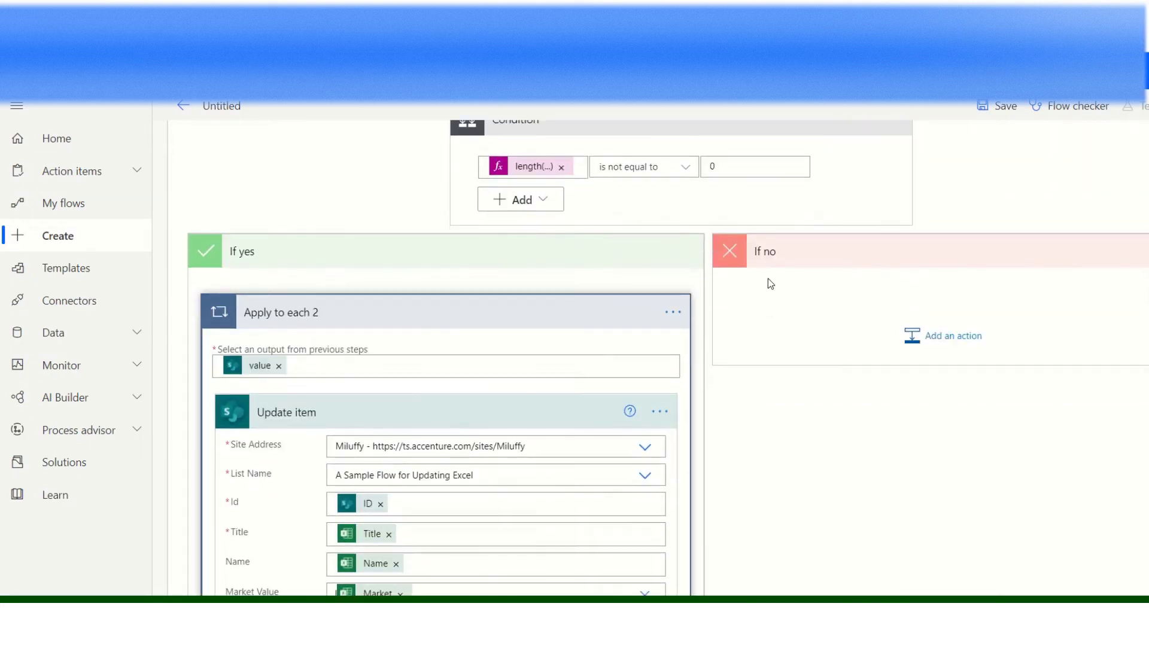
{"action": "left_click", "coordinate": [931, 334]}
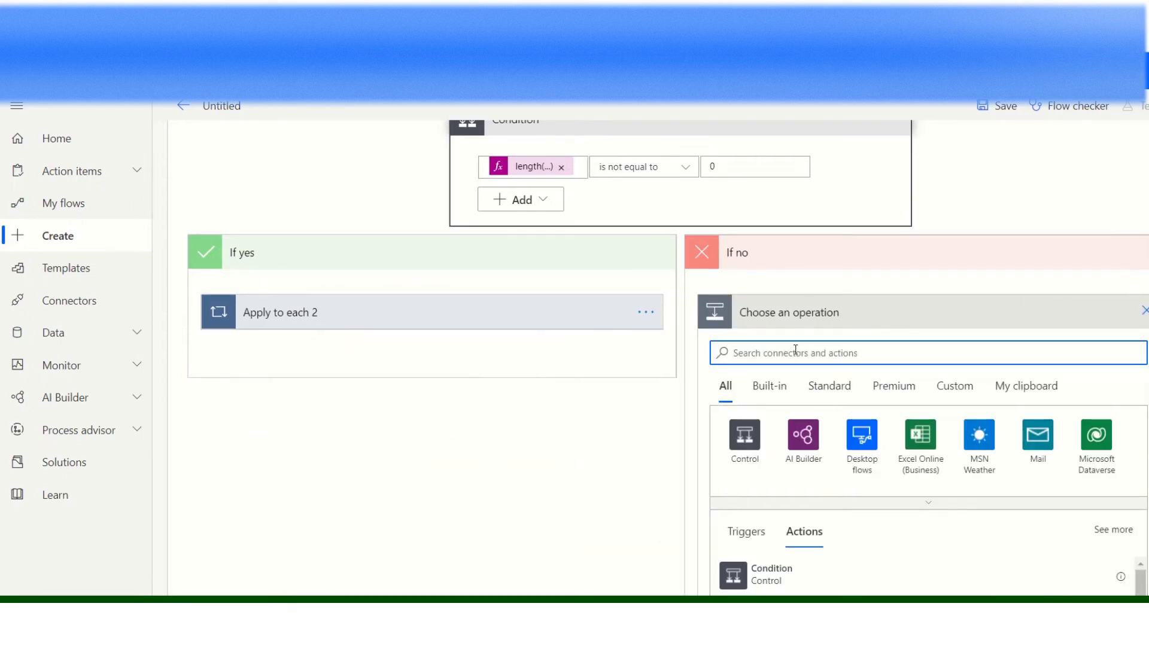
{"action": "type", "text": "sha"}
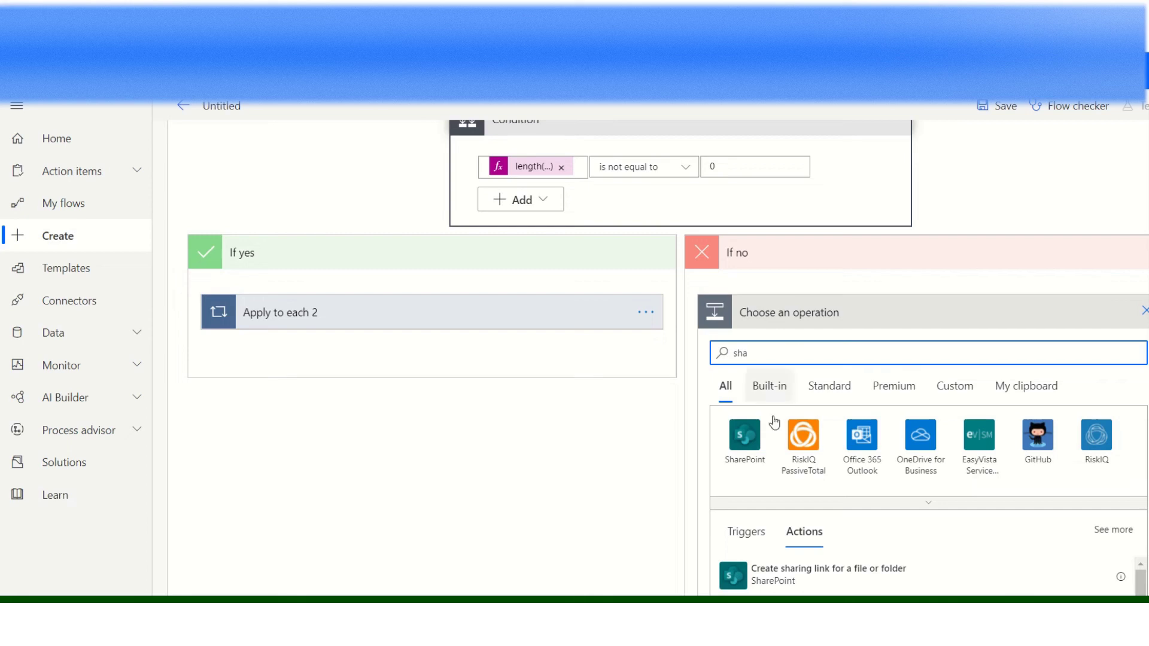
{"action": "left_click", "coordinate": [757, 439]}
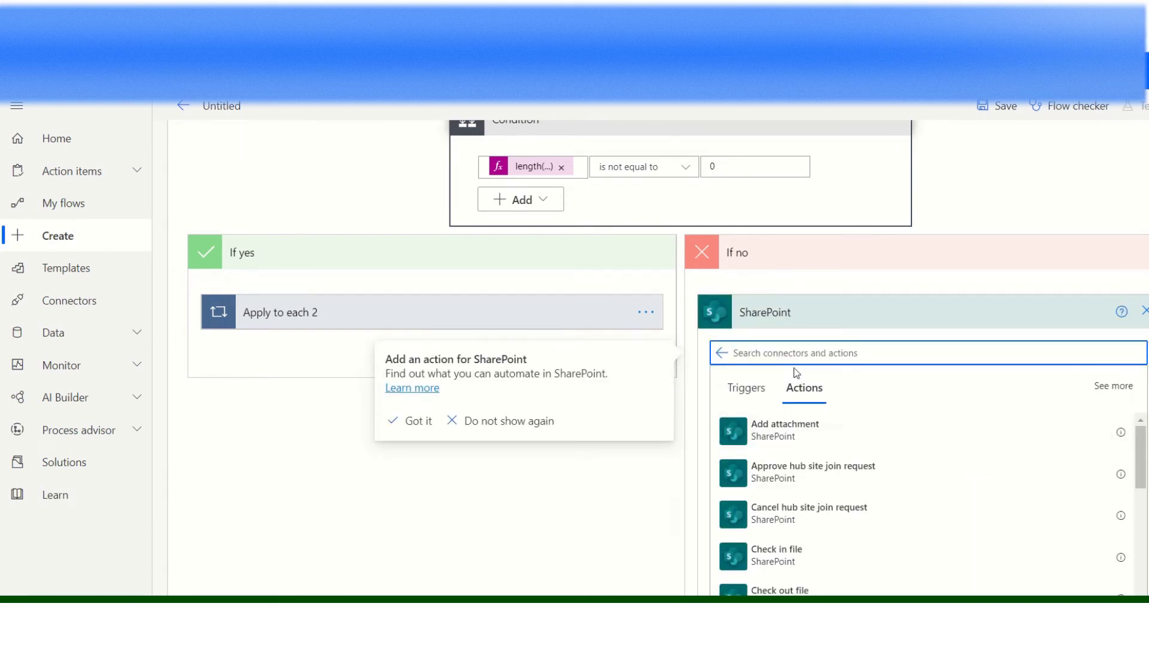
{"action": "type", "text": "create"}
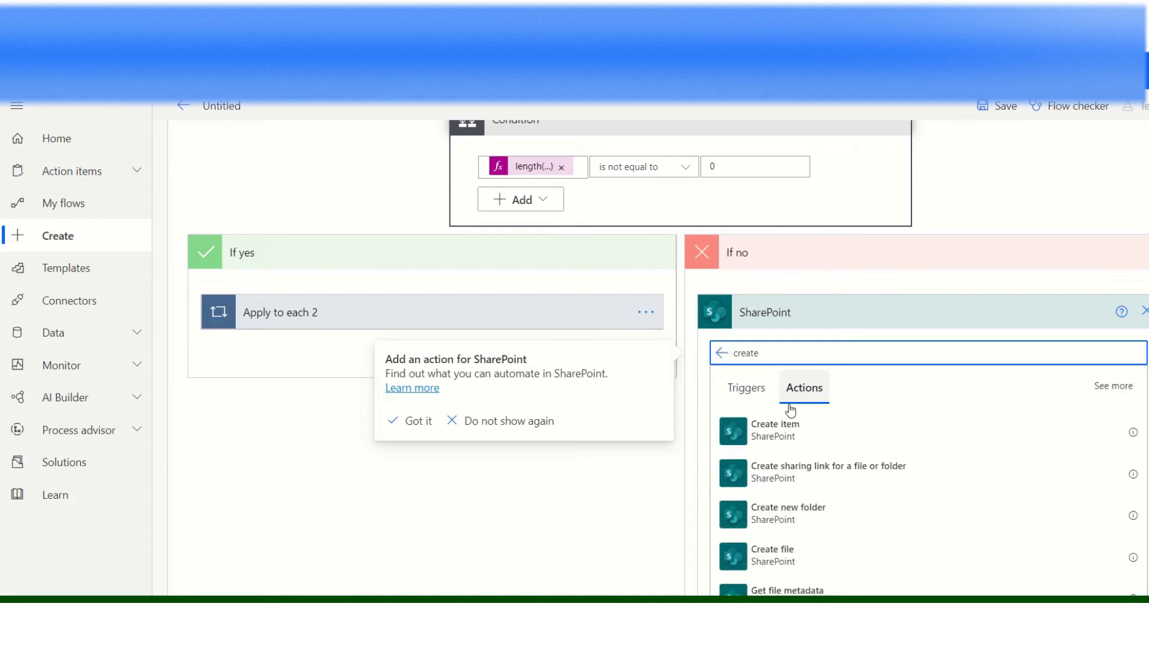
{"action": "left_click", "coordinate": [789, 436]}
{"action": "left_click", "coordinate": [789, 437]}
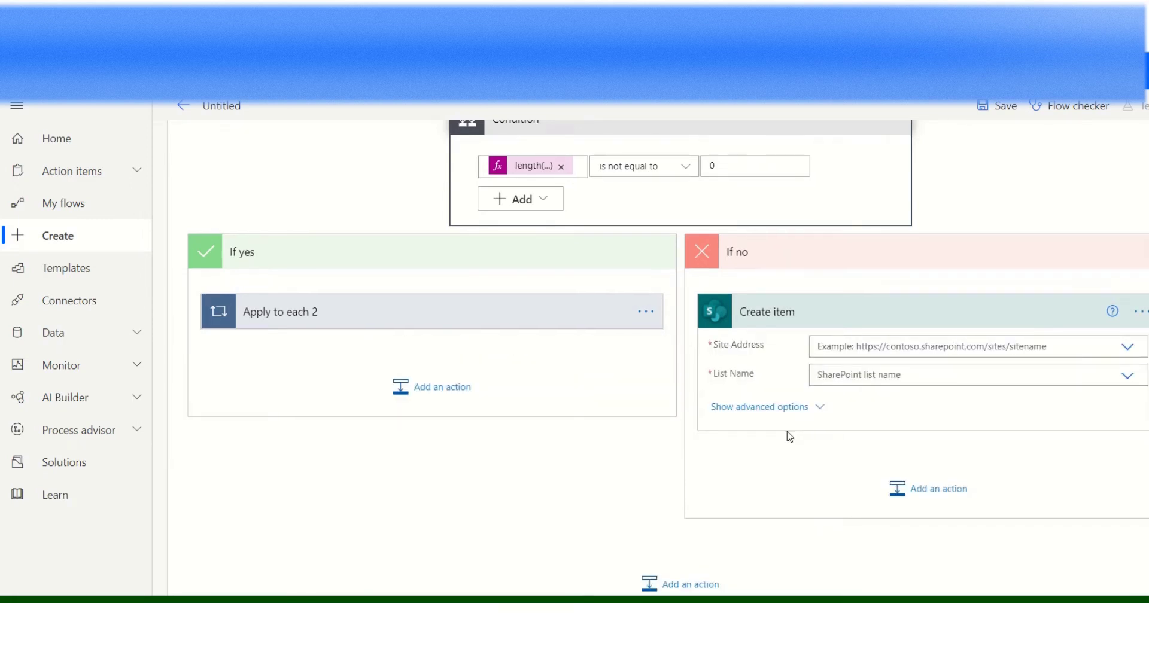
Step: Point Create item to the Miluffy site and the A Sample Flow for Updating Excel list, and show its advanced options
{"action": "scroll", "coordinate": [788, 432], "scroll_direction": "down", "scroll_amount": 1}
{"action": "left_click", "coordinate": [885, 274]}
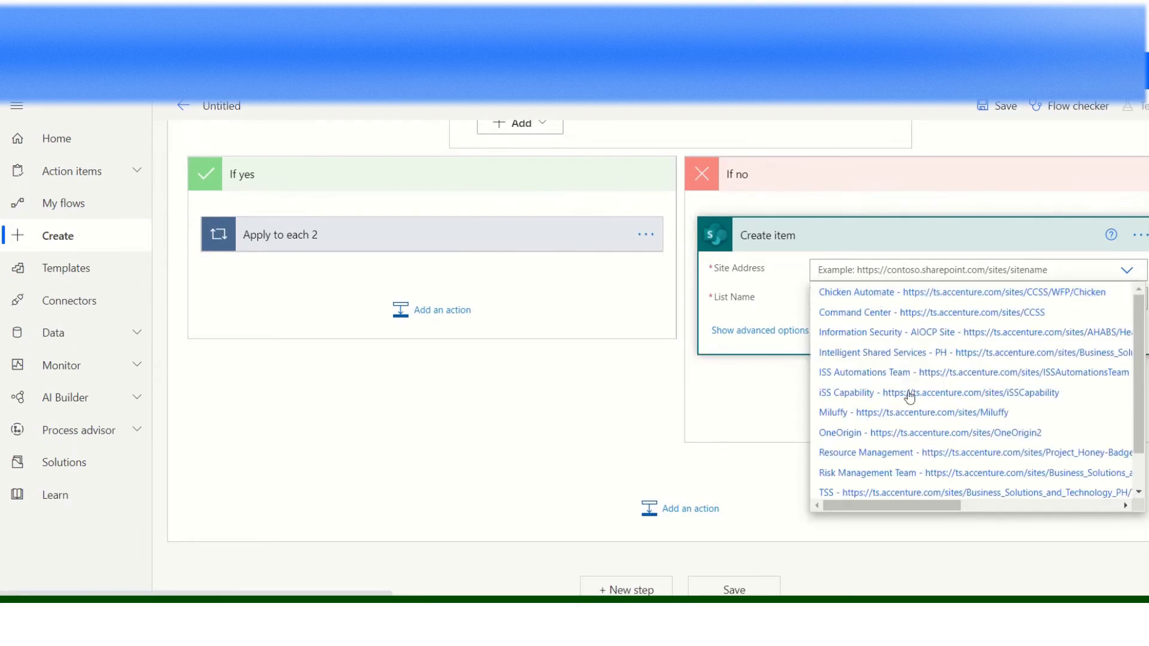
{"action": "left_click", "coordinate": [915, 413]}
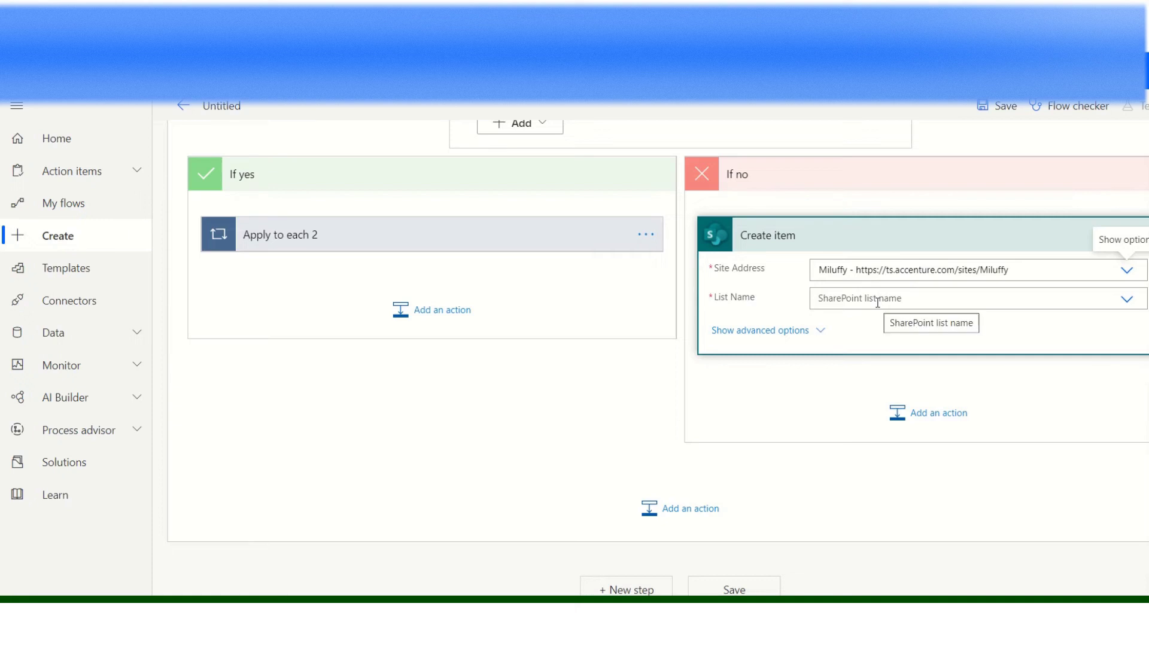
{"action": "left_click", "coordinate": [877, 300]}
{"action": "left_click", "coordinate": [872, 339]}
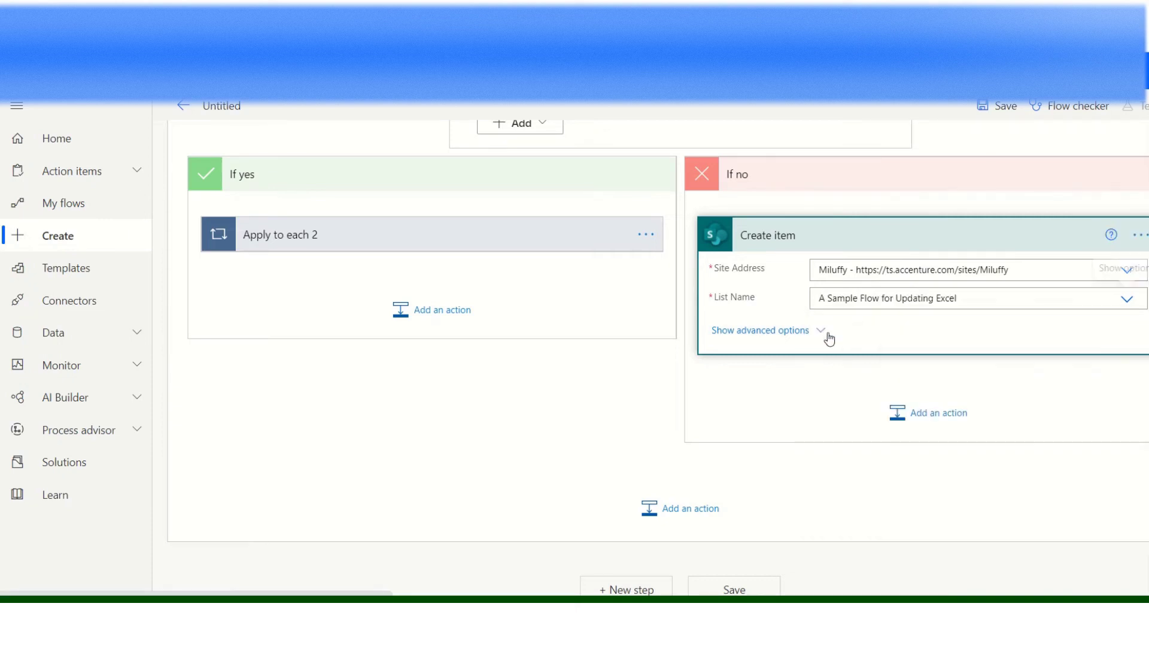
{"action": "left_click", "coordinate": [795, 332]}
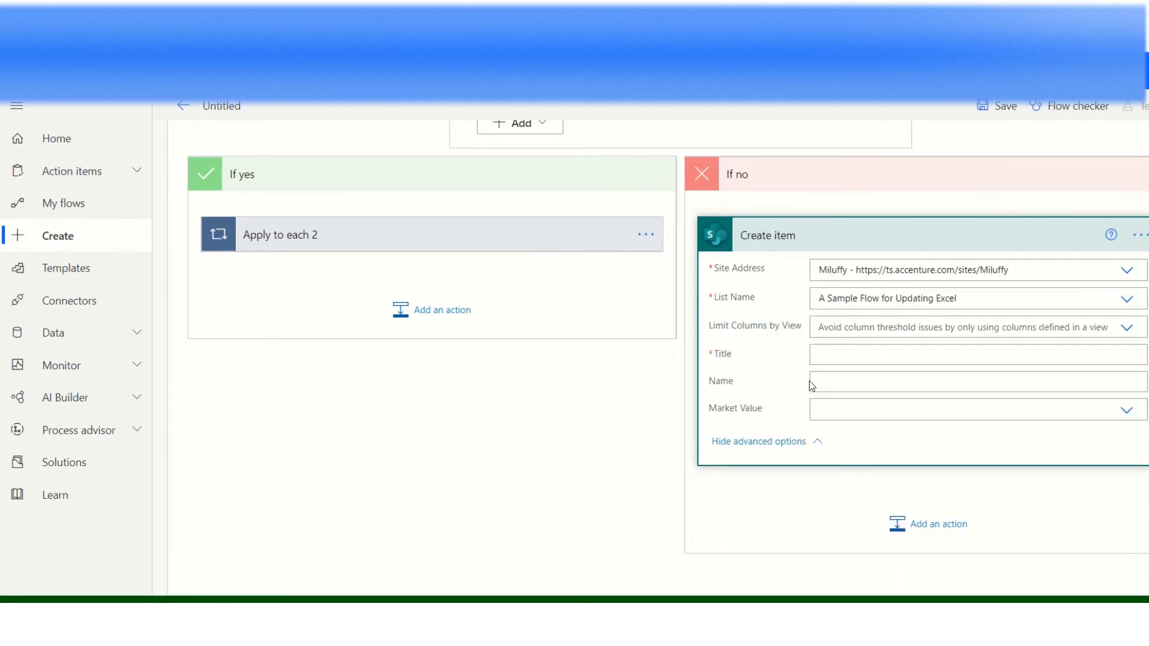
Step: Map the Title and Name fields of Create item to the Title and Name columns from List rows present in a table
{"action": "left_click", "coordinate": [847, 357]}
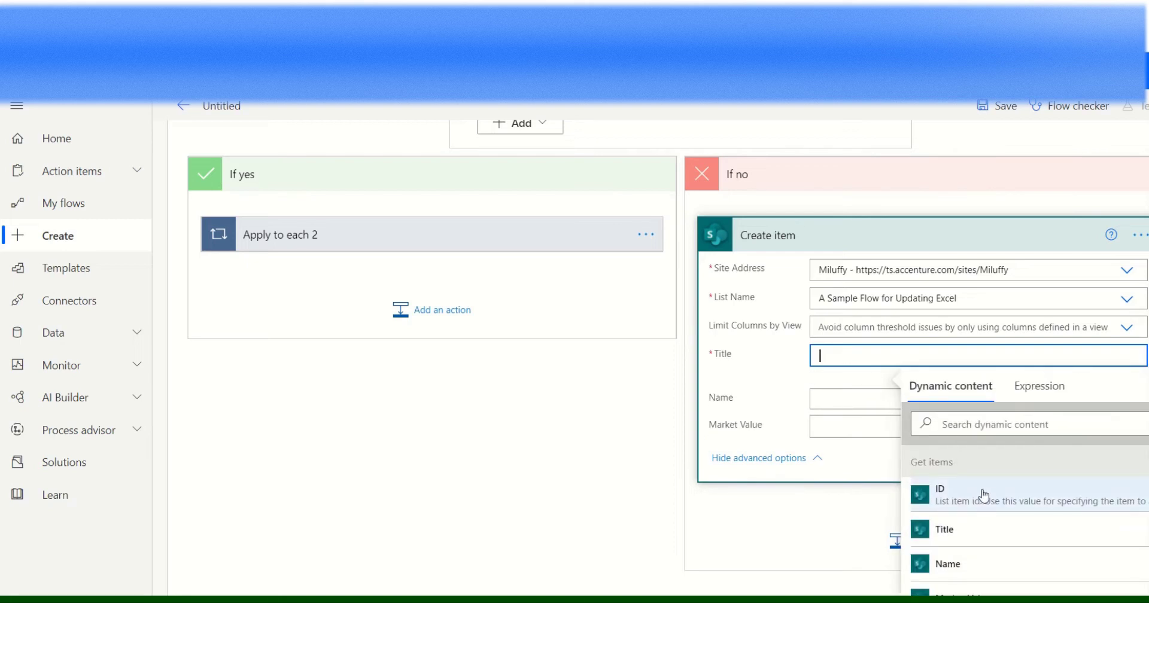
{"action": "scroll", "coordinate": [986, 498], "scroll_direction": "down", "scroll_amount": 10}
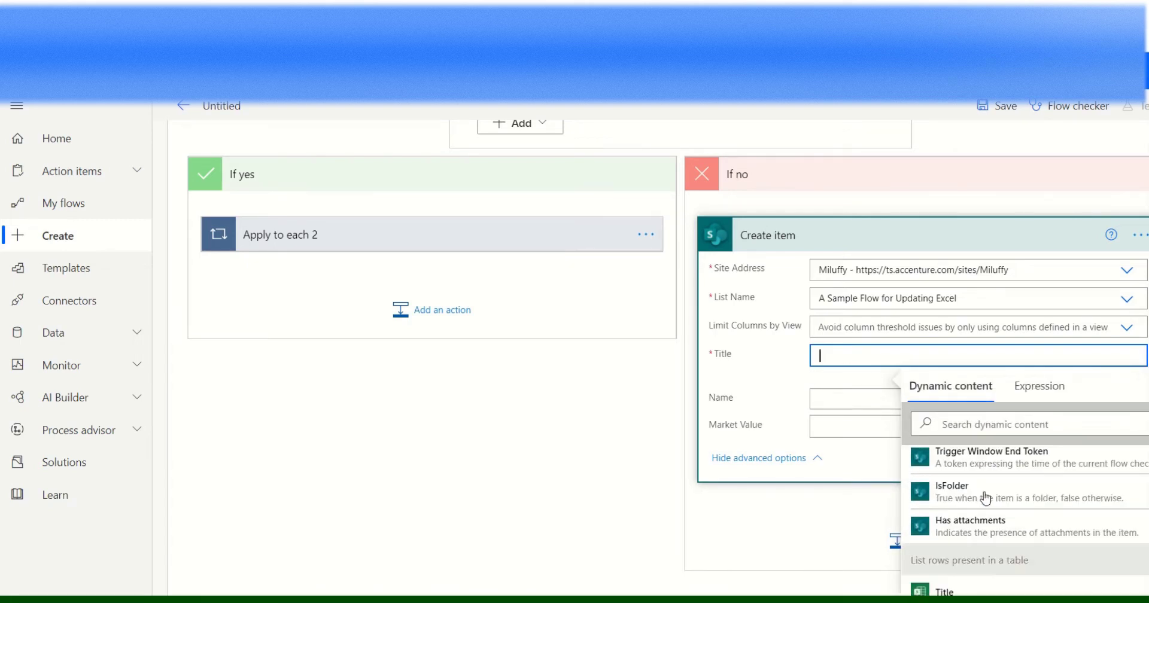
{"action": "left_click", "coordinate": [944, 591]}
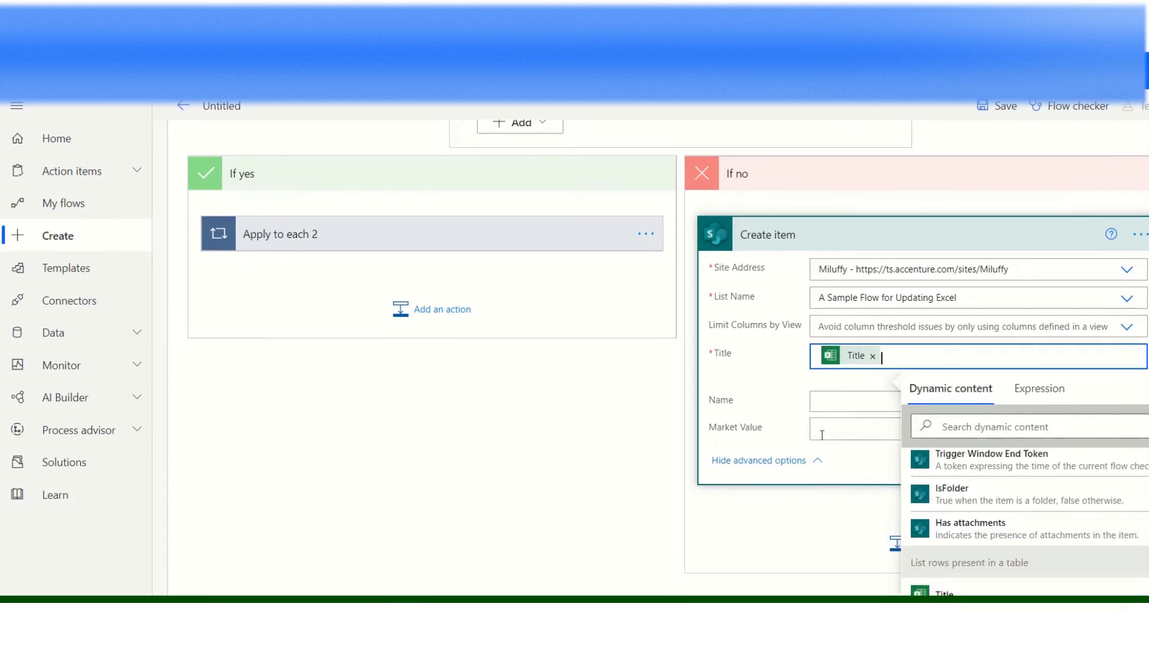
{"action": "scroll", "coordinate": [819, 322], "scroll_direction": "down", "scroll_amount": 1}
{"action": "left_click", "coordinate": [819, 323]}
{"action": "scroll", "coordinate": [993, 449], "scroll_direction": "down", "scroll_amount": 5}
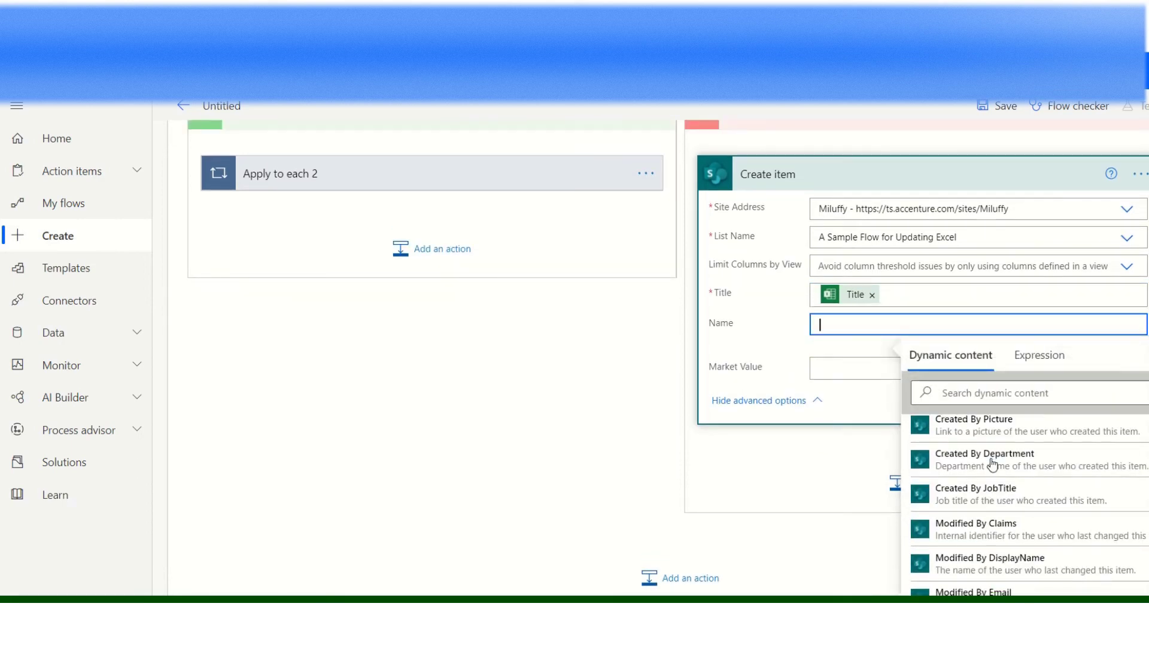
{"action": "scroll", "coordinate": [964, 470], "scroll_direction": "up", "scroll_amount": 4}
{"action": "scroll", "coordinate": [990, 489], "scroll_direction": "down", "scroll_amount": 8}
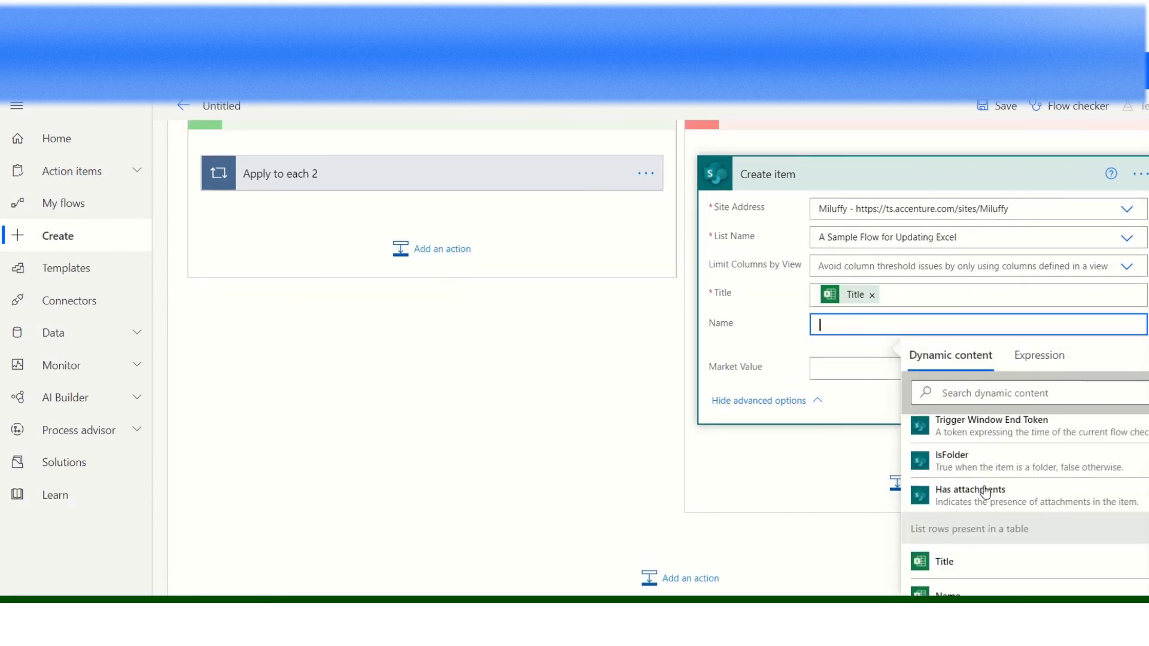
{"action": "scroll", "coordinate": [985, 492], "scroll_direction": "down", "scroll_amount": 2}
{"action": "left_click", "coordinate": [949, 481]}
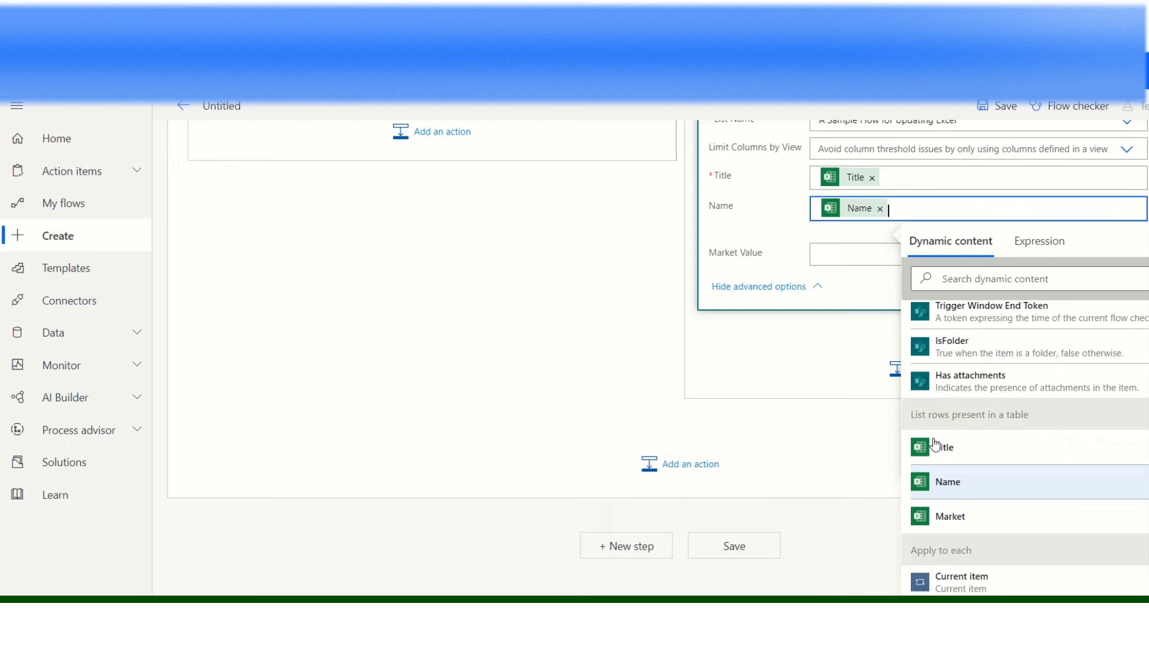
Step: Set Create item's Market Value to a custom value using the Market column from List rows present in a table
{"action": "left_click", "coordinate": [849, 256]}
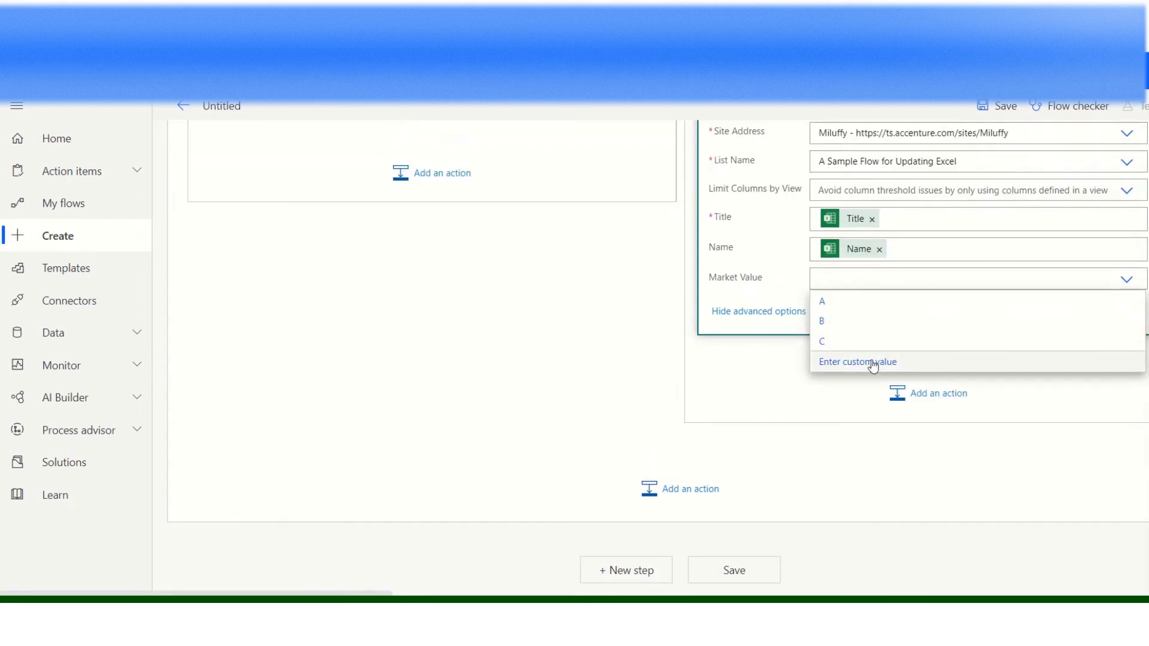
{"action": "left_click", "coordinate": [958, 366]}
{"action": "scroll", "coordinate": [987, 419], "scroll_direction": "down", "scroll_amount": 6}
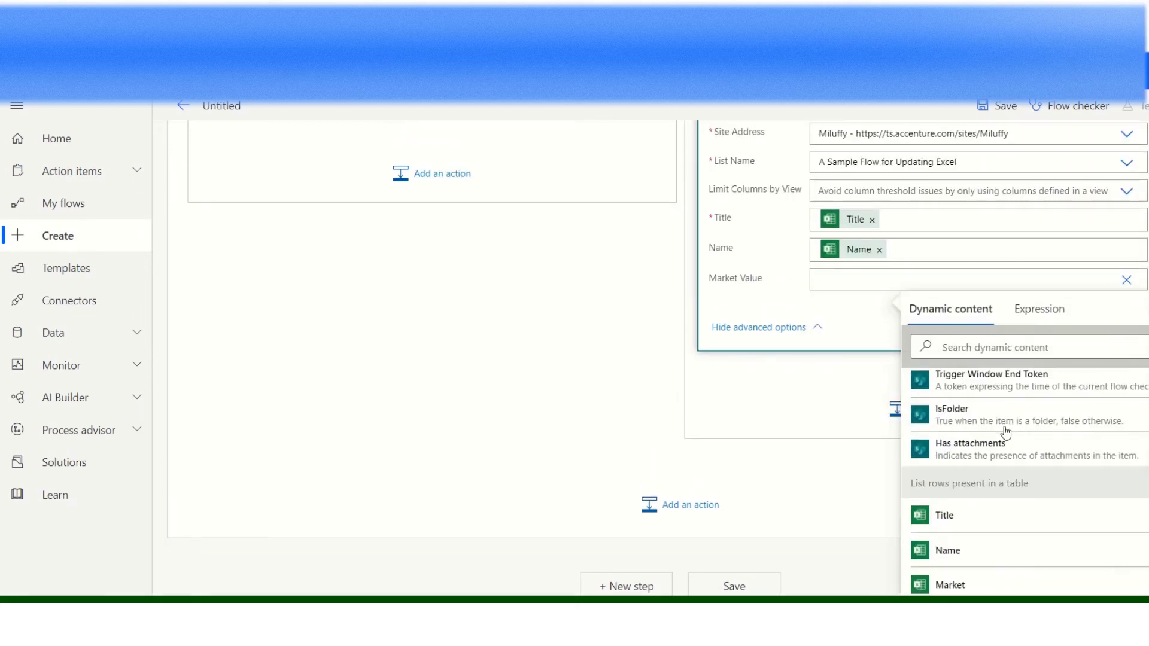
{"action": "left_click", "coordinate": [975, 585]}
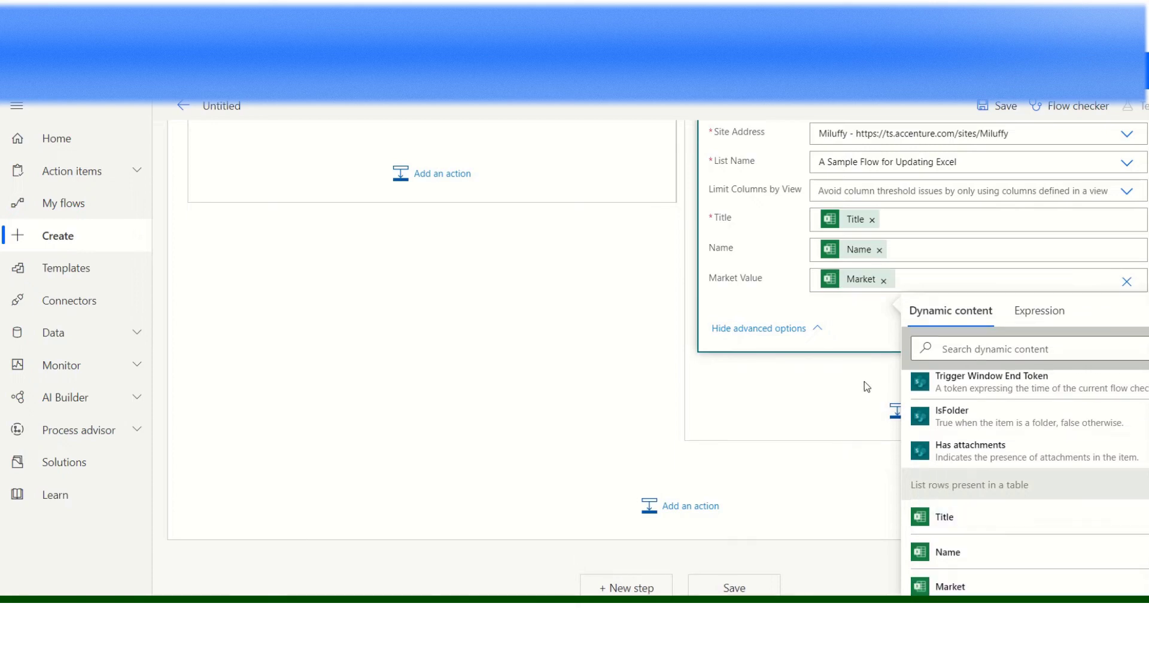
{"action": "left_click", "coordinate": [826, 389]}
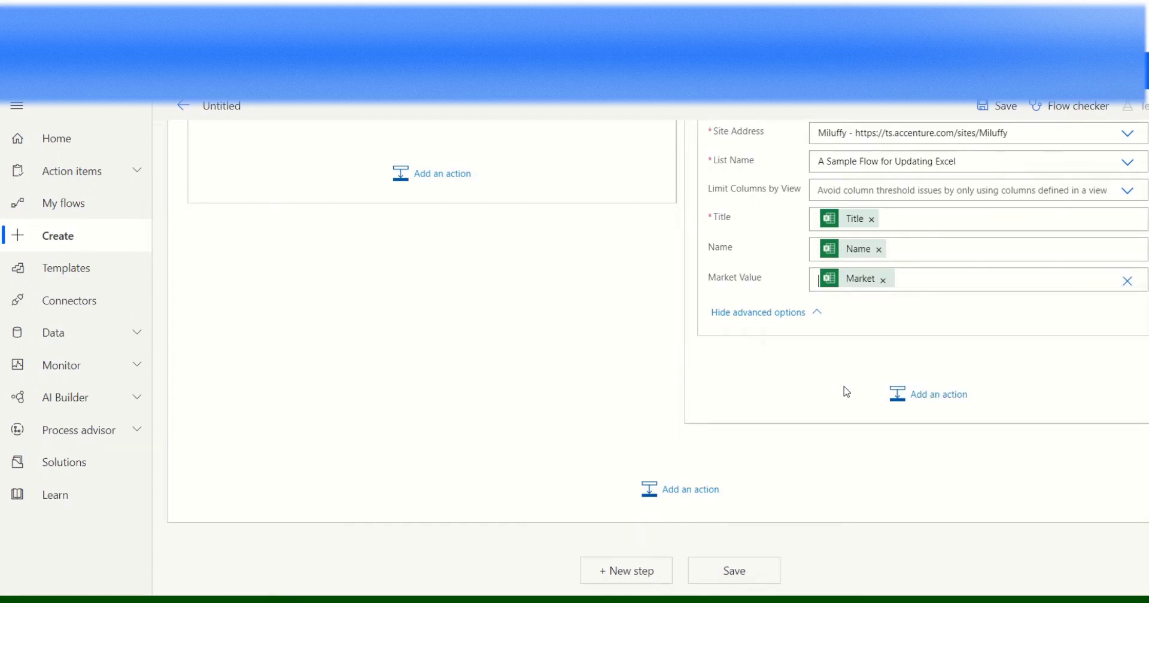
{"action": "scroll", "coordinate": [844, 386], "scroll_direction": "up", "scroll_amount": 10}
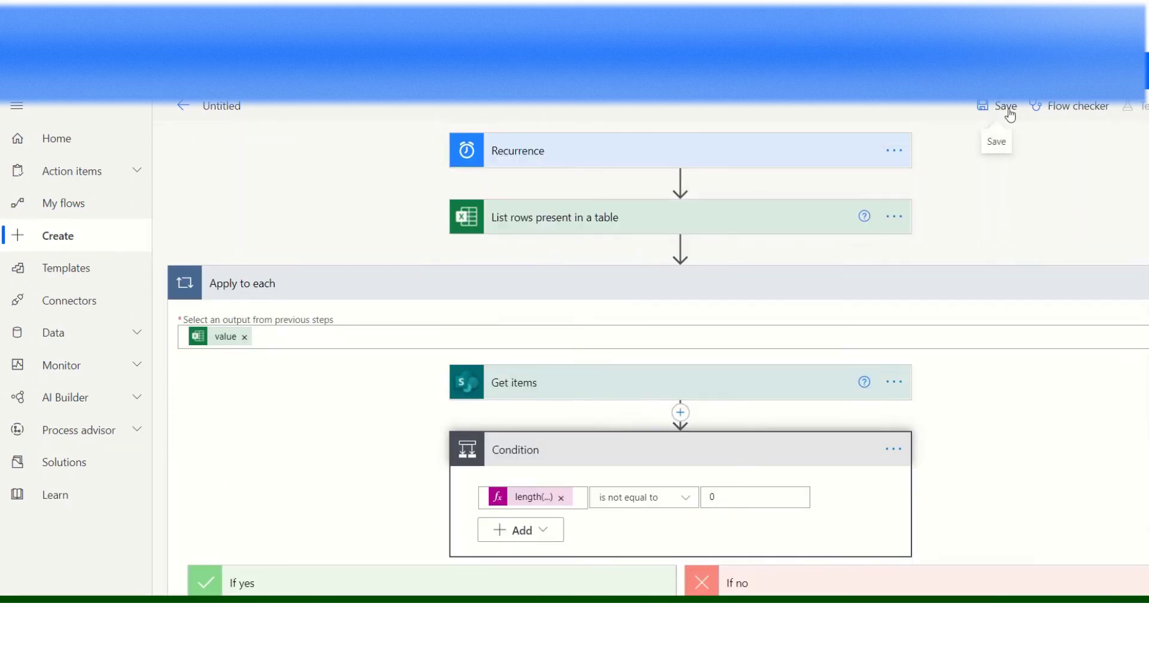
{"action": "scroll", "coordinate": [858, 461], "scroll_direction": "down", "scroll_amount": 5}
{"action": "scroll", "coordinate": [861, 464], "scroll_direction": "up", "scroll_amount": 5}
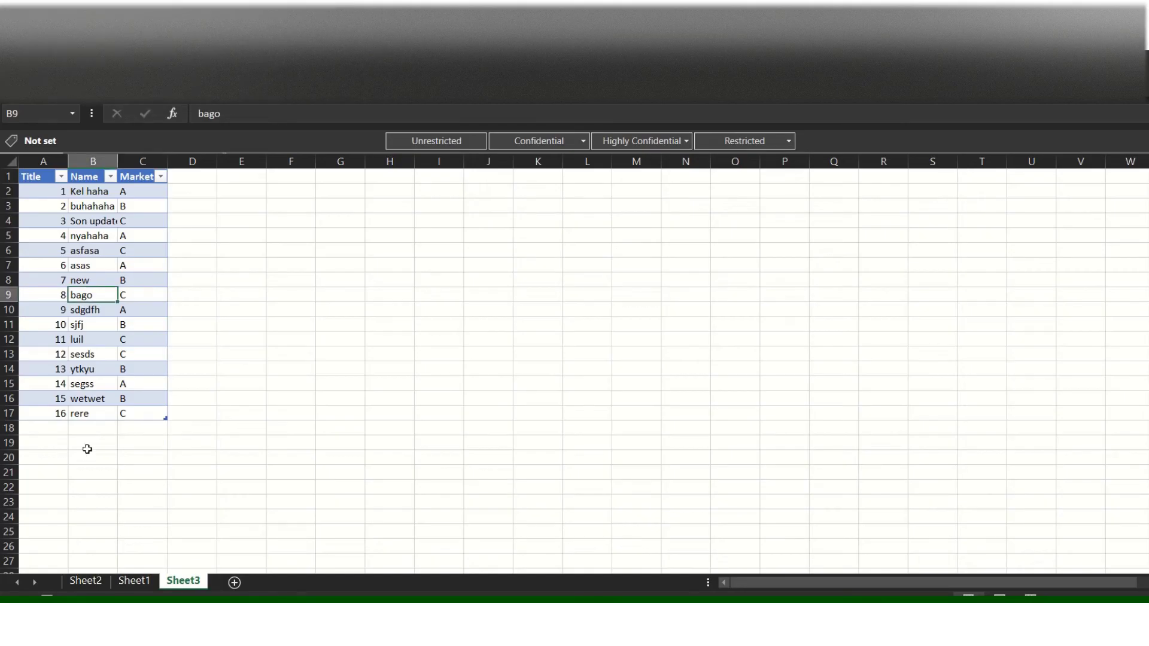
Step: In the Excel workbook's Sheet3, append a table row with Title 17, Name newest and Market A
{"action": "left_click", "coordinate": [56, 425]}
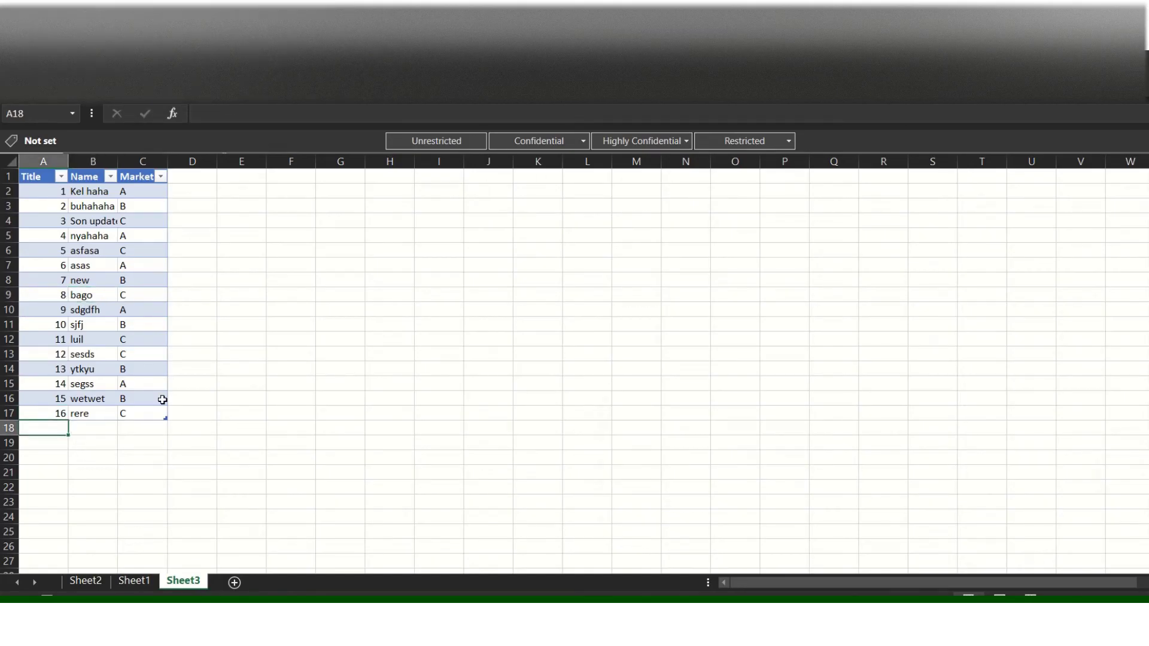
{"action": "type", "text": "17"}
{"action": "key", "text": "Tab"}
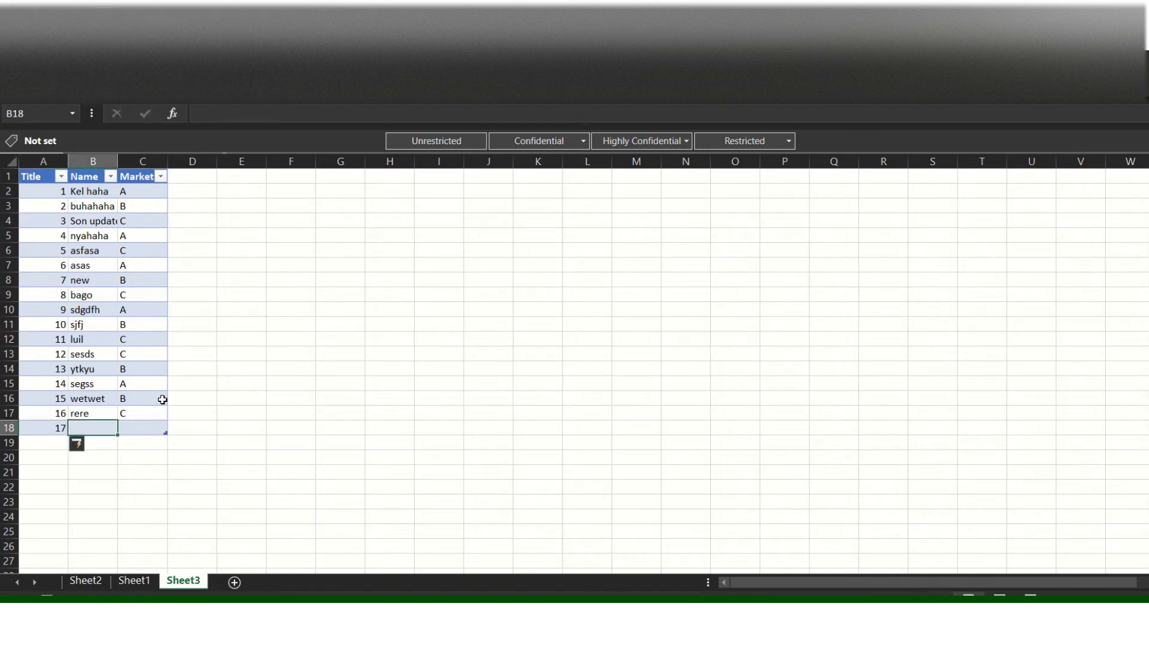
{"action": "type", "text": "newest"}
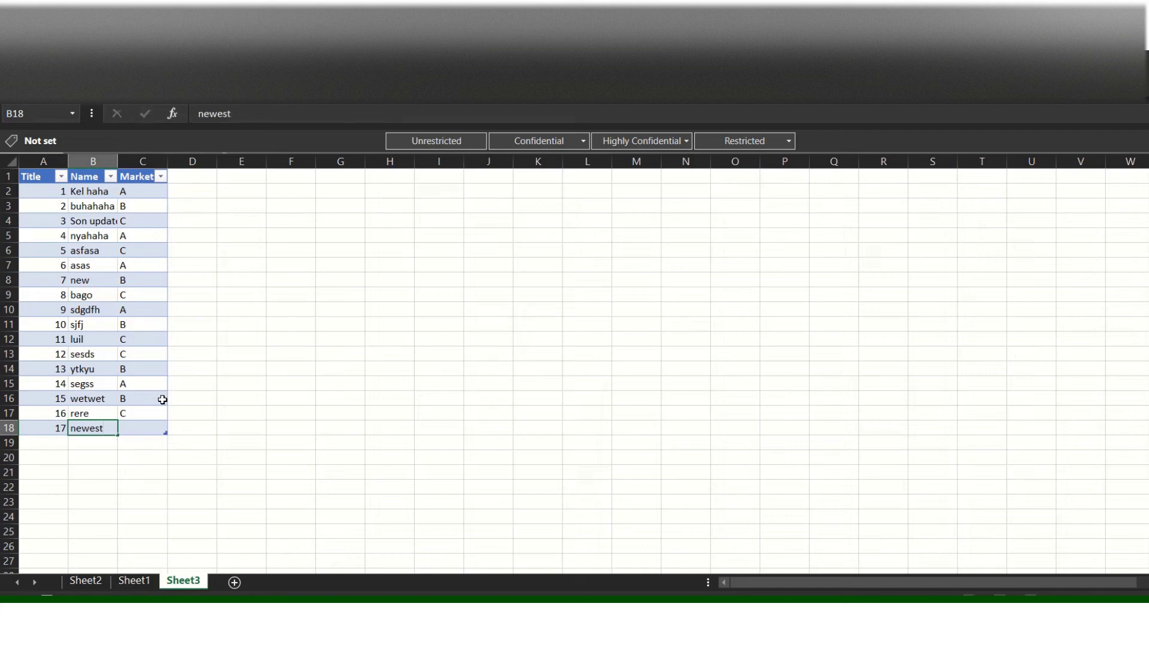
{"action": "key", "text": "Tab"}
{"action": "type", "text": "A"}
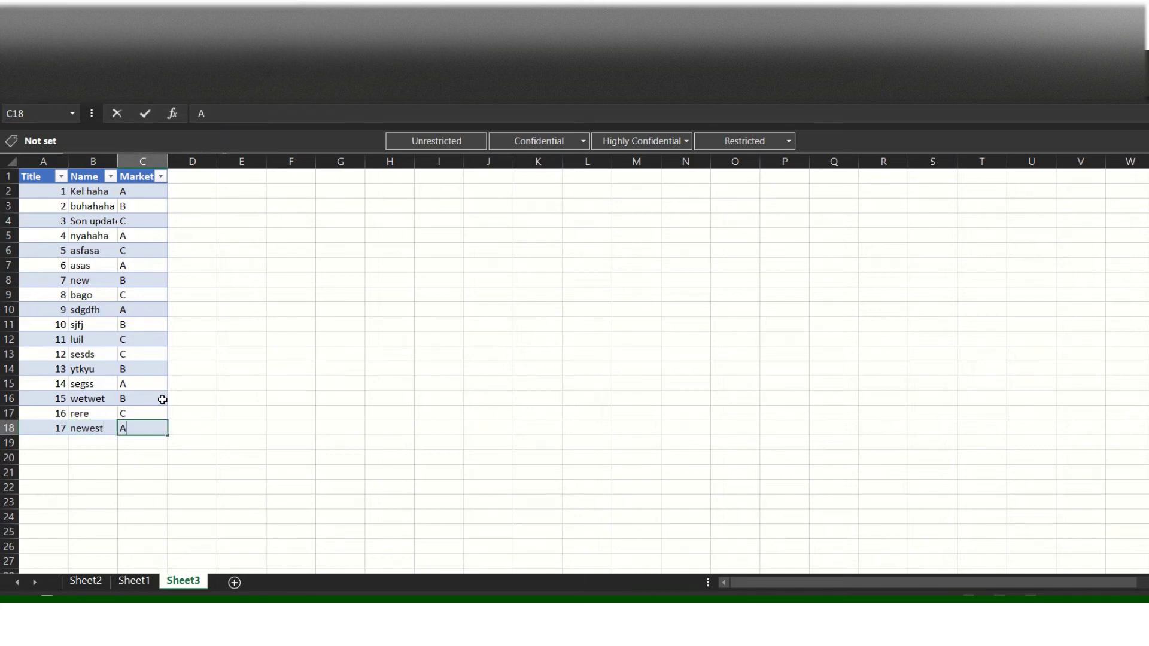
{"action": "left_click", "coordinate": [237, 263]}
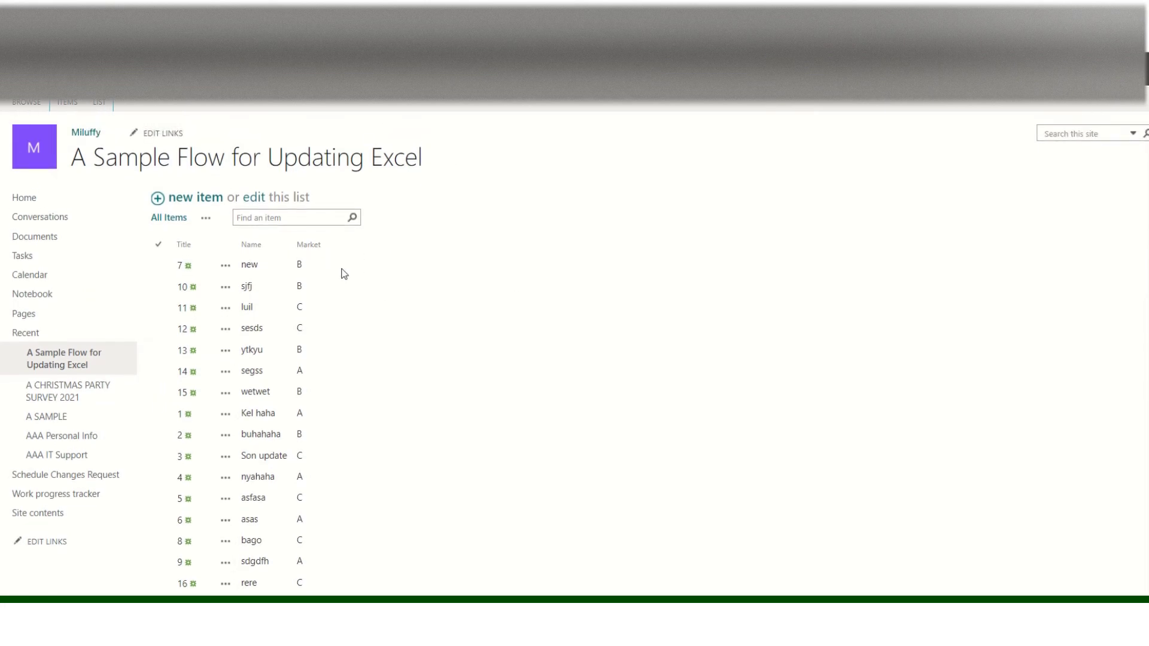
Step: Examine the items of the A Sample Flow for Updating Excel SharePoint list for the row with Title 17
{"action": "scroll", "coordinate": [344, 273], "scroll_direction": "down", "scroll_amount": 1}
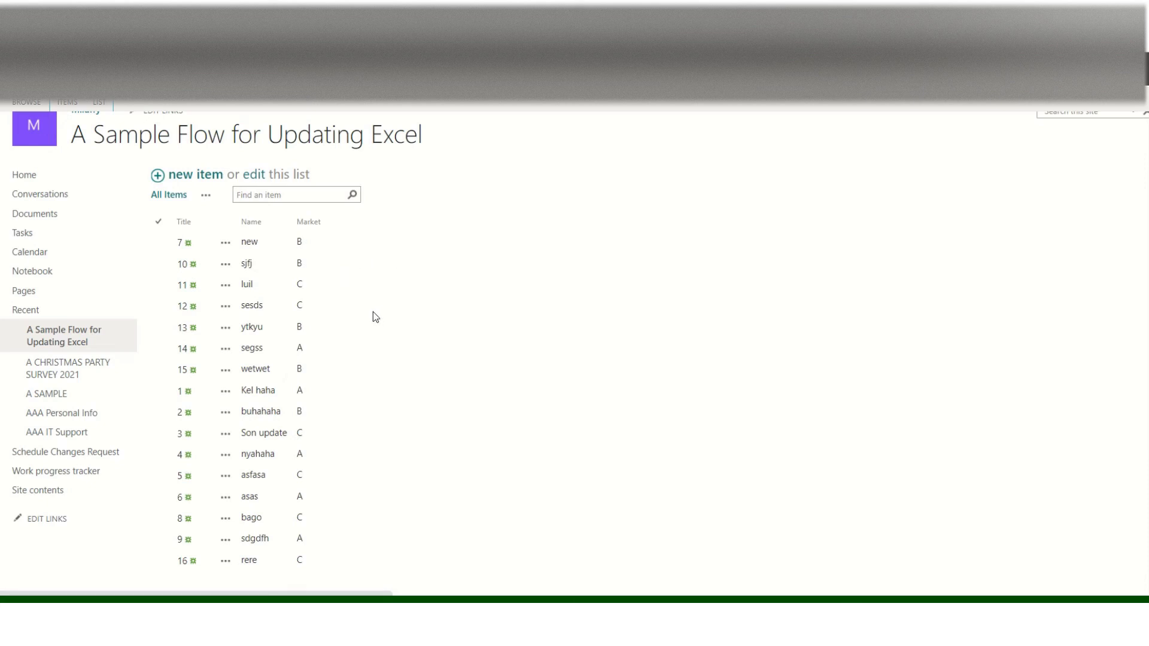
{"action": "scroll", "coordinate": [388, 279], "scroll_direction": "down", "scroll_amount": 2}
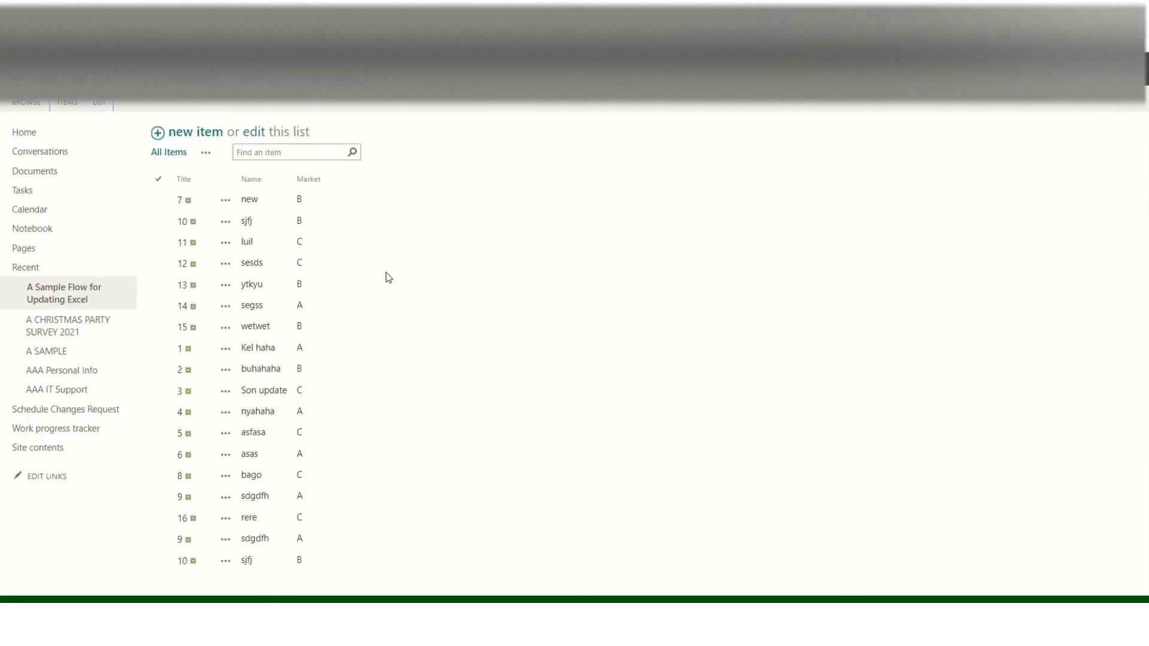
{"action": "scroll", "coordinate": [388, 277], "scroll_direction": "up", "scroll_amount": 3}
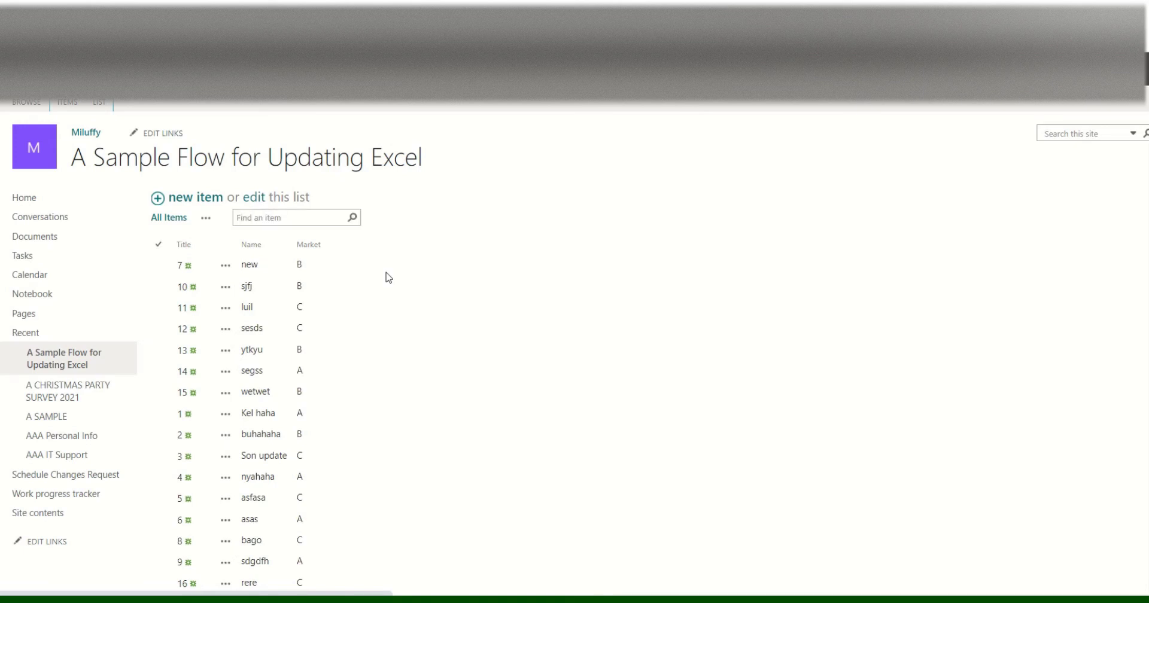
{"action": "scroll", "coordinate": [388, 277], "scroll_direction": "down", "scroll_amount": 3}
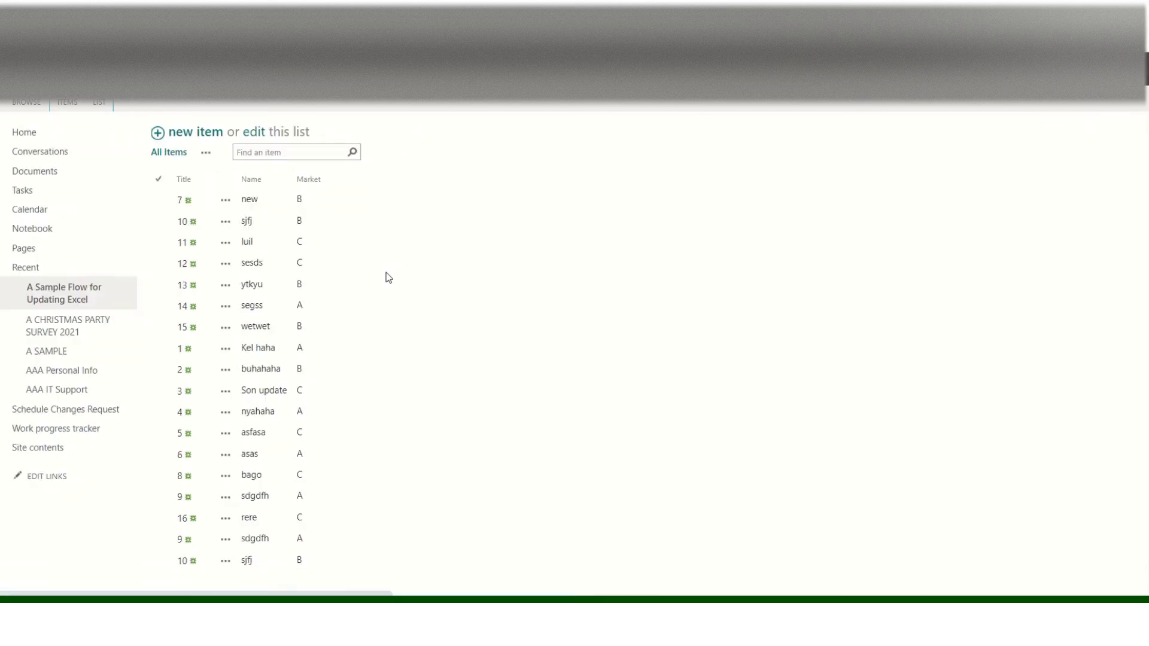
{"action": "scroll", "coordinate": [388, 277], "scroll_direction": "up", "scroll_amount": 3}
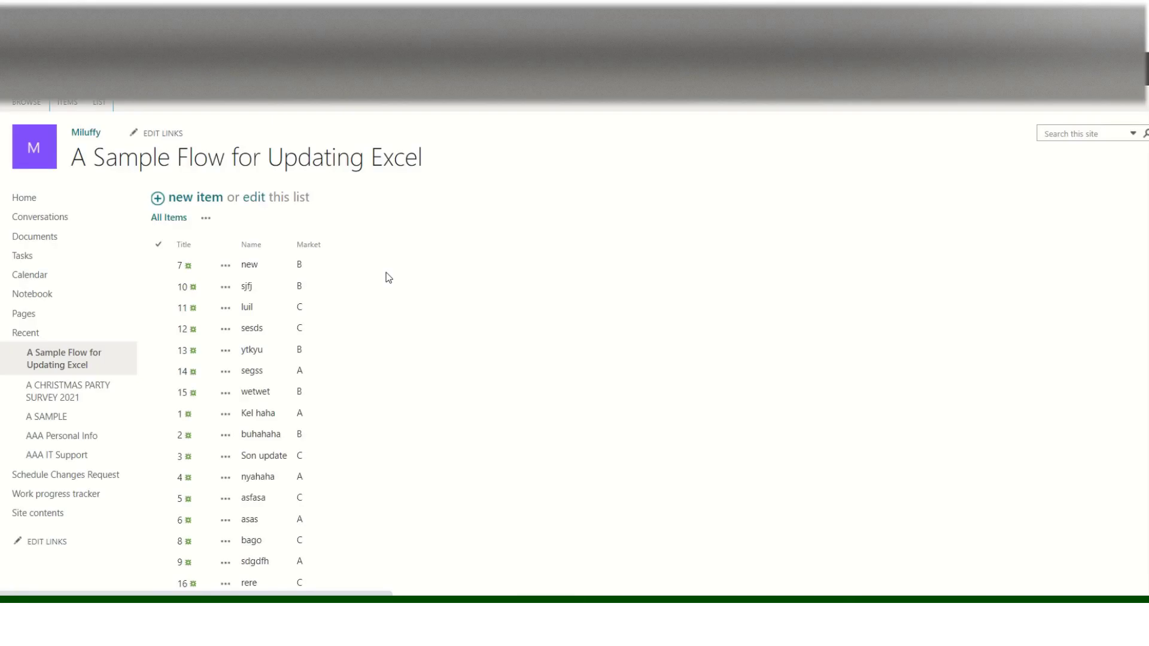
{"action": "scroll", "coordinate": [387, 277], "scroll_direction": "down", "scroll_amount": 3}
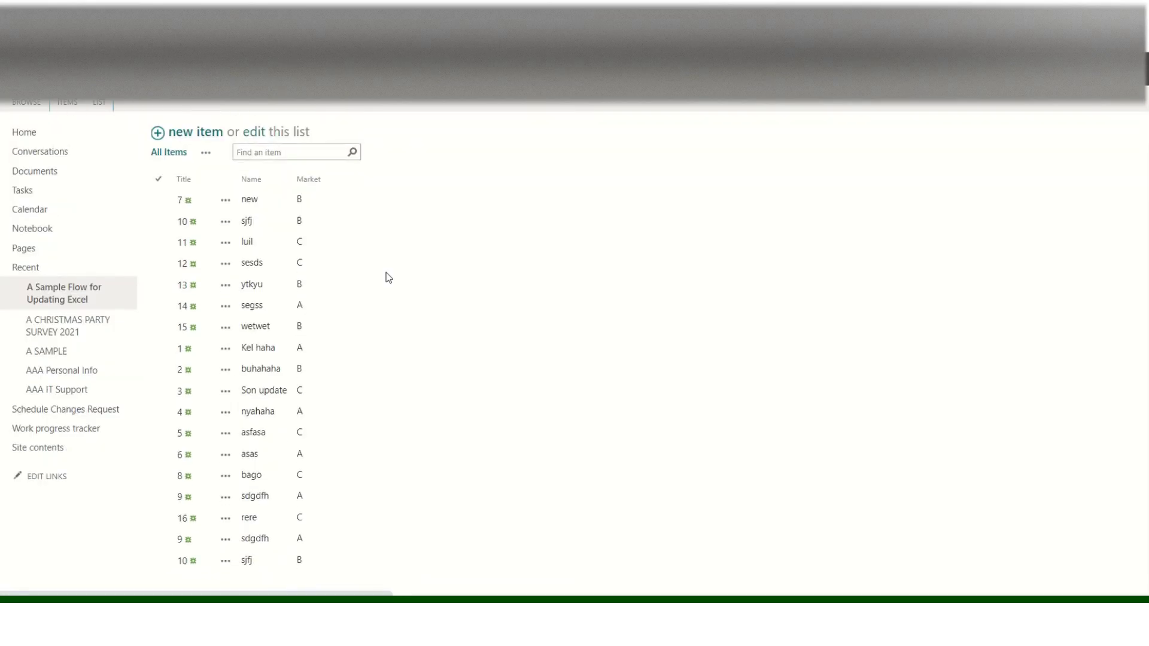
{"action": "scroll", "coordinate": [387, 277], "scroll_direction": "up", "scroll_amount": 3}
{"action": "scroll", "coordinate": [387, 277], "scroll_direction": "down", "scroll_amount": 3}
{"action": "scroll", "coordinate": [387, 277], "scroll_direction": "up", "scroll_amount": 3}
{"action": "scroll", "coordinate": [388, 277], "scroll_direction": "down", "scroll_amount": 4}
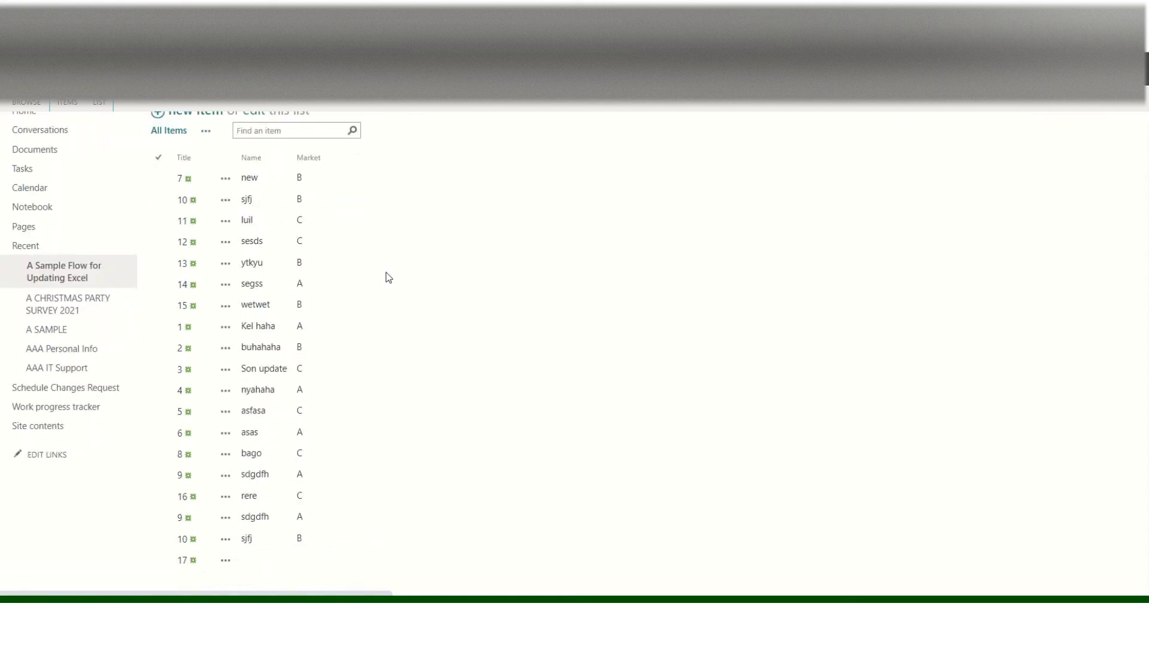
Step: Compare the SharePoint list item with Title 17 against the matching row in Sheet3 of the Excel workbook
{"action": "scroll", "coordinate": [388, 277], "scroll_direction": "up", "scroll_amount": 3}
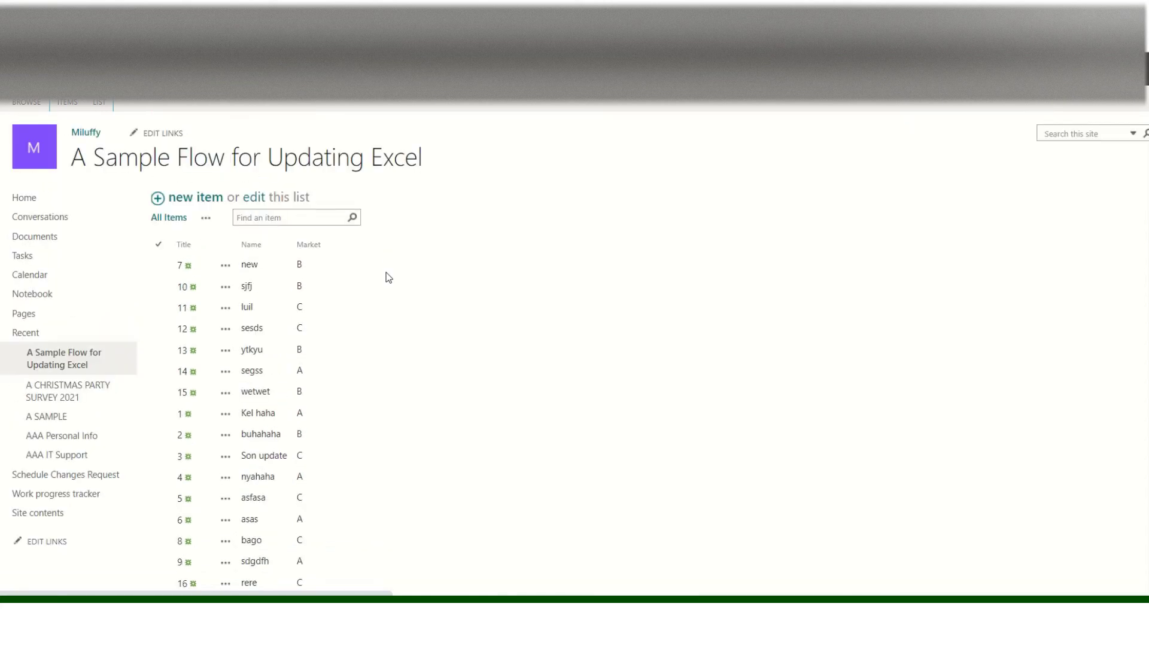
{"action": "scroll", "coordinate": [388, 277], "scroll_direction": "down", "scroll_amount": 3}
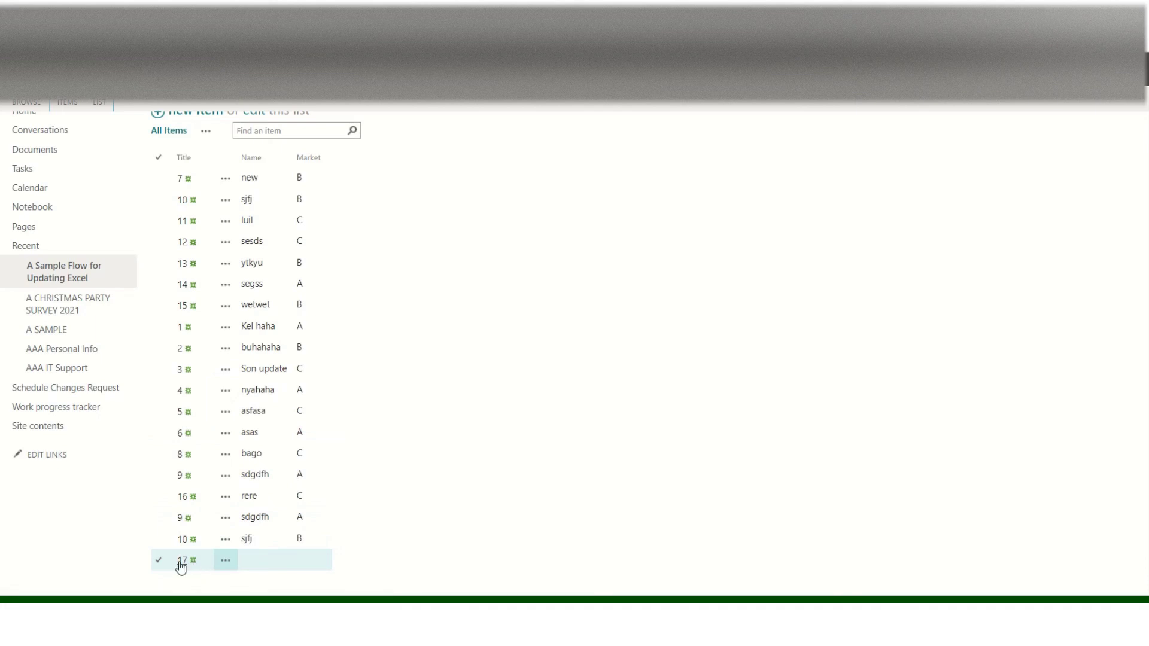
{"action": "key", "text": "alt+Tab"}
{"action": "left_click", "coordinate": [174, 489]}
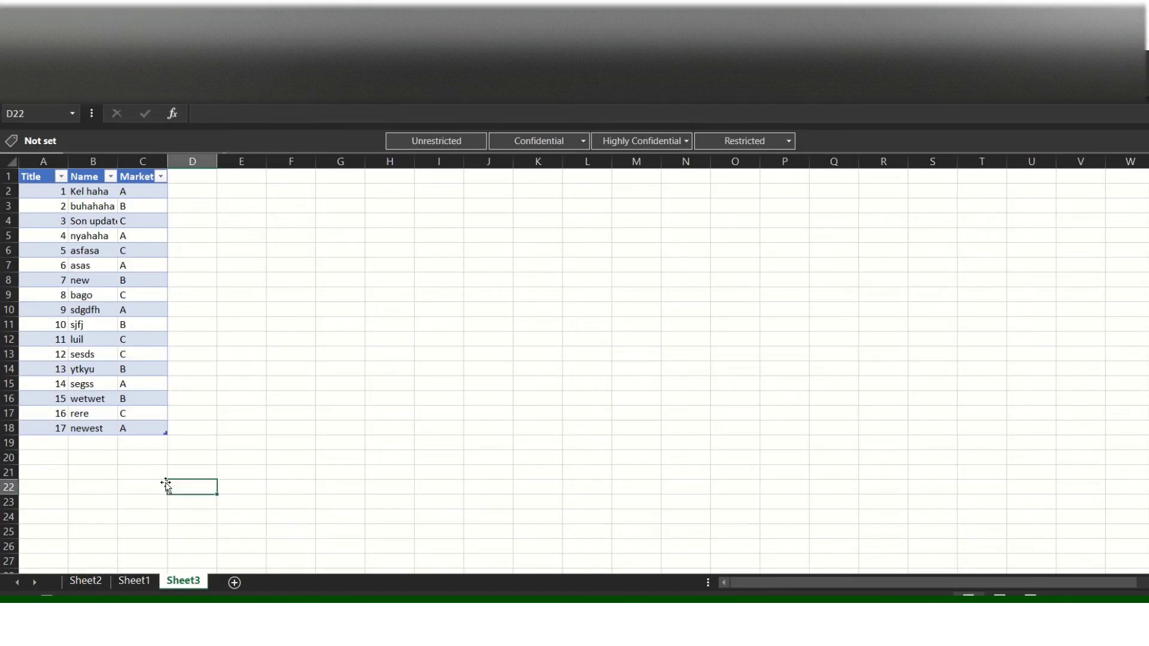
{"action": "left_click", "coordinate": [132, 452]}
{"action": "key", "text": "alt+Tab"}
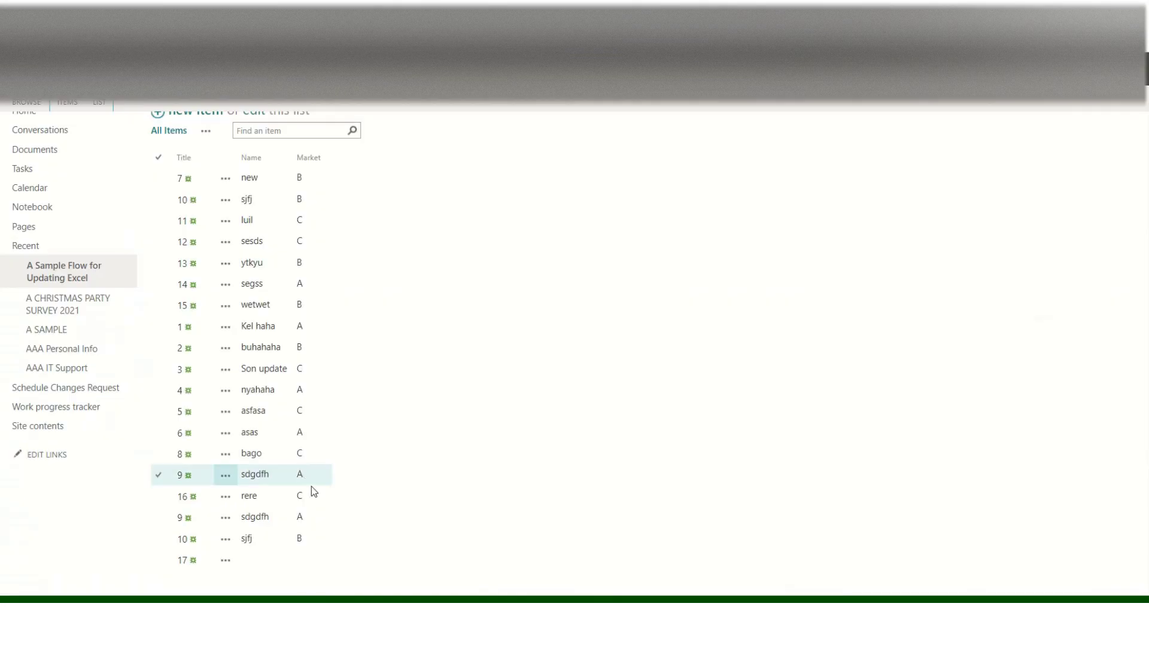
{"action": "scroll", "coordinate": [332, 476], "scroll_direction": "up", "scroll_amount": 2}
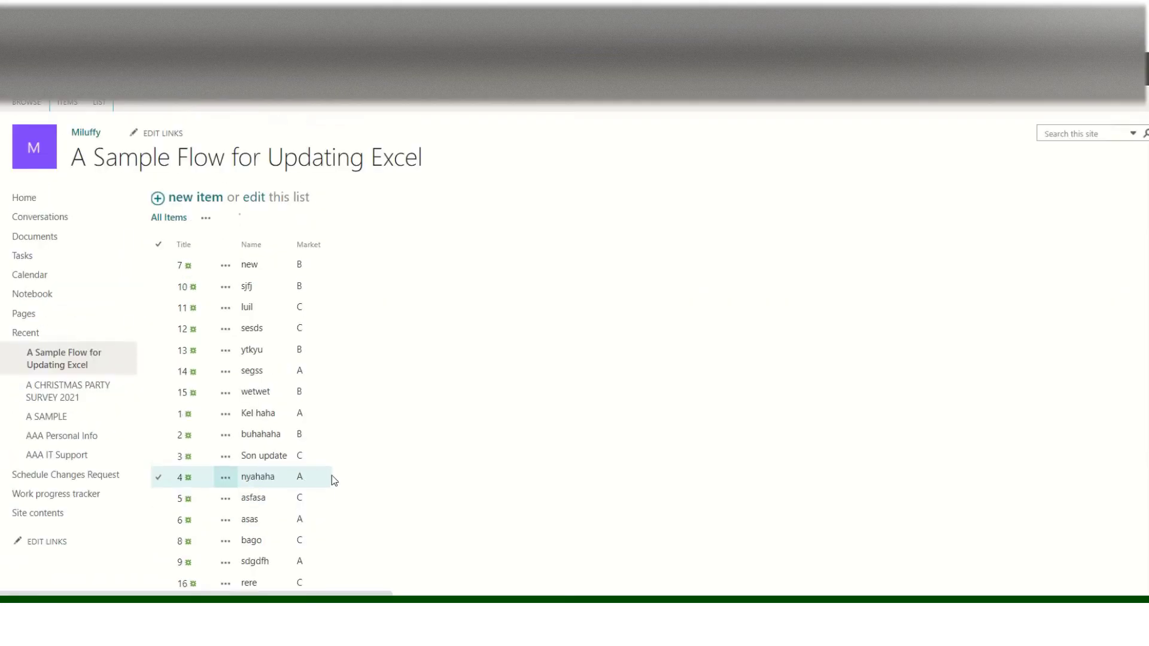
{"action": "scroll", "coordinate": [332, 476], "scroll_direction": "down", "scroll_amount": 2}
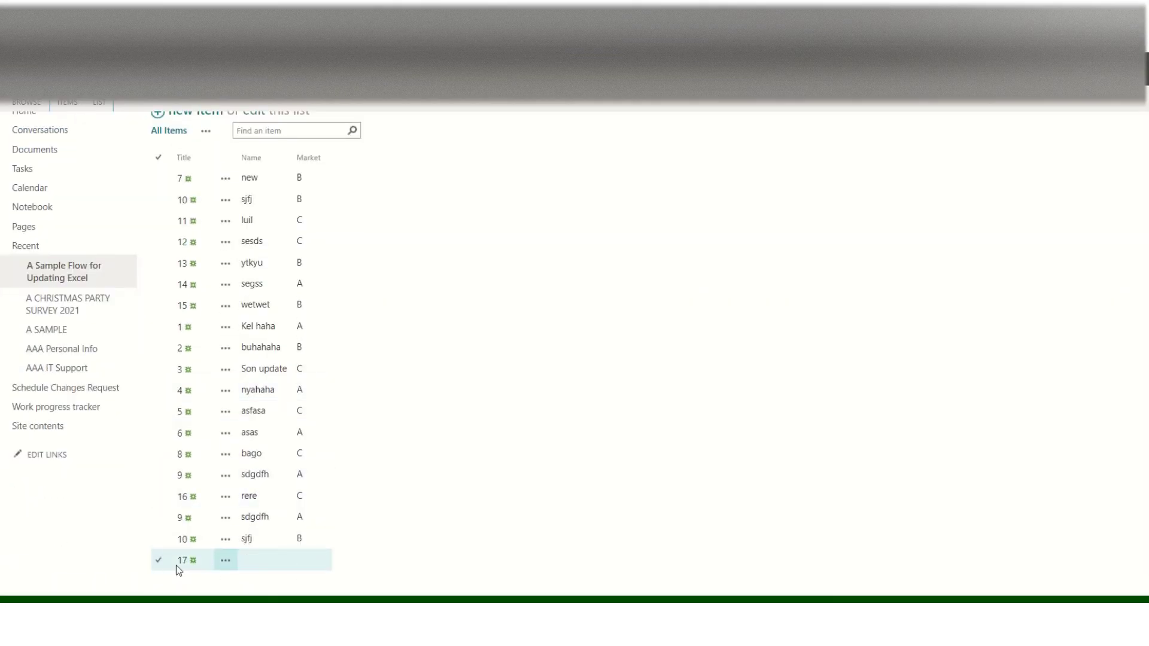
{"action": "left_click", "coordinate": [255, 562]}
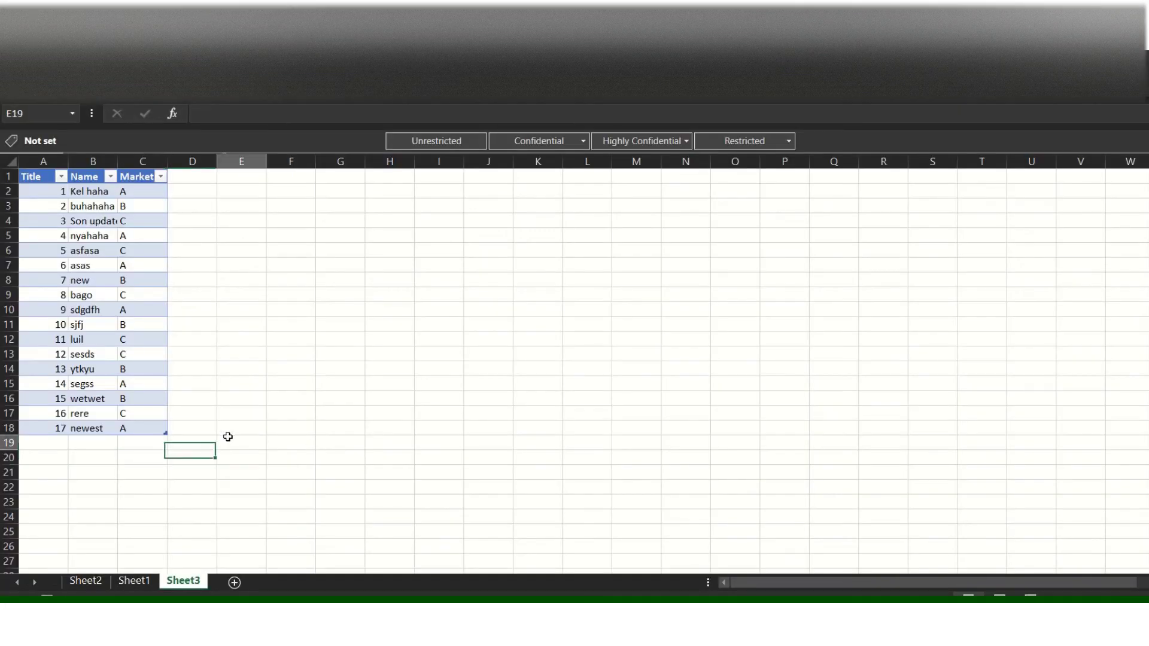
{"action": "left_click", "coordinate": [226, 436]}
{"action": "left_click", "coordinate": [188, 364]}
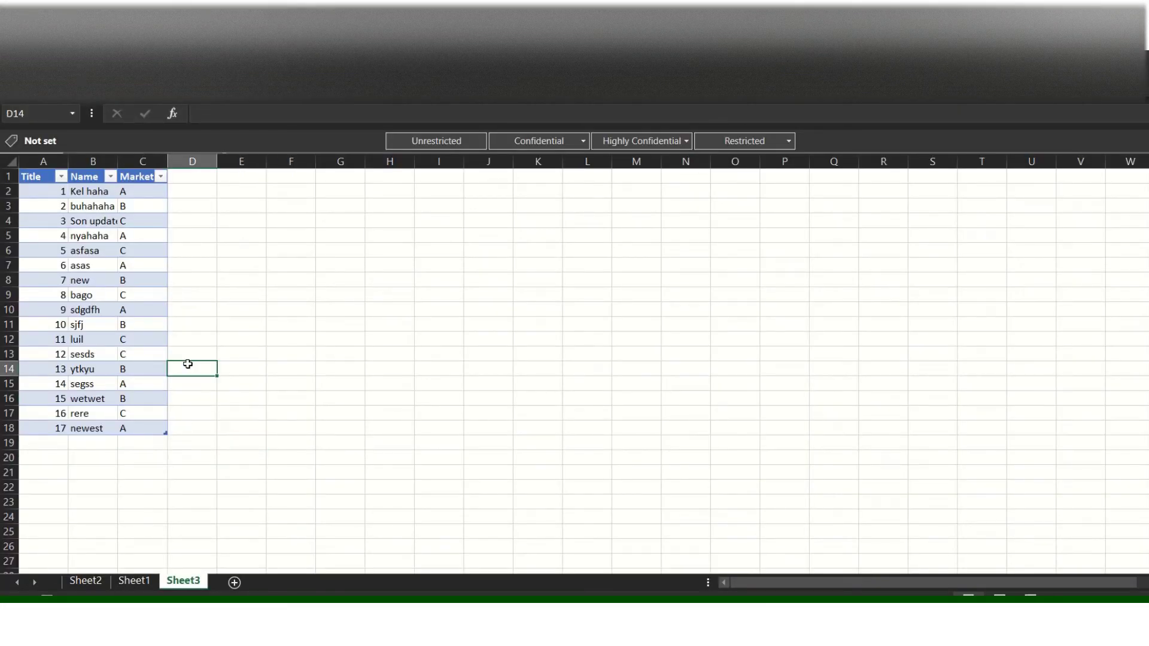
{"action": "left_click", "coordinate": [219, 219]}
{"action": "left_click", "coordinate": [150, 336]}
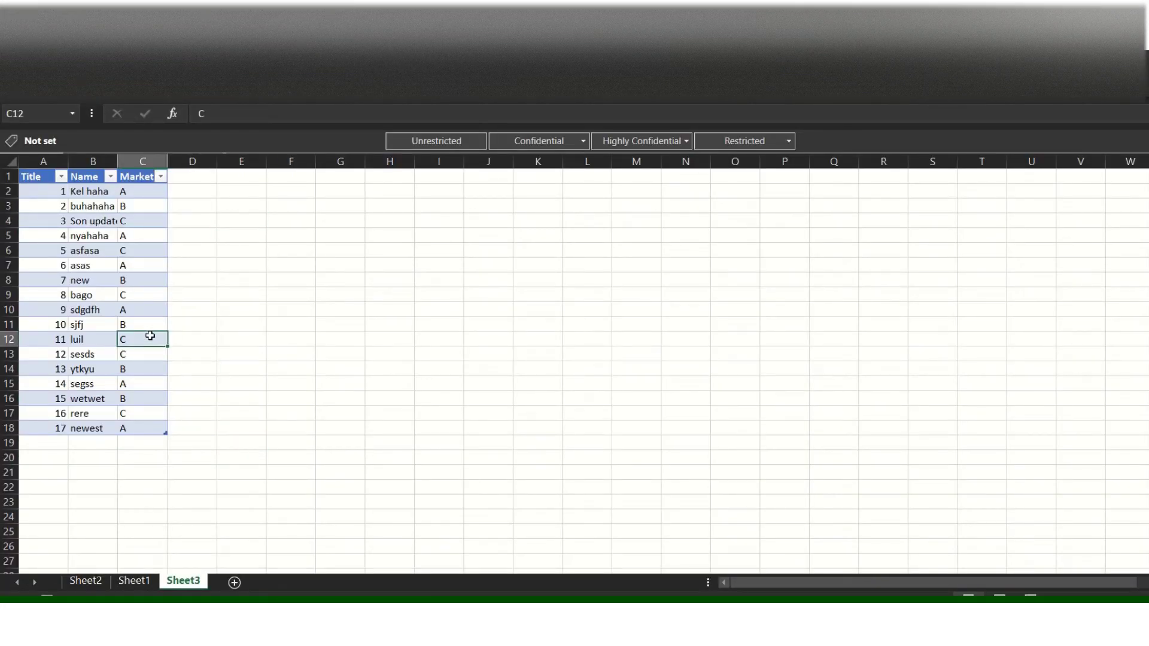
{"action": "left_click", "coordinate": [182, 324]}
{"action": "left_click", "coordinate": [202, 298]}
{"action": "left_click", "coordinate": [185, 429]}
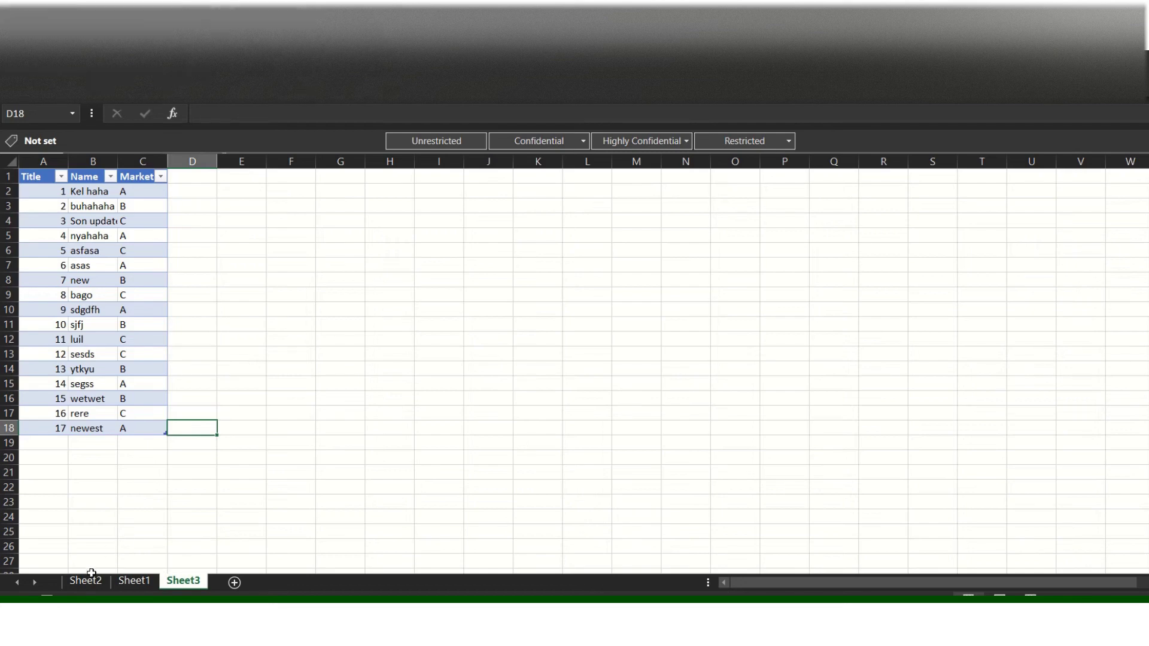
{"action": "left_click", "coordinate": [231, 468]}
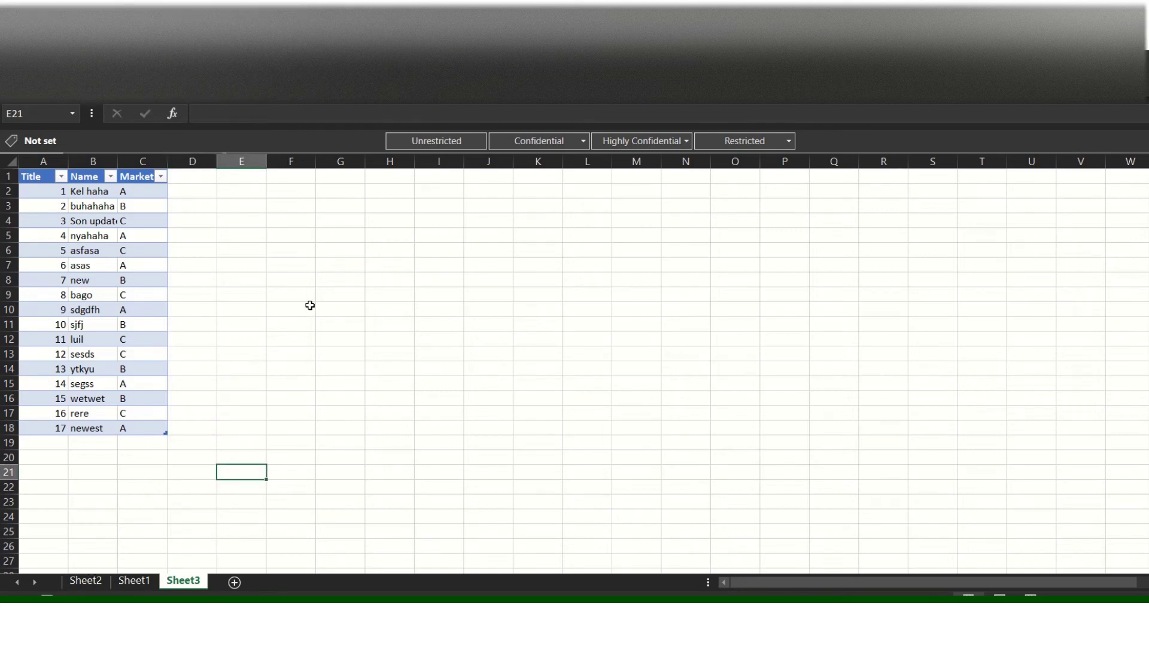
{"action": "left_click", "coordinate": [310, 305]}
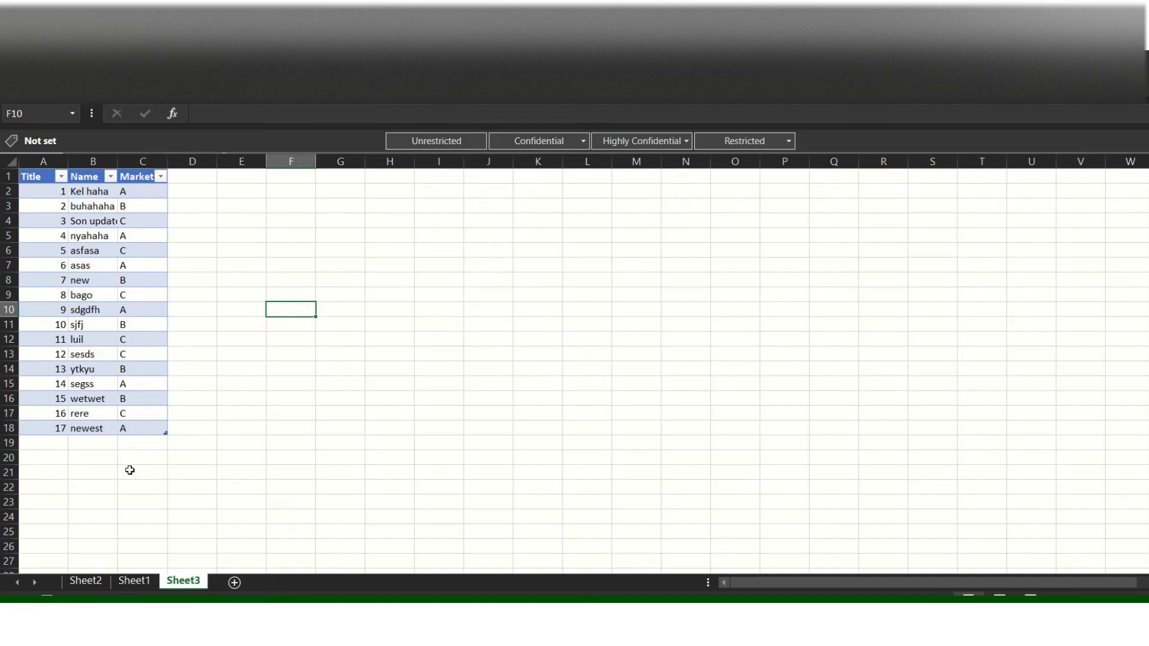
Step: Re-commit the Name newest and Market A in the Title 17 row of the Sheet3 table
{"action": "left_click", "coordinate": [108, 428]}
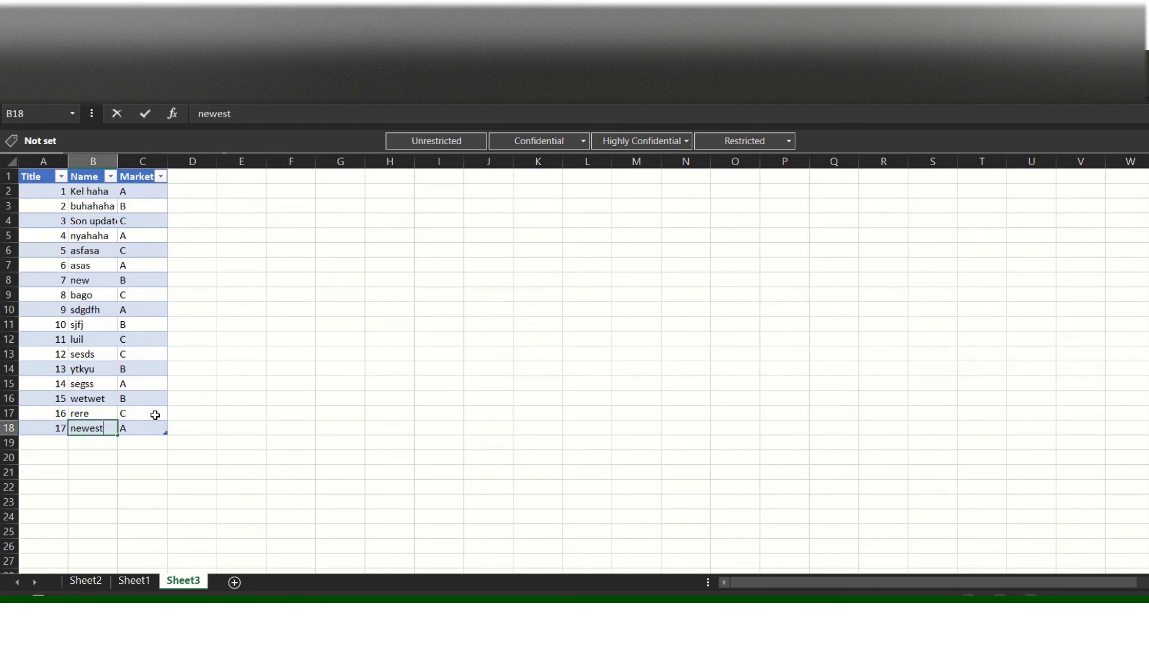
{"action": "key", "text": "Tab"}
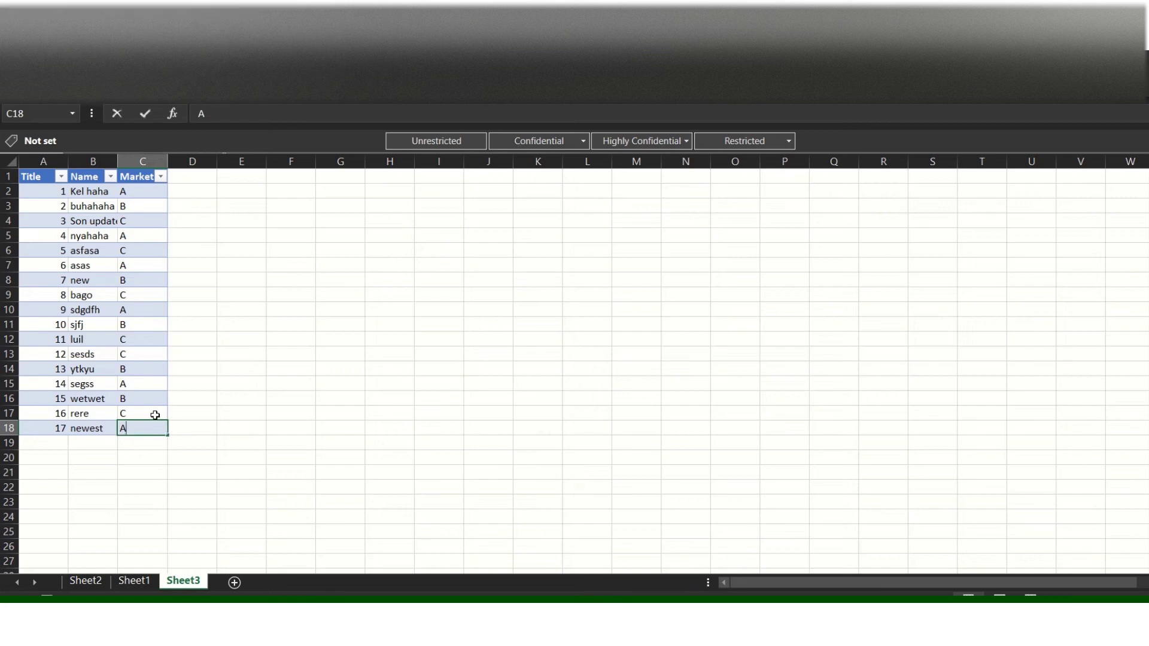
{"action": "key", "text": "Return"}
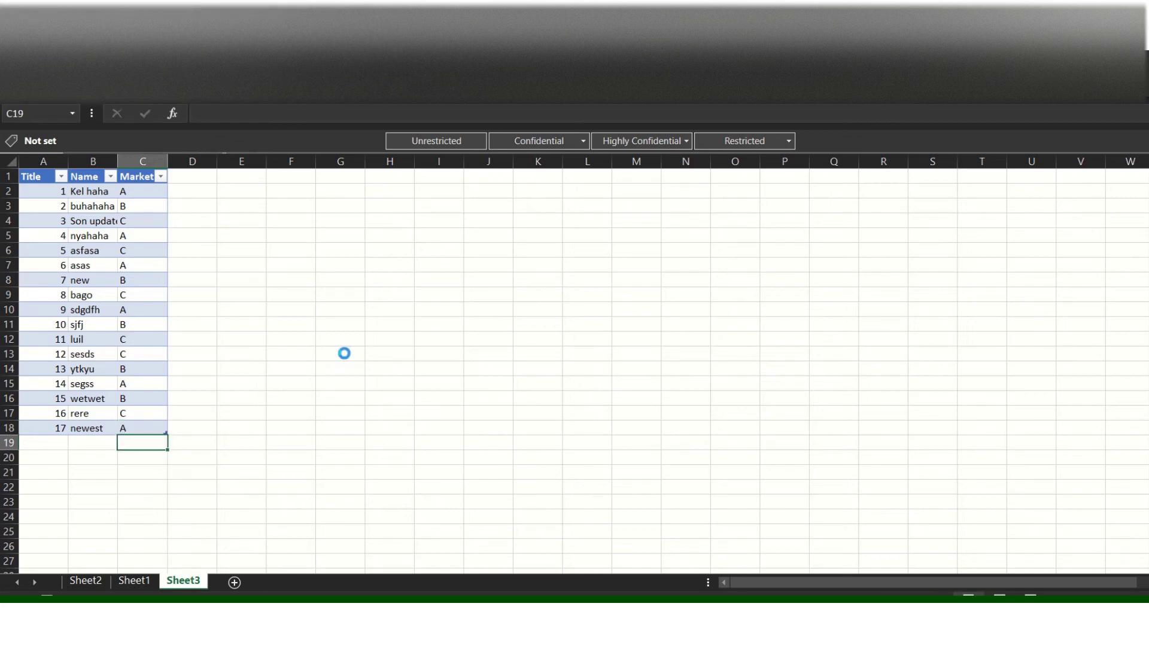
Step: Check the Name and Market of the Title 17 item in the SharePoint list against the Excel table's last row
{"action": "key", "text": "alt+Tab"}
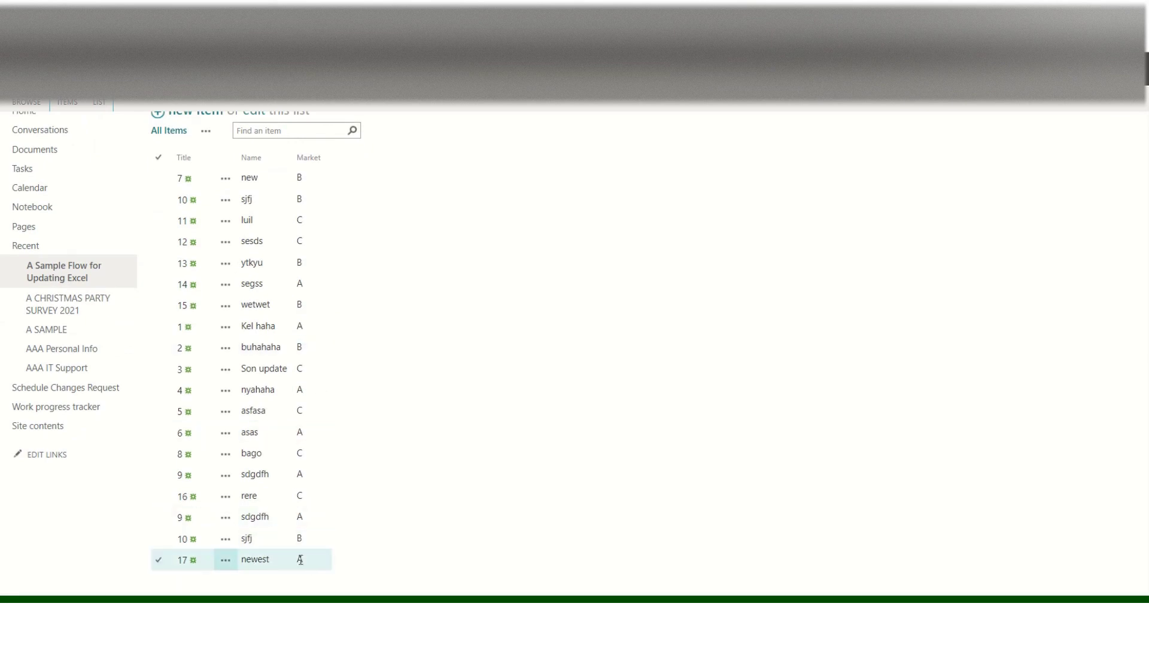
{"action": "key", "text": "alt+Tab"}
{"action": "left_click_drag", "start_coordinate": [50, 427], "coordinate": [174, 428]}
{"action": "key", "text": "alt+Tab"}
{"action": "key", "text": "alt+Tab"}
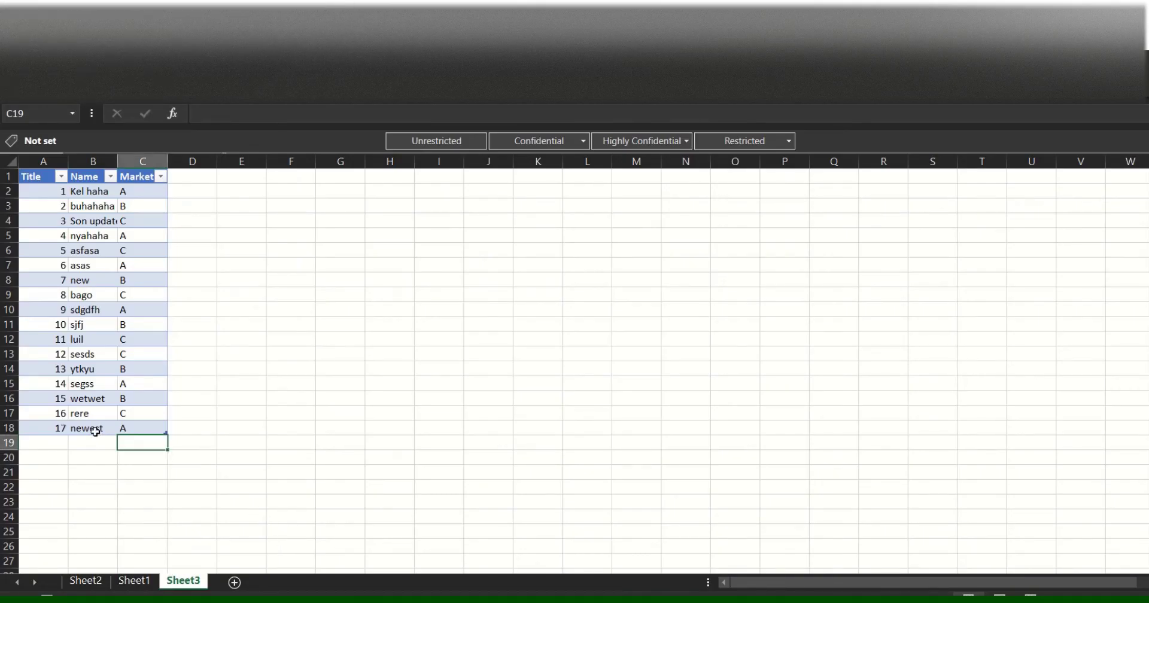
Step: Set the Name of the Title 17 row in the Sheet3 table to edit
{"action": "left_click", "coordinate": [96, 429]}
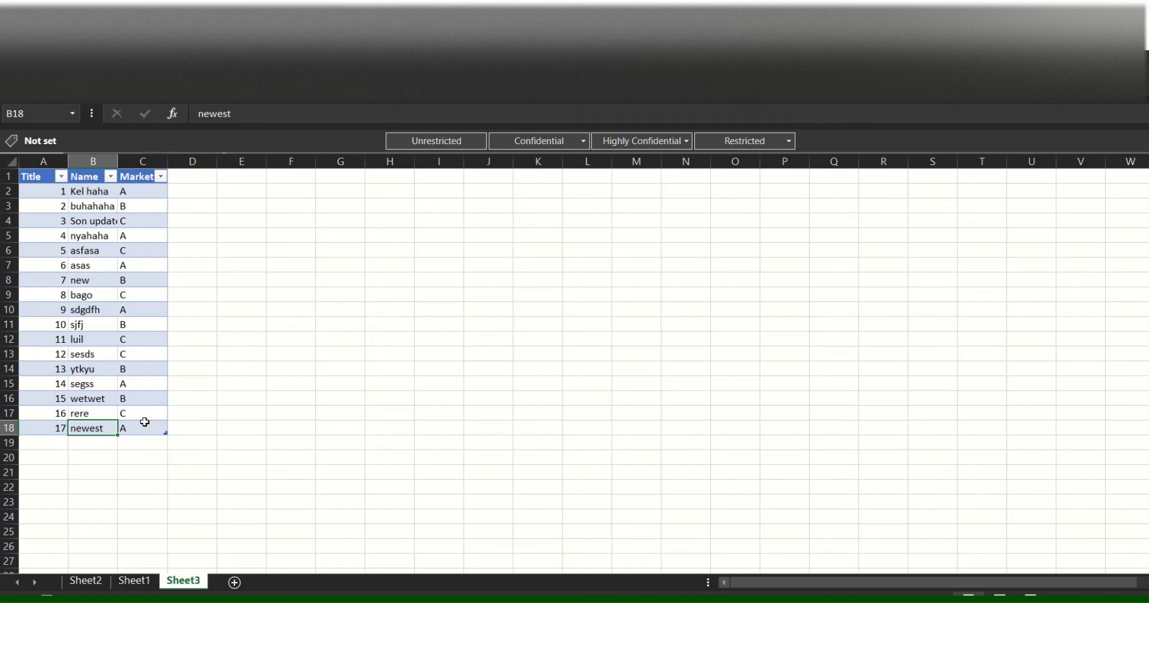
{"action": "type", "text": "edit"}
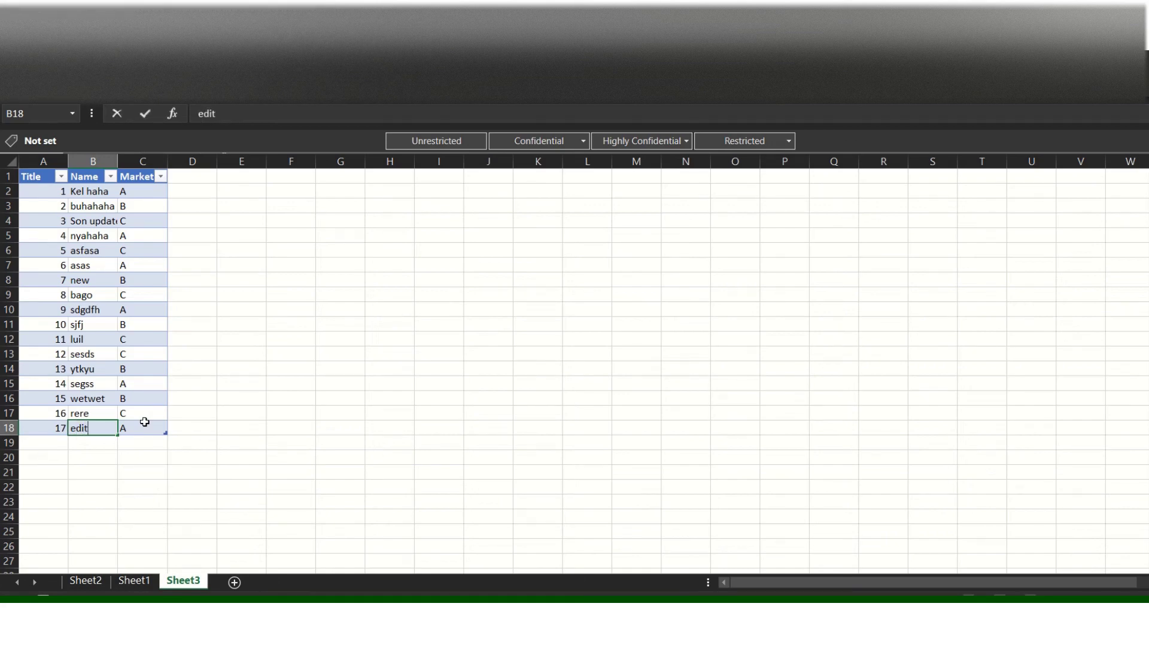
{"action": "key", "text": "Return"}
{"action": "left_click", "coordinate": [202, 396]}
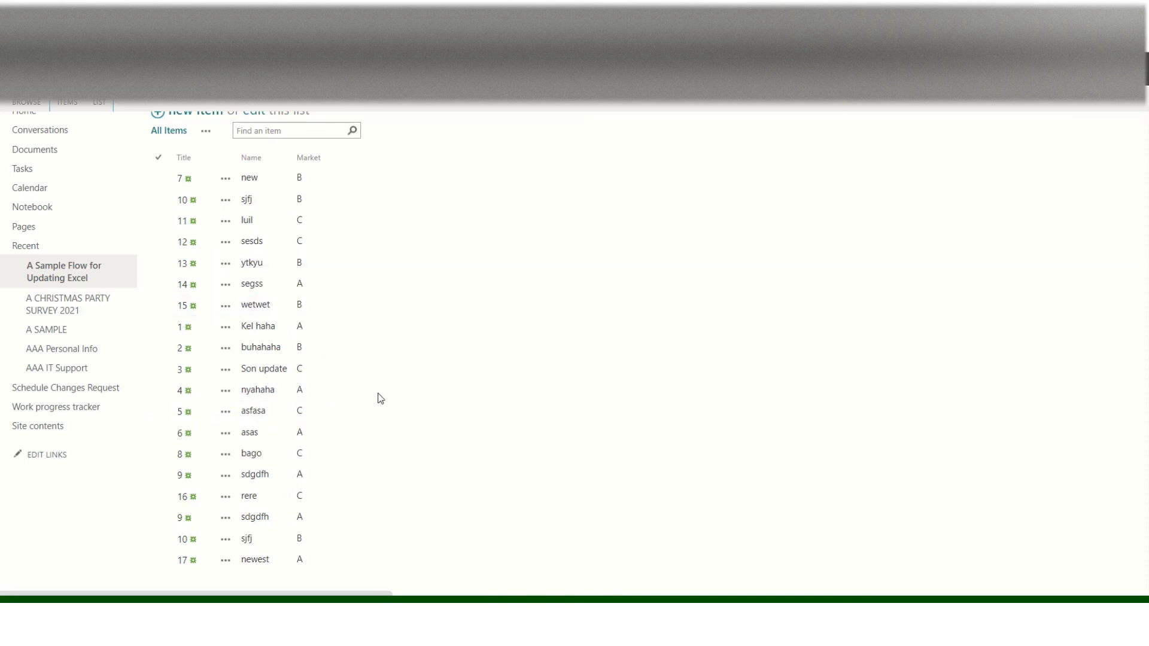
Step: Examine the SharePoint list for a change to the Name of the item with Title 17
{"action": "scroll", "coordinate": [380, 398], "scroll_direction": "up", "scroll_amount": 2}
{"action": "scroll", "coordinate": [380, 398], "scroll_direction": "down", "scroll_amount": 1}
{"action": "scroll", "coordinate": [381, 398], "scroll_direction": "up", "scroll_amount": 2}
{"action": "scroll", "coordinate": [380, 398], "scroll_direction": "down", "scroll_amount": 2}
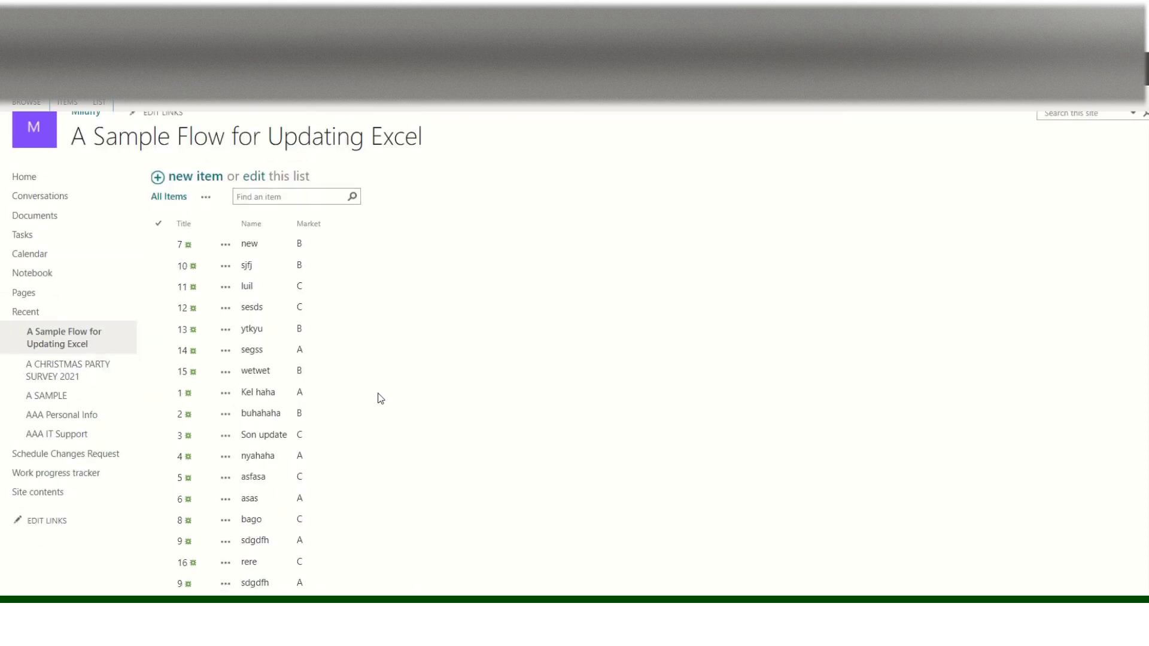
{"action": "scroll", "coordinate": [381, 398], "scroll_direction": "up", "scroll_amount": 2}
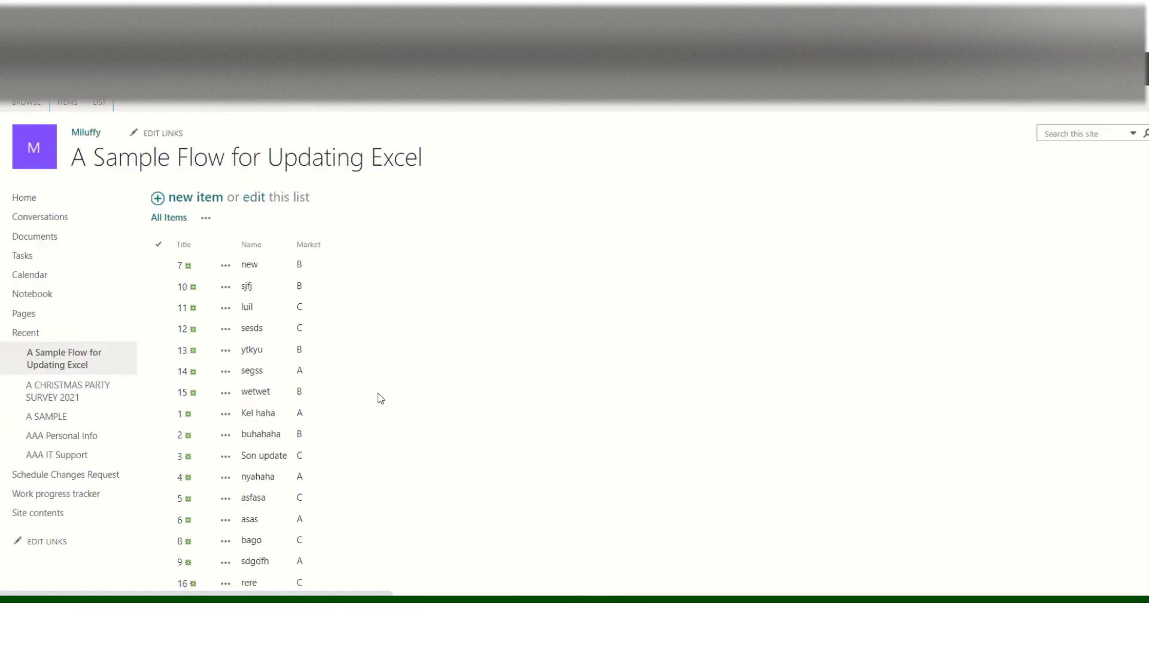
{"action": "scroll", "coordinate": [380, 398], "scroll_direction": "down", "scroll_amount": 2}
{"action": "scroll", "coordinate": [381, 398], "scroll_direction": "up", "scroll_amount": 2}
{"action": "scroll", "coordinate": [381, 398], "scroll_direction": "down", "scroll_amount": 2}
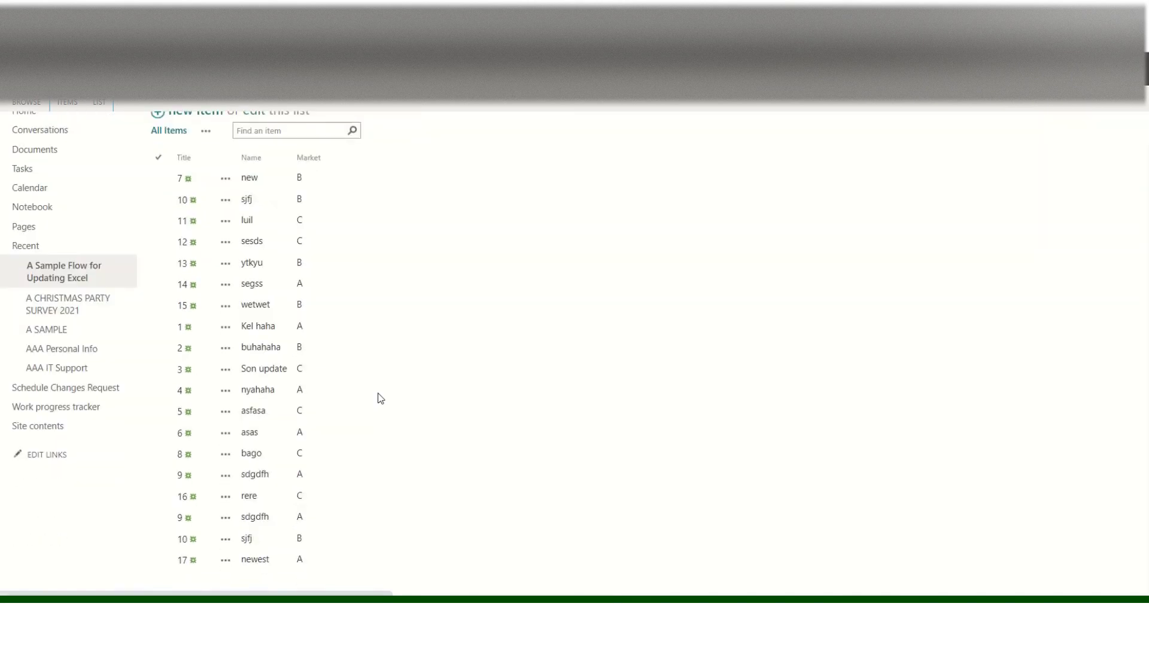
{"action": "scroll", "coordinate": [380, 398], "scroll_direction": "up", "scroll_amount": 2}
{"action": "scroll", "coordinate": [381, 398], "scroll_direction": "down", "scroll_amount": 2}
{"action": "scroll", "coordinate": [381, 398], "scroll_direction": "up", "scroll_amount": 2}
{"action": "scroll", "coordinate": [381, 398], "scroll_direction": "down", "scroll_amount": 2}
{"action": "scroll", "coordinate": [381, 397], "scroll_direction": "up", "scroll_amount": 2}
{"action": "scroll", "coordinate": [381, 398], "scroll_direction": "down", "scroll_amount": 2}
{"action": "scroll", "coordinate": [381, 398], "scroll_direction": "up", "scroll_amount": 2}
{"action": "scroll", "coordinate": [380, 398], "scroll_direction": "down", "scroll_amount": 2}
{"action": "scroll", "coordinate": [381, 398], "scroll_direction": "up", "scroll_amount": 2}
{"action": "scroll", "coordinate": [380, 398], "scroll_direction": "down", "scroll_amount": 2}
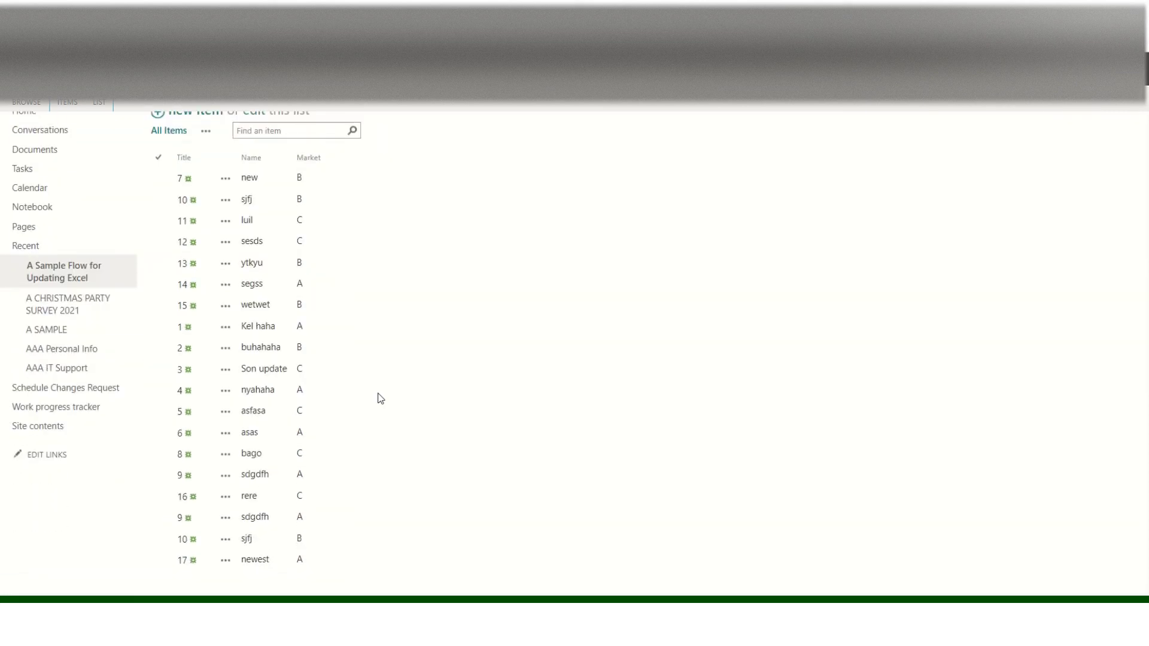
{"action": "scroll", "coordinate": [381, 398], "scroll_direction": "up", "scroll_amount": 2}
{"action": "scroll", "coordinate": [381, 398], "scroll_direction": "down", "scroll_amount": 2}
{"action": "scroll", "coordinate": [381, 398], "scroll_direction": "up", "scroll_amount": 2}
{"action": "scroll", "coordinate": [381, 398], "scroll_direction": "down", "scroll_amount": 2}
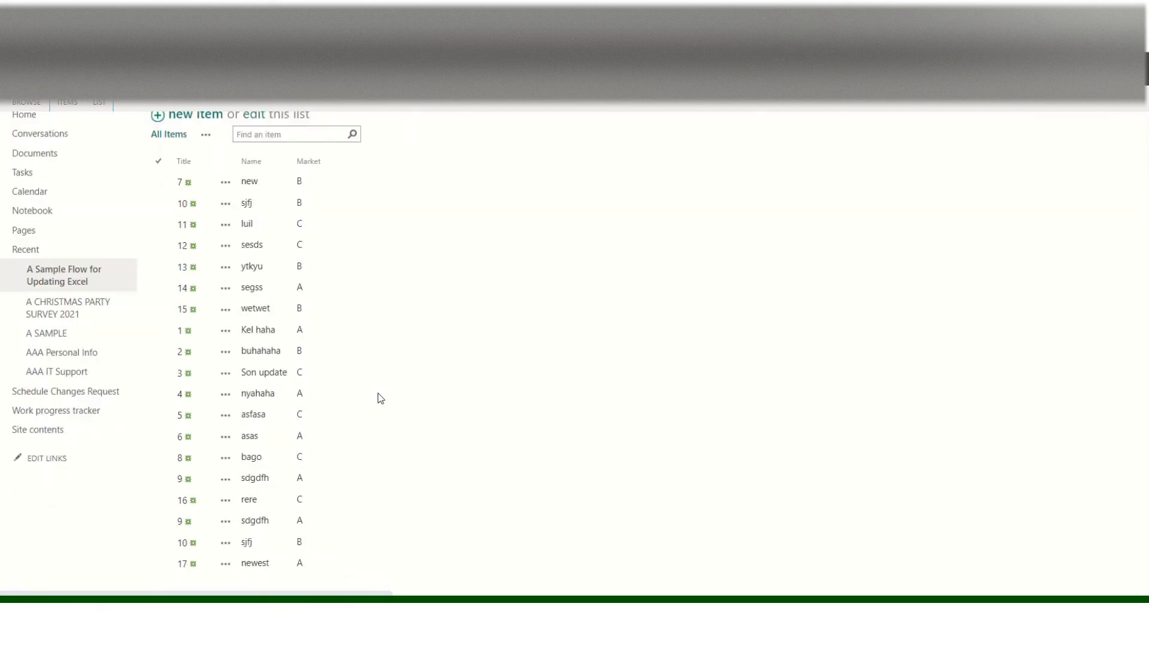
{"action": "scroll", "coordinate": [381, 398], "scroll_direction": "up", "scroll_amount": 2}
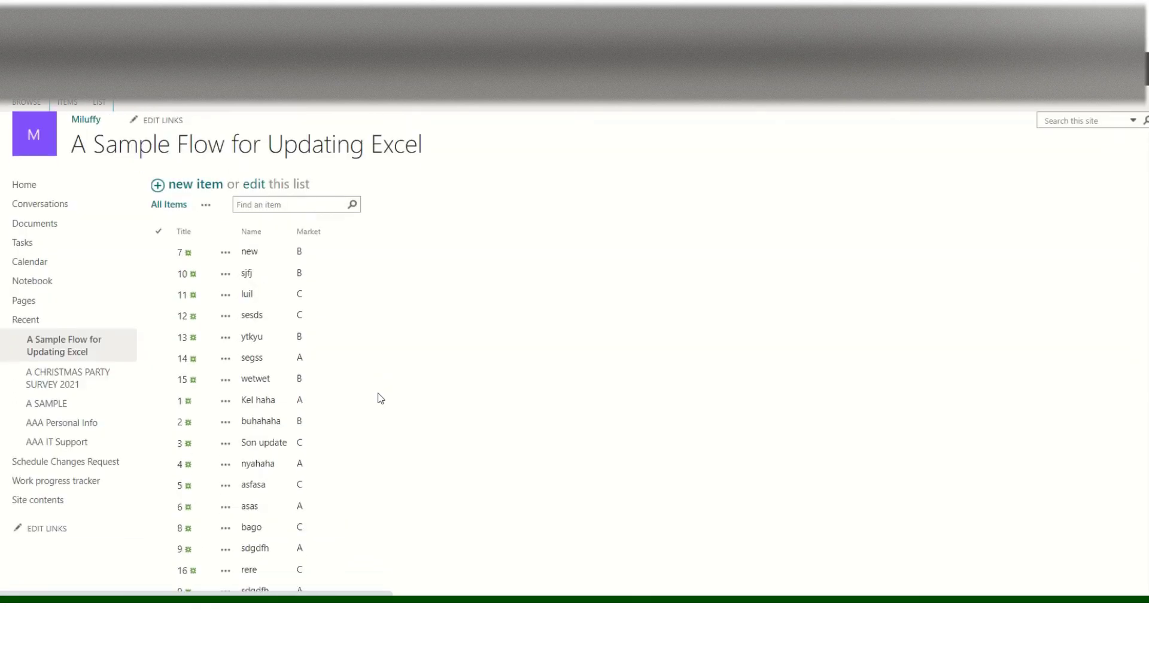
{"action": "scroll", "coordinate": [381, 398], "scroll_direction": "down", "scroll_amount": 2}
{"action": "scroll", "coordinate": [381, 398], "scroll_direction": "up", "scroll_amount": 2}
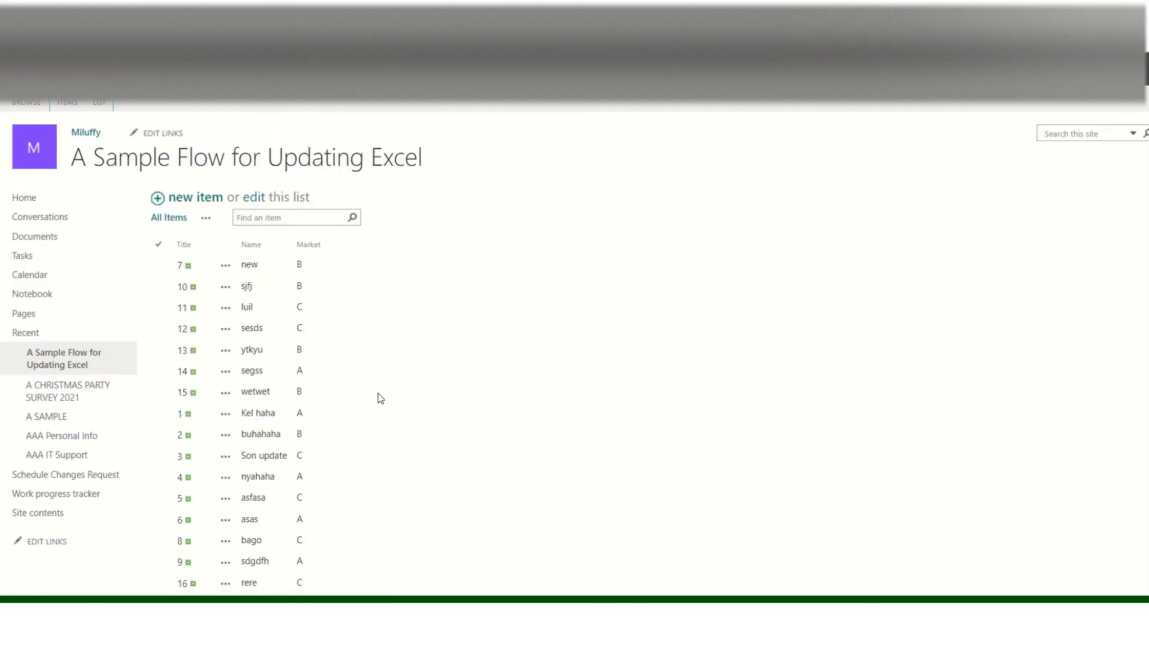
{"action": "scroll", "coordinate": [380, 398], "scroll_direction": "down", "scroll_amount": 2}
{"action": "scroll", "coordinate": [381, 398], "scroll_direction": "up", "scroll_amount": 2}
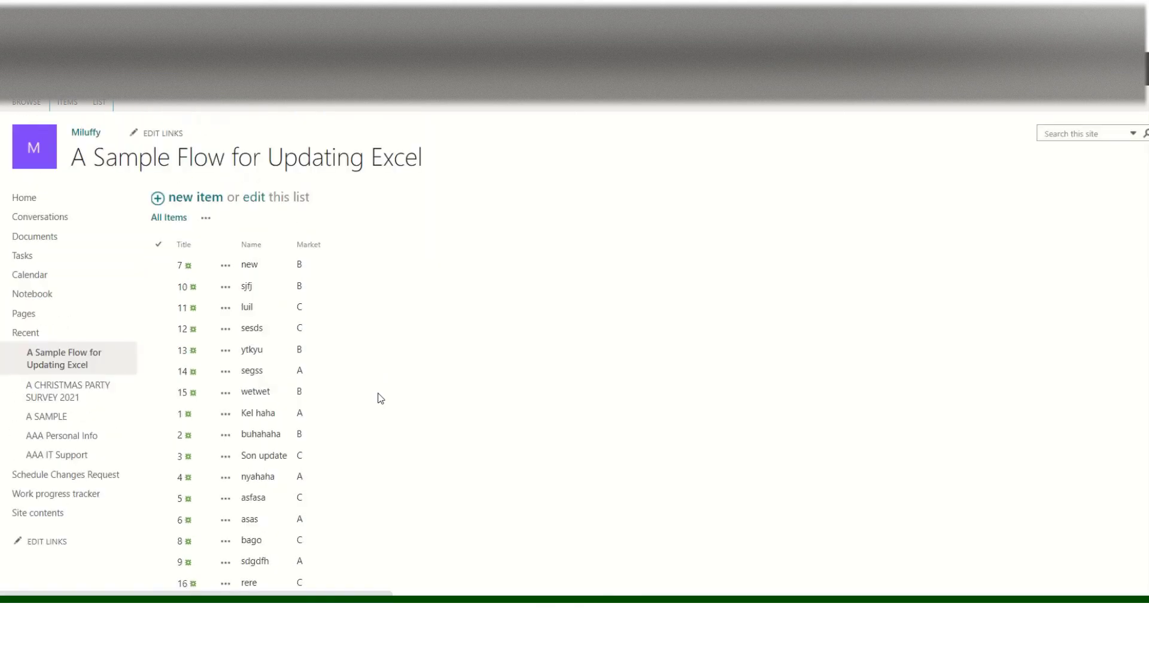
{"action": "scroll", "coordinate": [381, 398], "scroll_direction": "down", "scroll_amount": 2}
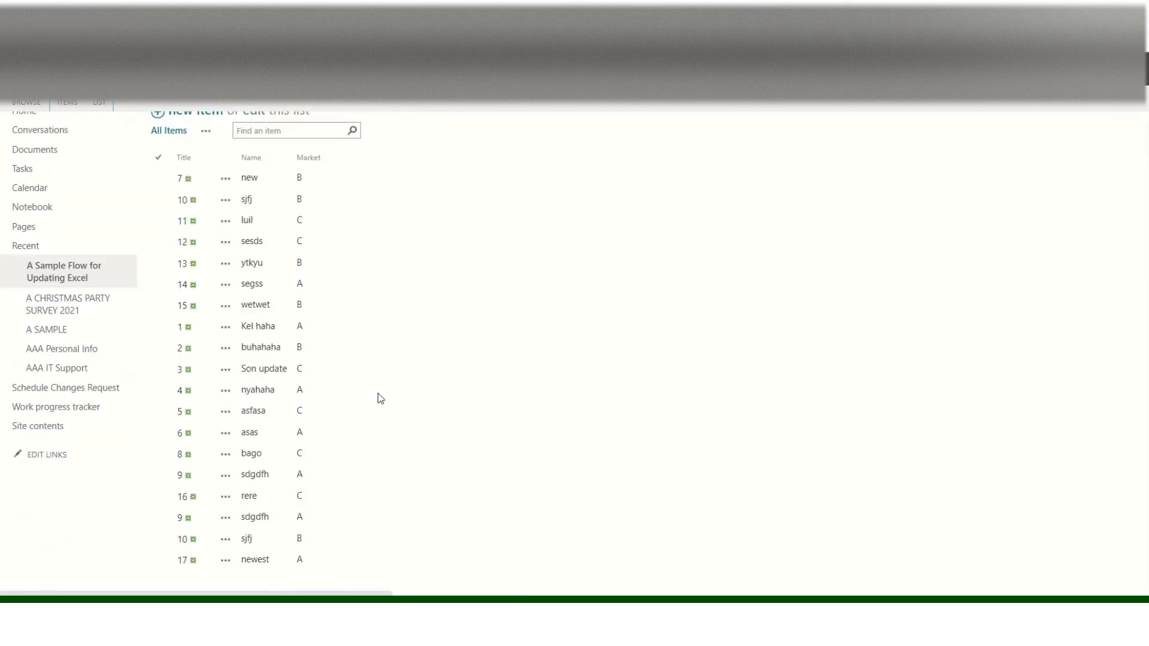
{"action": "scroll", "coordinate": [381, 398], "scroll_direction": "up", "scroll_amount": 2}
{"action": "scroll", "coordinate": [381, 398], "scroll_direction": "down", "scroll_amount": 2}
{"action": "scroll", "coordinate": [381, 398], "scroll_direction": "up", "scroll_amount": 2}
{"action": "scroll", "coordinate": [380, 398], "scroll_direction": "down", "scroll_amount": 2}
{"action": "scroll", "coordinate": [380, 398], "scroll_direction": "up", "scroll_amount": 2}
{"action": "scroll", "coordinate": [381, 398], "scroll_direction": "down", "scroll_amount": 2}
{"action": "scroll", "coordinate": [380, 398], "scroll_direction": "up", "scroll_amount": 2}
{"action": "scroll", "coordinate": [381, 397], "scroll_direction": "down", "scroll_amount": 2}
{"action": "scroll", "coordinate": [392, 413], "scroll_direction": "up", "scroll_amount": 2}
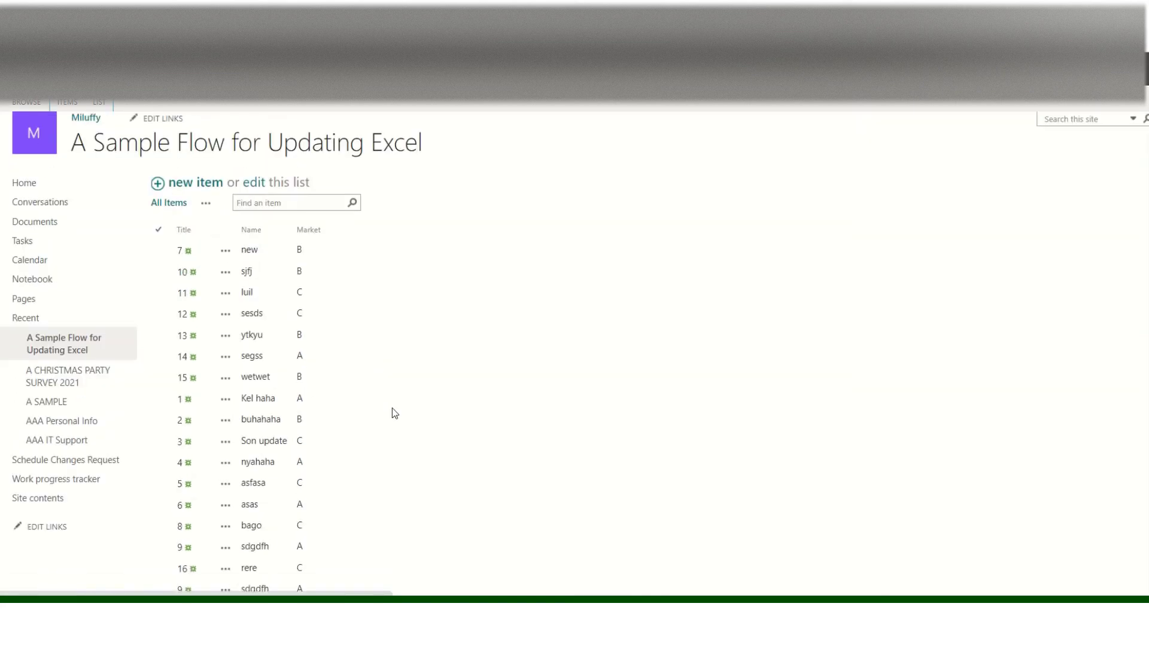
{"action": "scroll", "coordinate": [393, 413], "scroll_direction": "down", "scroll_amount": 2}
{"action": "scroll", "coordinate": [395, 413], "scroll_direction": "up", "scroll_amount": 2}
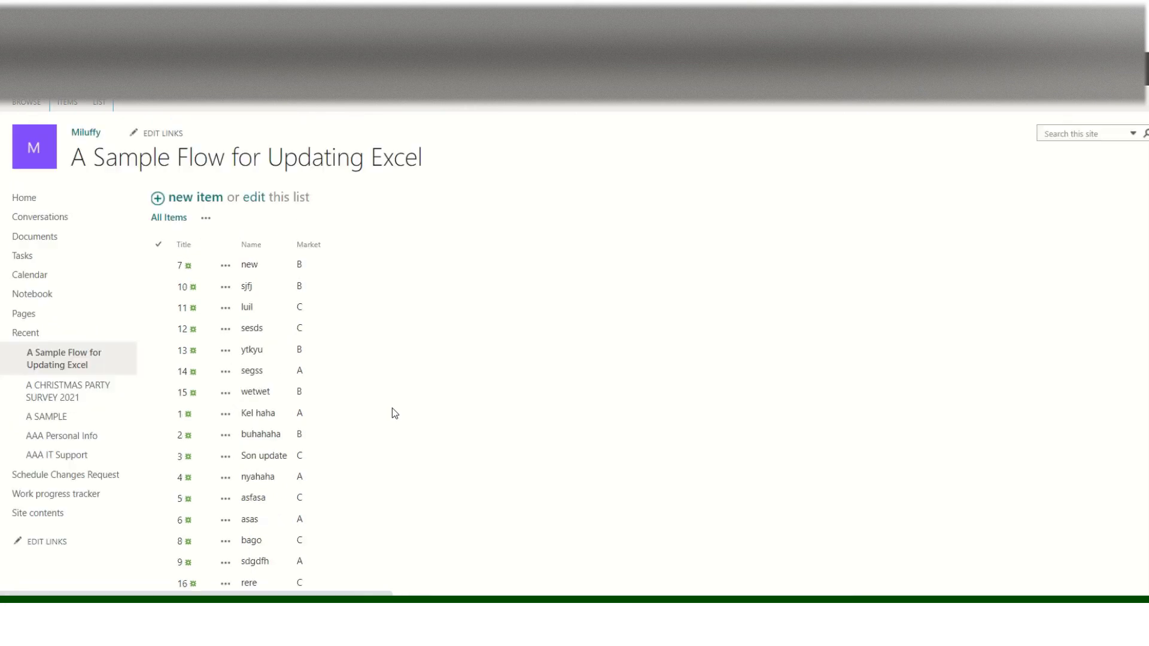
{"action": "scroll", "coordinate": [395, 413], "scroll_direction": "down", "scroll_amount": 2}
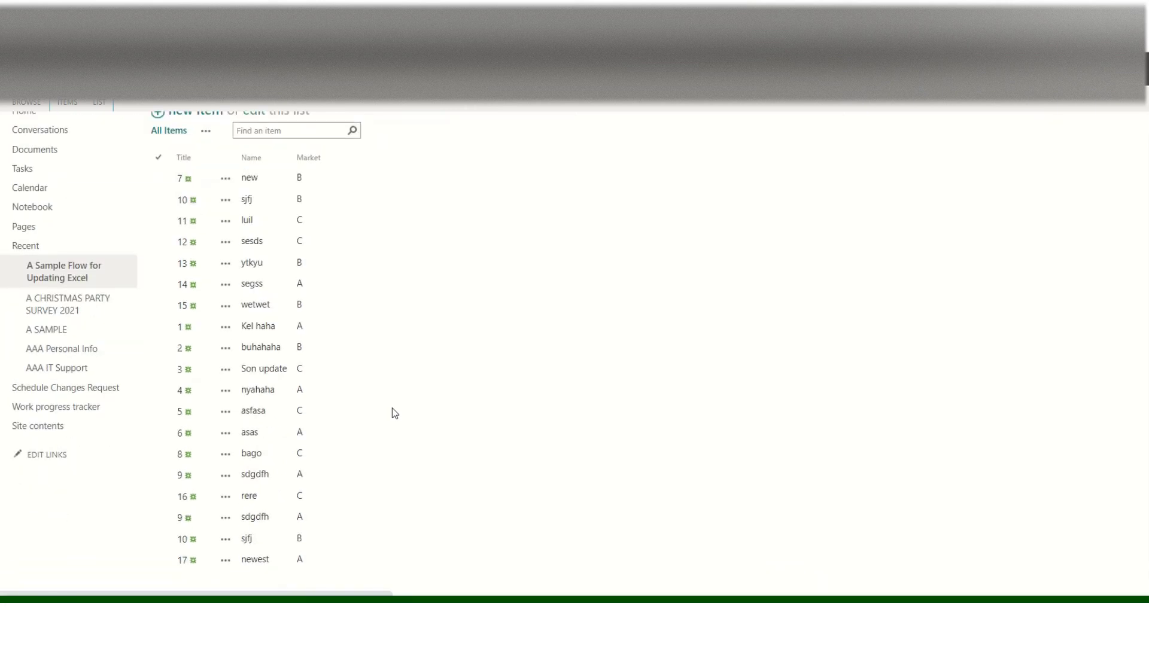
{"action": "scroll", "coordinate": [393, 408], "scroll_direction": "up", "scroll_amount": 2}
{"action": "scroll", "coordinate": [393, 409], "scroll_direction": "down", "scroll_amount": 2}
{"action": "scroll", "coordinate": [394, 403], "scroll_direction": "up", "scroll_amount": 2}
{"action": "scroll", "coordinate": [394, 404], "scroll_direction": "down", "scroll_amount": 2}
Step: Review the edited Title 17 row in the Excel workbook, then return to the SharePoint list to compare it
{"action": "key", "text": "alt+Tab"}
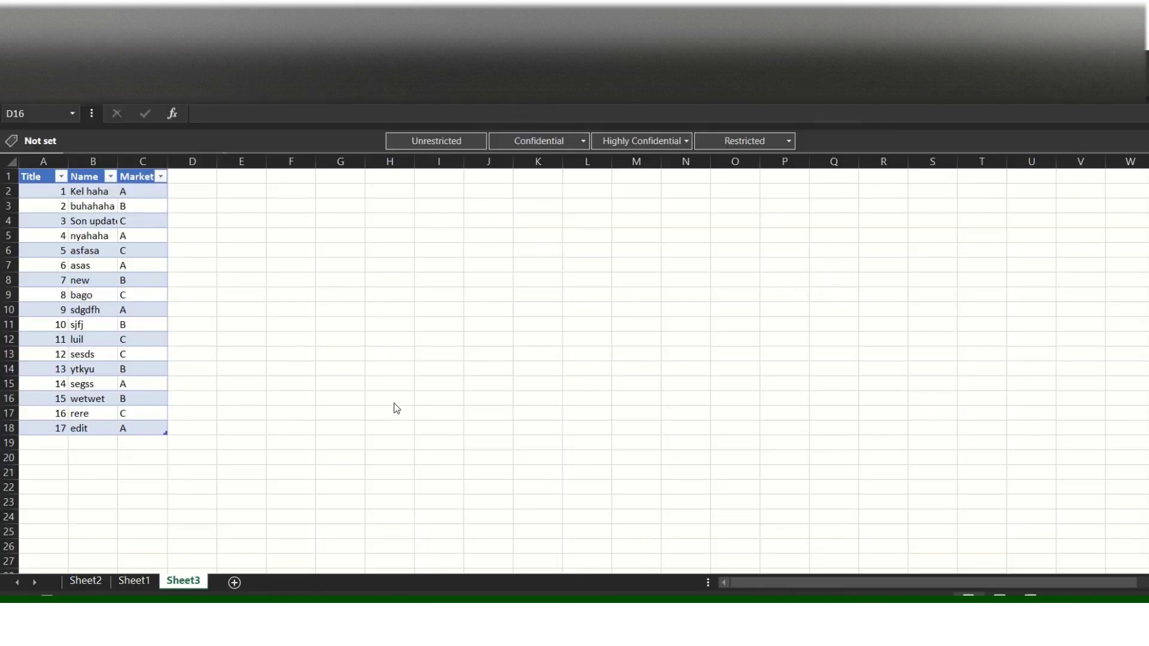
{"action": "left_click", "coordinate": [238, 427]}
{"action": "left_click", "coordinate": [230, 343]}
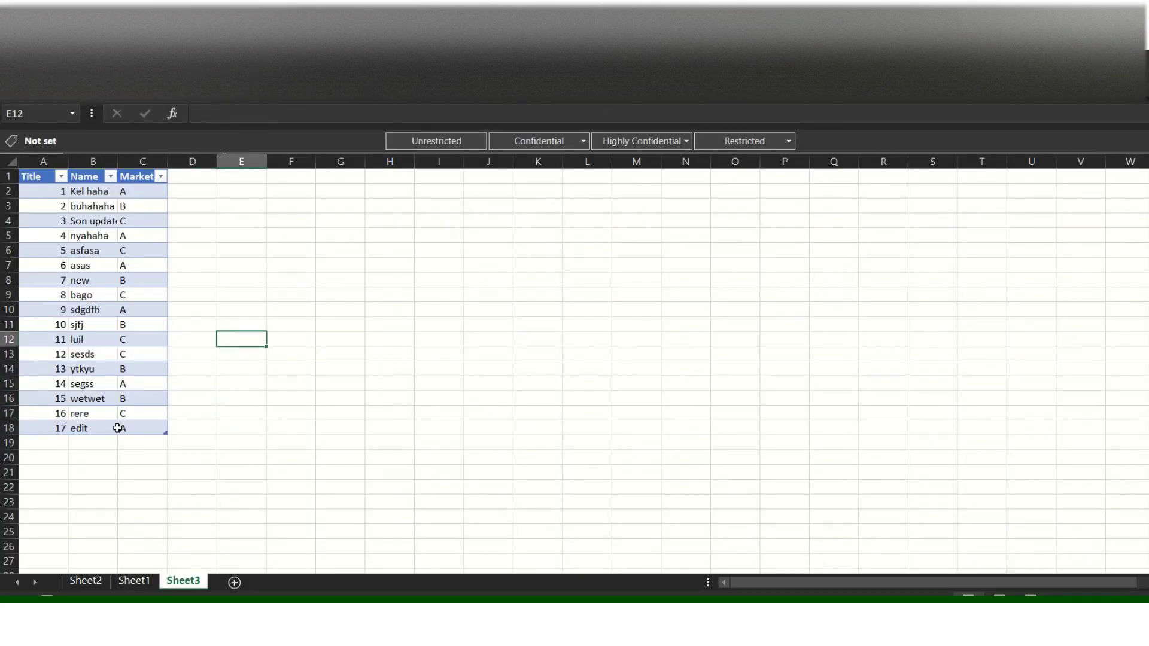
{"action": "key", "text": "alt+Tab"}
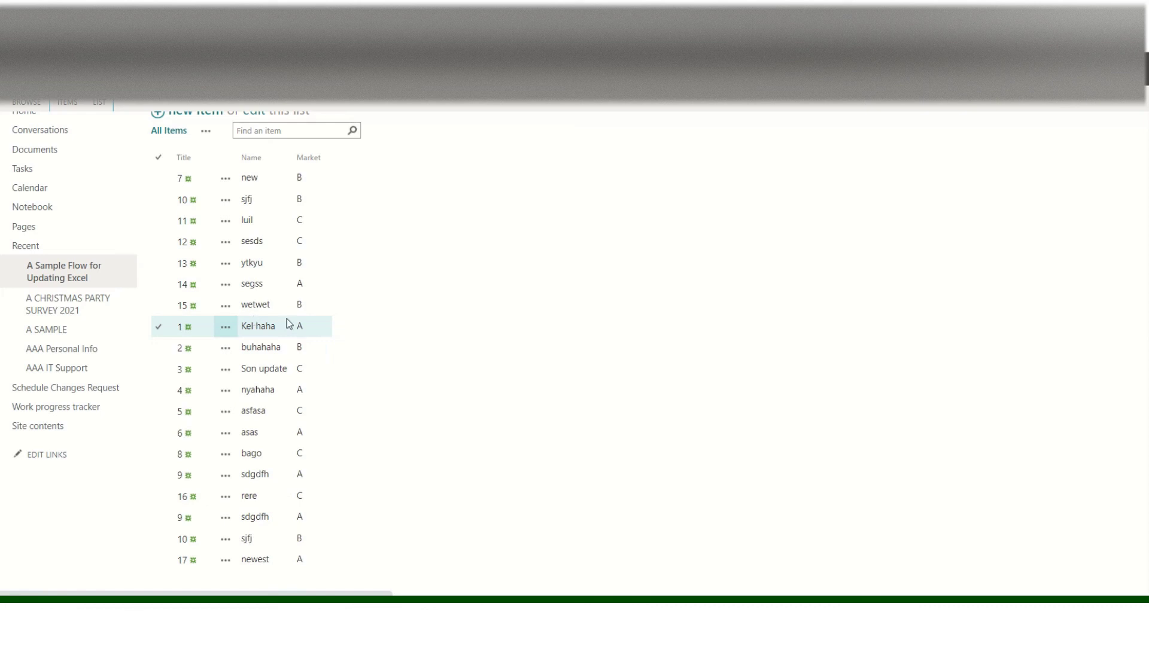
Step: Monitor the SharePoint list for the scheduled flow's update to the Title 17 item
{"action": "scroll", "coordinate": [353, 313], "scroll_direction": "up", "scroll_amount": 1}
{"action": "scroll", "coordinate": [353, 312], "scroll_direction": "down", "scroll_amount": 1}
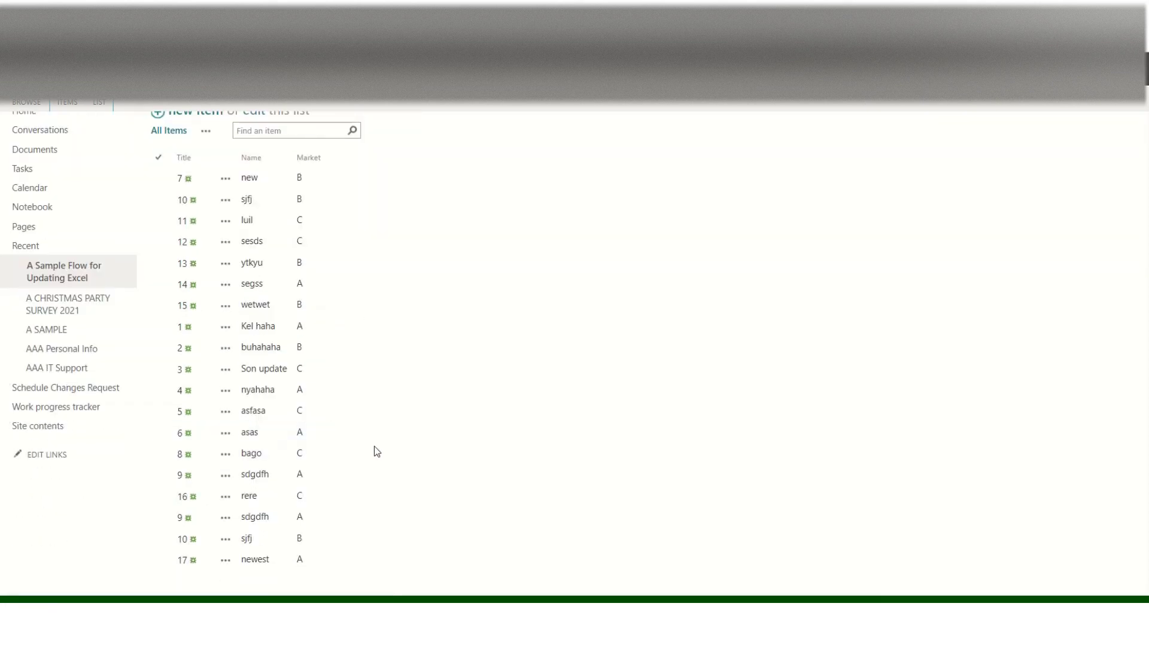
{"action": "scroll", "coordinate": [372, 436], "scroll_direction": "up", "scroll_amount": 1}
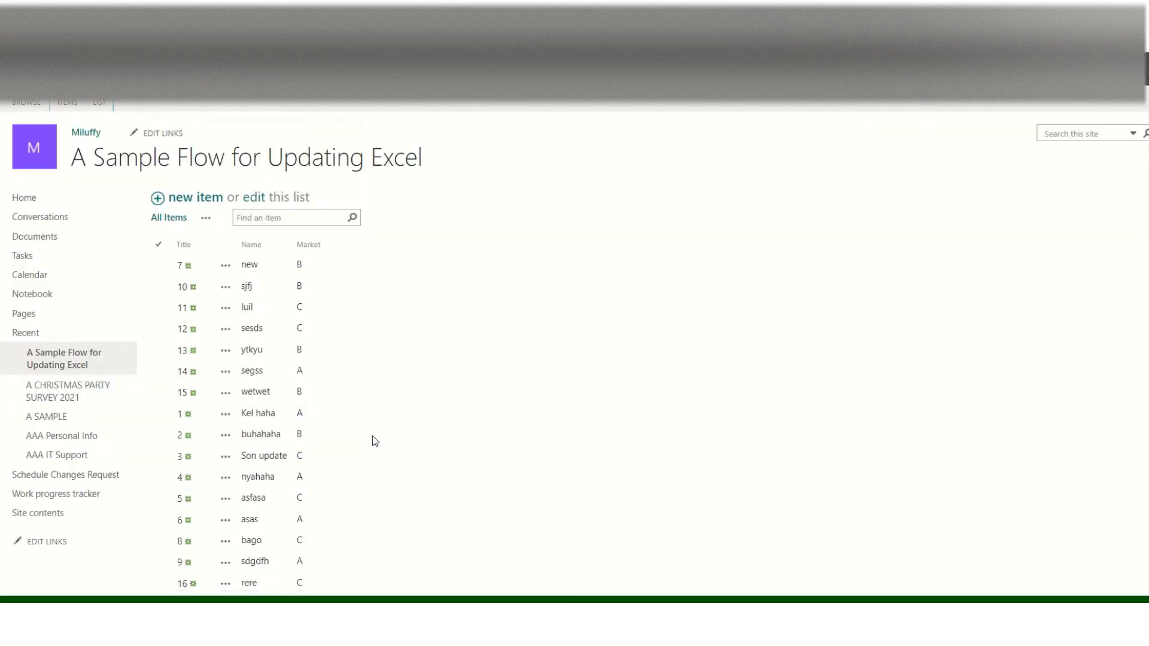
{"action": "scroll", "coordinate": [372, 437], "scroll_direction": "down", "scroll_amount": 1}
{"action": "scroll", "coordinate": [372, 436], "scroll_direction": "up", "scroll_amount": 1}
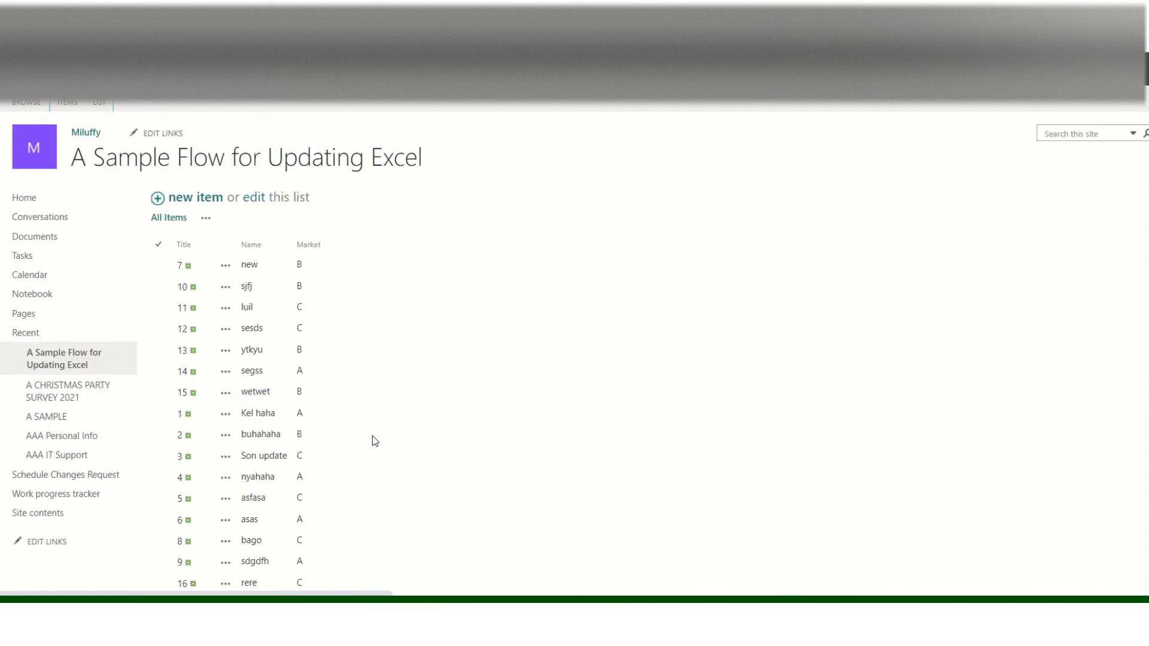
{"action": "scroll", "coordinate": [372, 436], "scroll_direction": "down", "scroll_amount": 1}
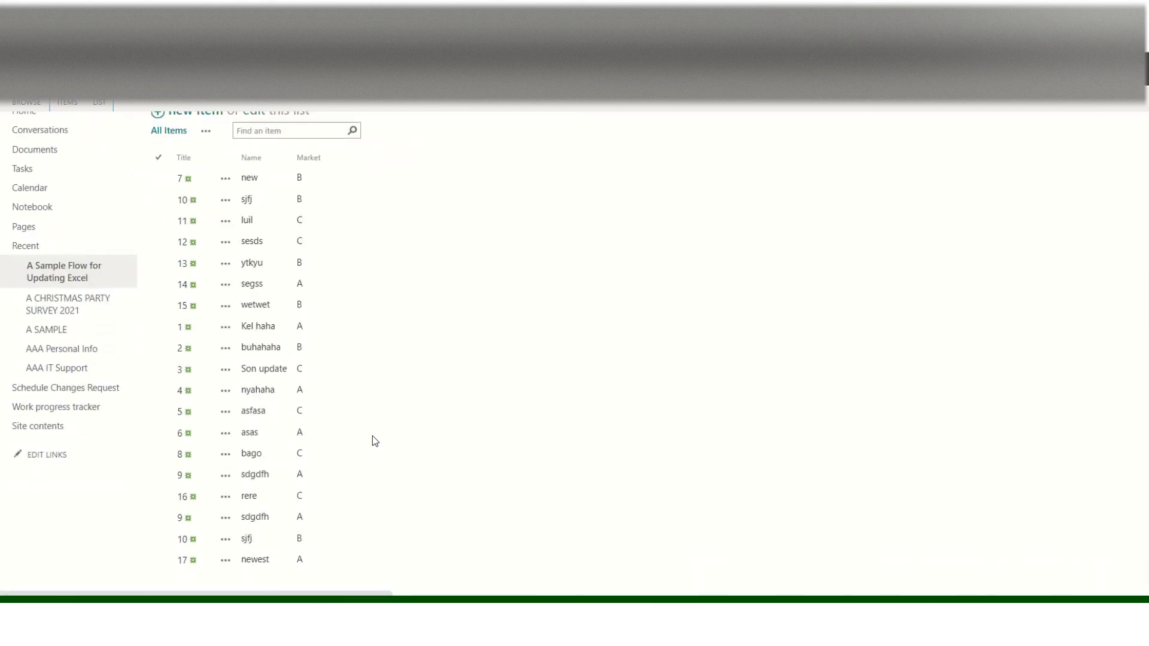
{"action": "scroll", "coordinate": [372, 441], "scroll_direction": "up", "scroll_amount": 1}
{"action": "scroll", "coordinate": [372, 441], "scroll_direction": "down", "scroll_amount": 1}
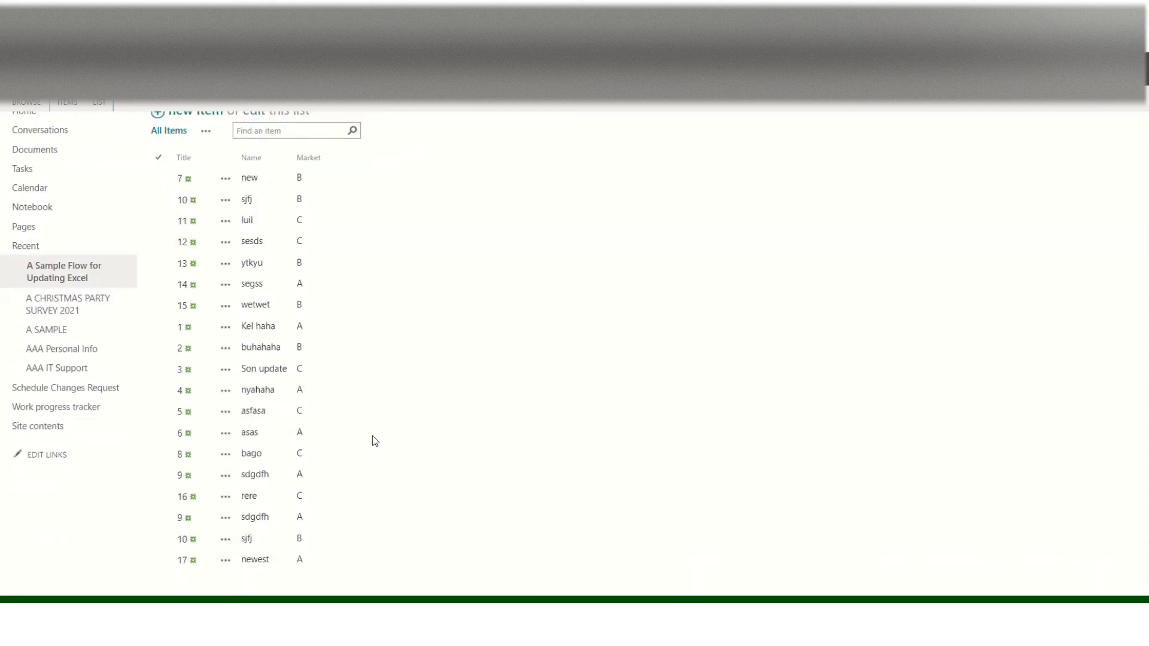
{"action": "scroll", "coordinate": [370, 435], "scroll_direction": "up", "scroll_amount": 1}
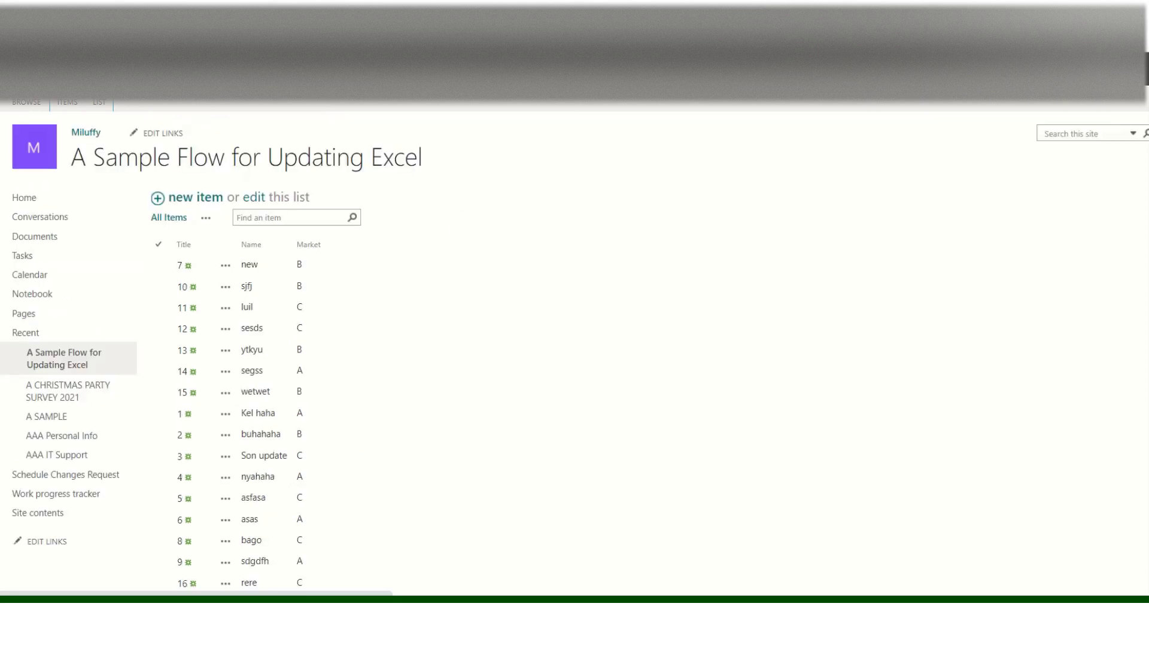
{"action": "scroll", "coordinate": [500, 231], "scroll_direction": "down", "scroll_amount": 1}
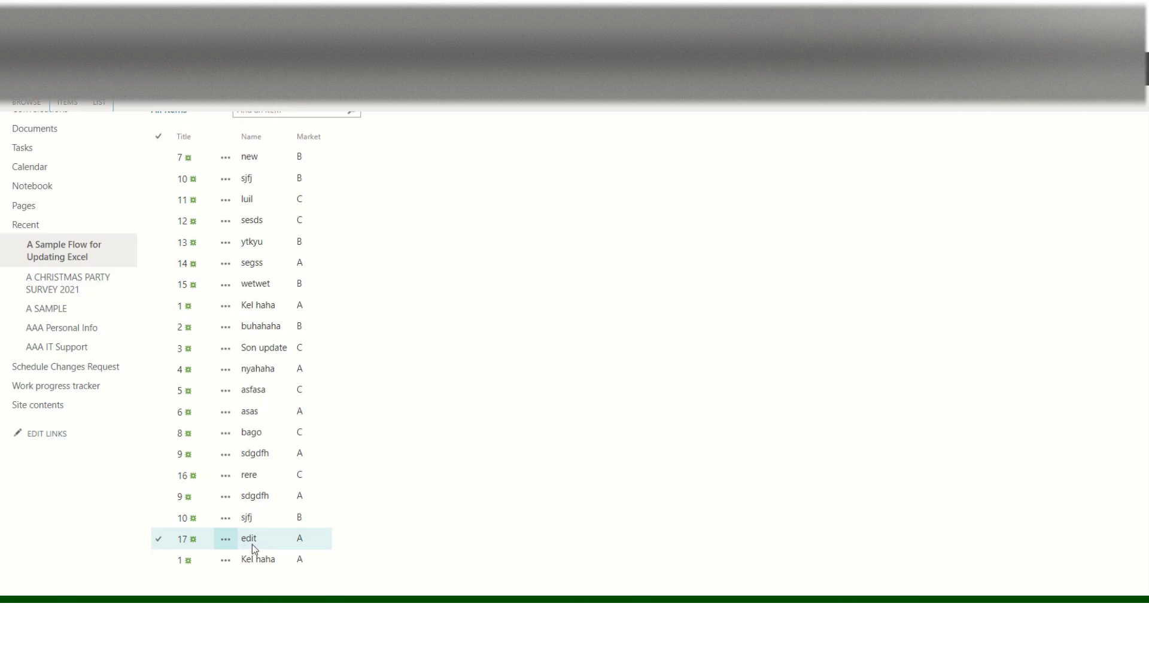
Step: Compare the Title 17 row in the Excel workbook with its SharePoint counterpart, selecting that item in the list
{"action": "key", "text": "alt+Tab"}
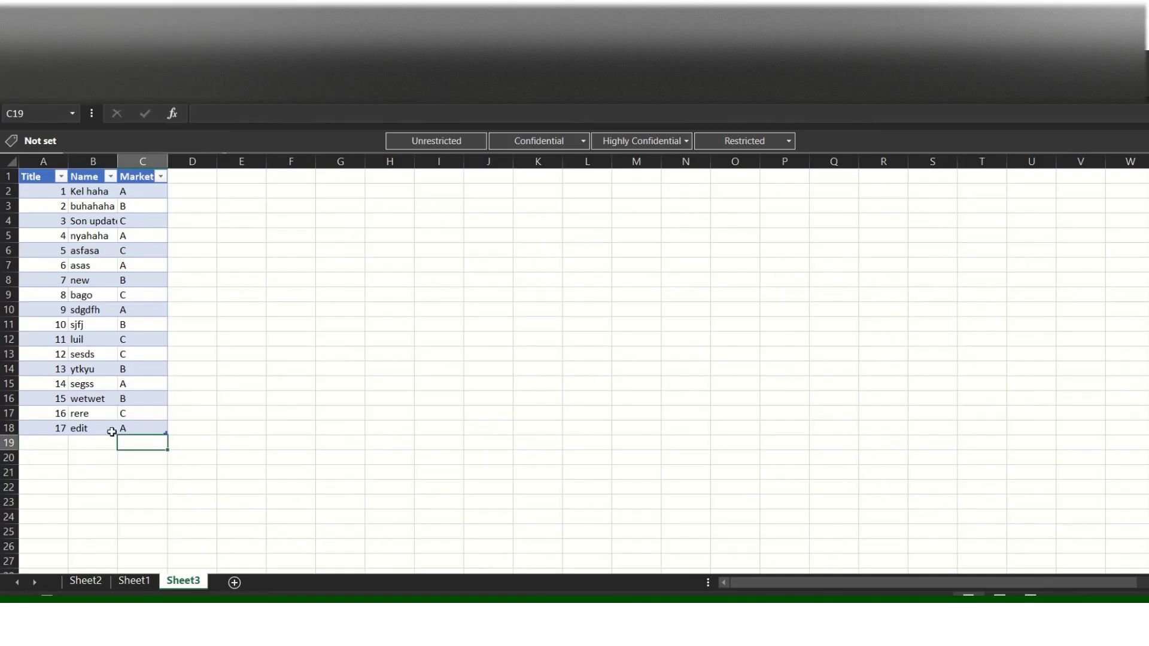
{"action": "left_click", "coordinate": [88, 426]}
{"action": "key", "text": "alt+Tab"}
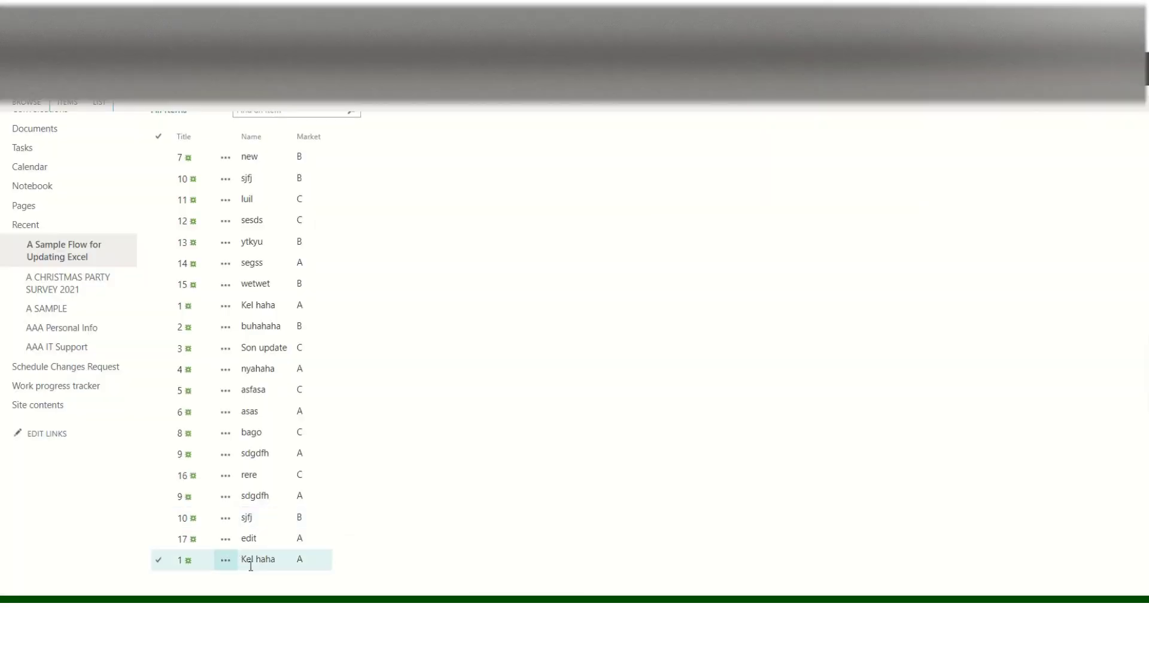
{"action": "left_click", "coordinate": [160, 539]}
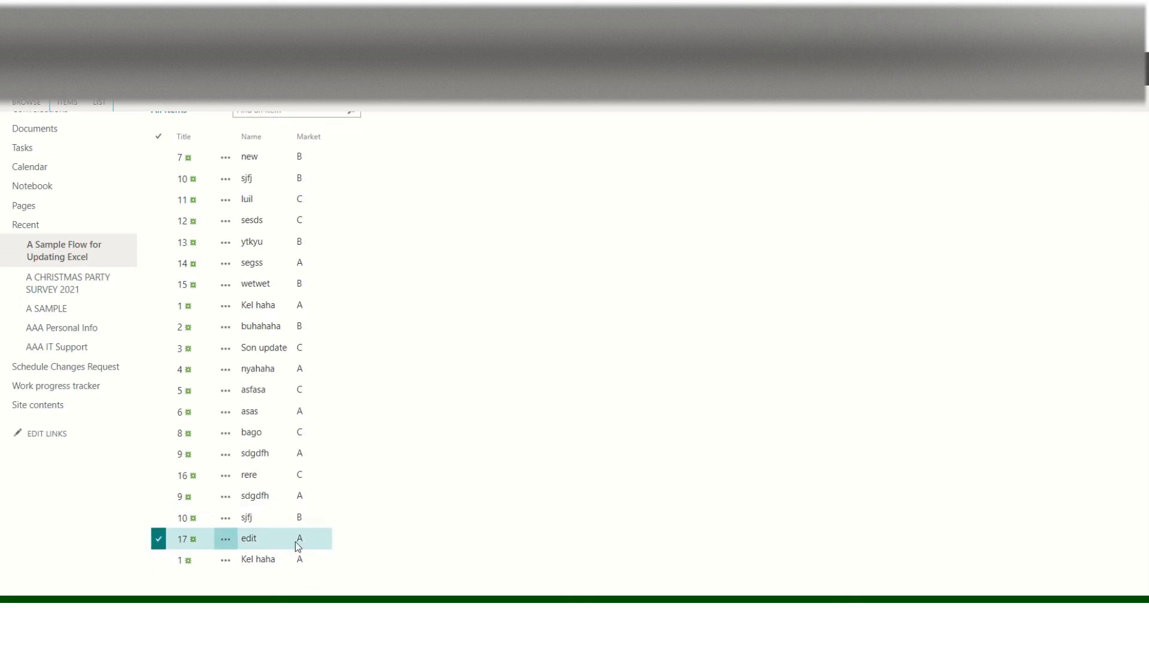
{"action": "key", "text": "alt+Tab"}
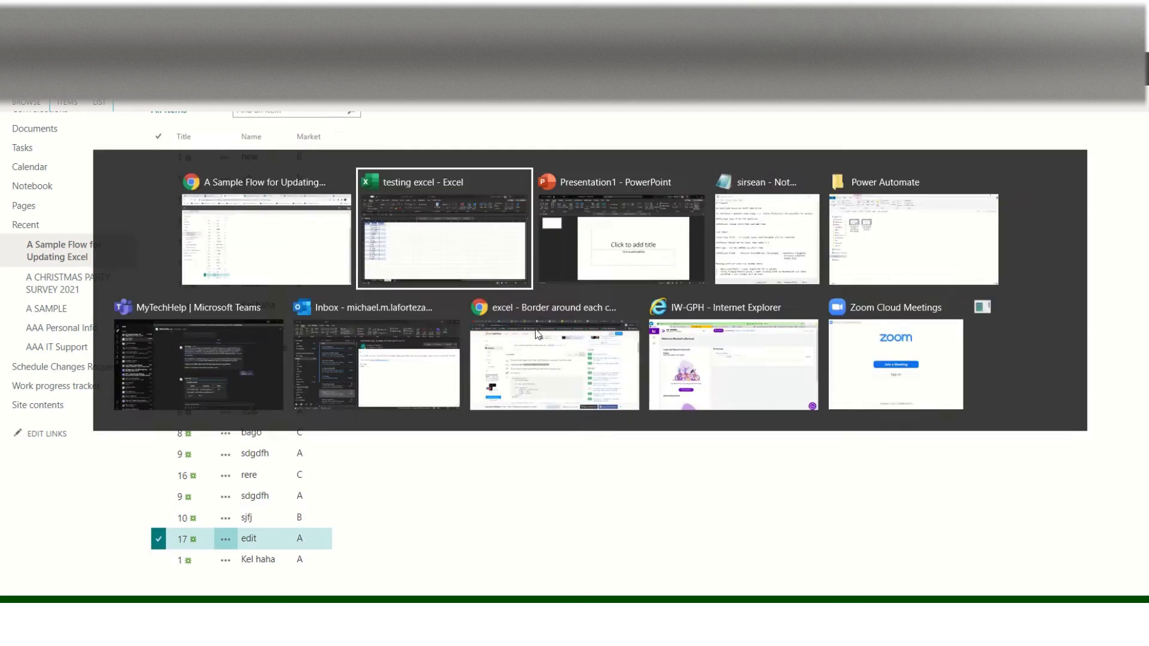
{"action": "key", "text": "alt+Tab"}
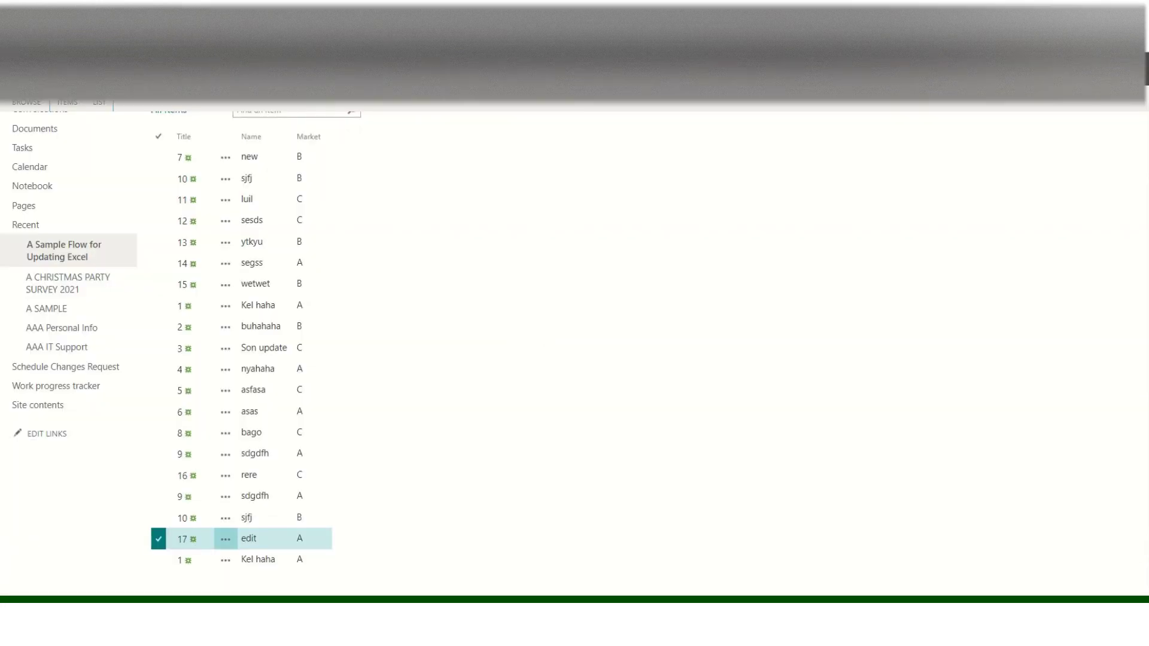